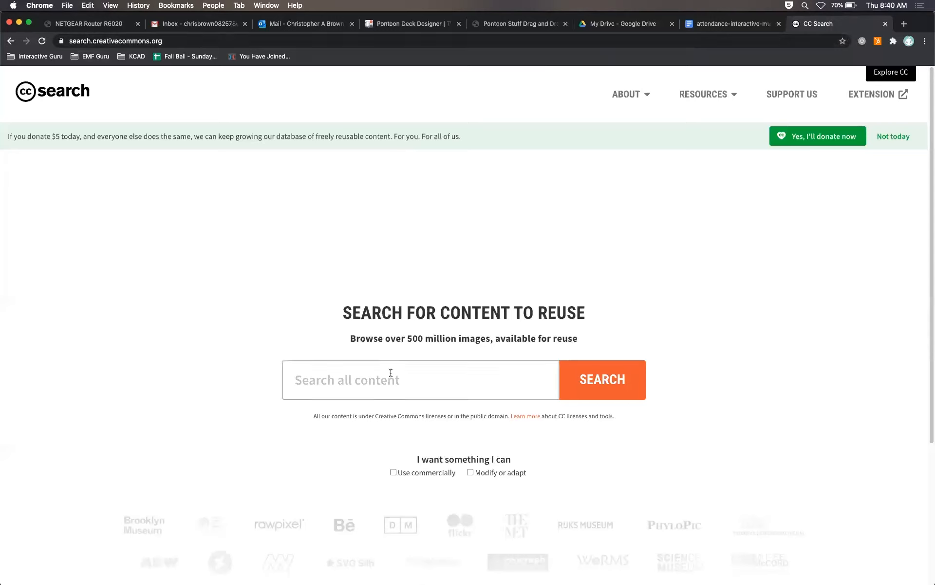
Step: Search for bunny images limited to content that can be used commercially and modified or adapted
click(393, 472)
click(470, 473)
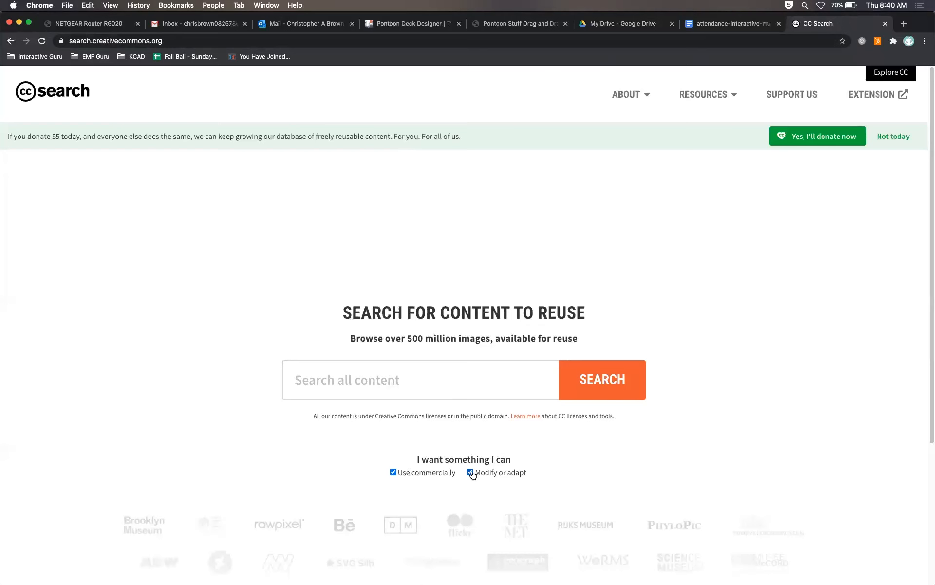
click(366, 379)
text(bunny)
key(Return)
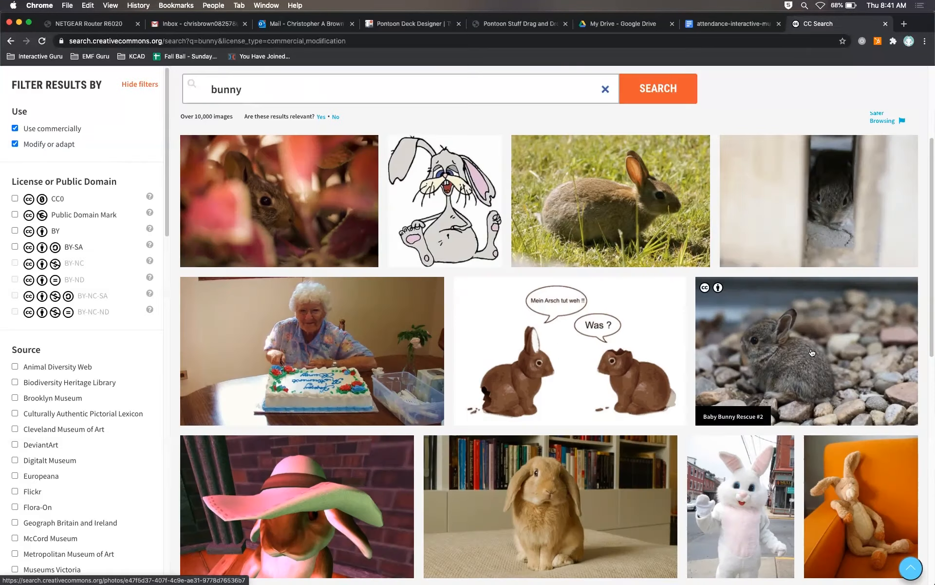
Step: Open the Baby Bunny Rescue #2 photo's details page
click(805, 340)
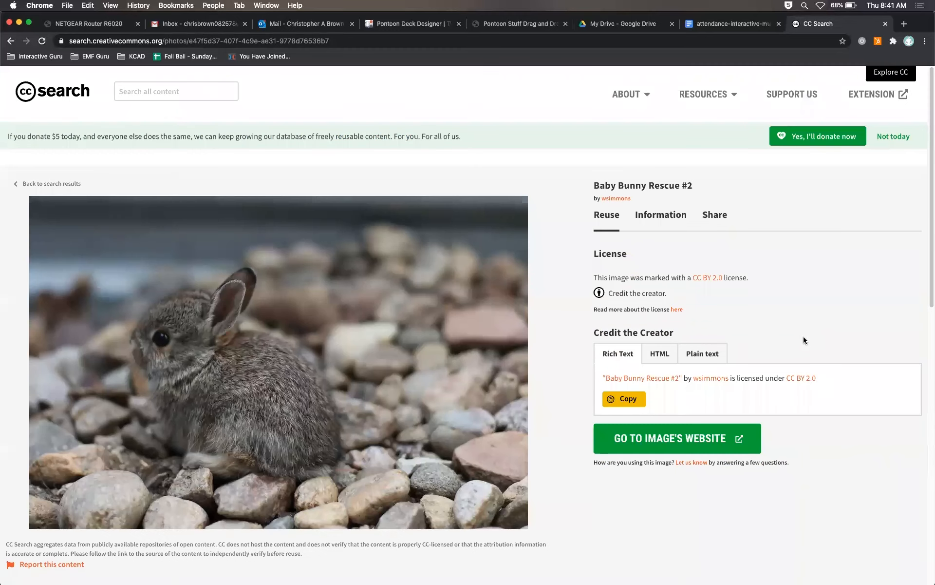
scroll(381, 352, down, 2)
scroll(383, 356, down, 2)
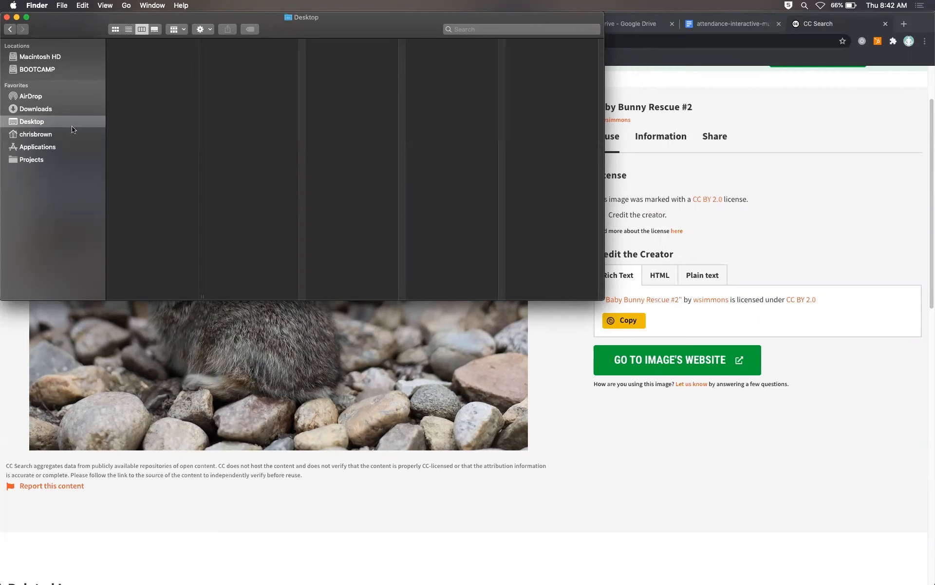
Step: Create a new folder named Website on the Desktop
right_click(160, 101)
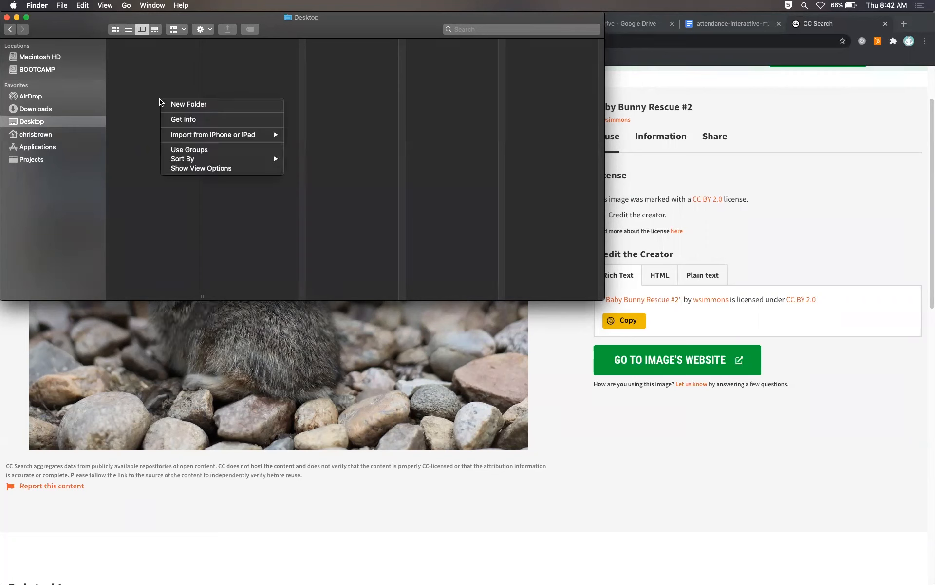
click(178, 104)
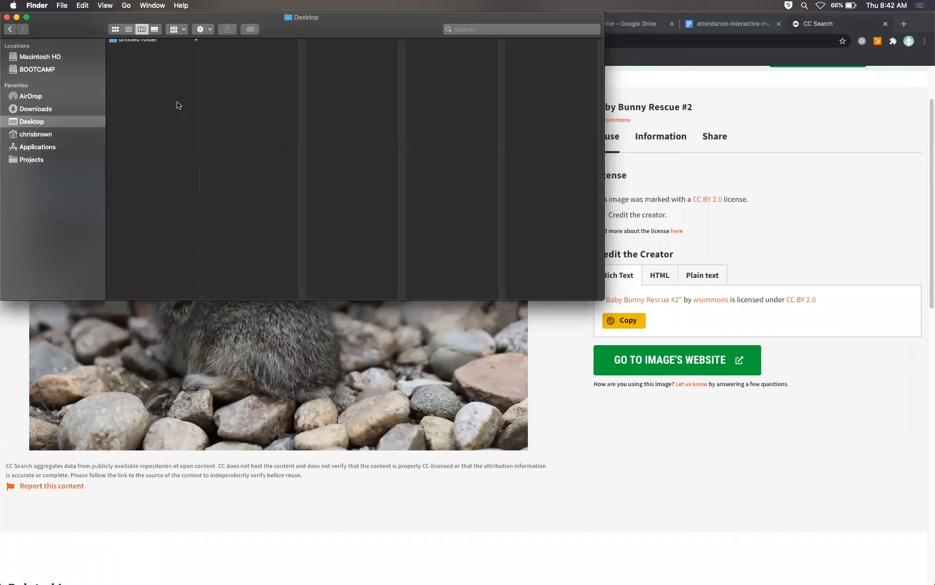
text(Website)
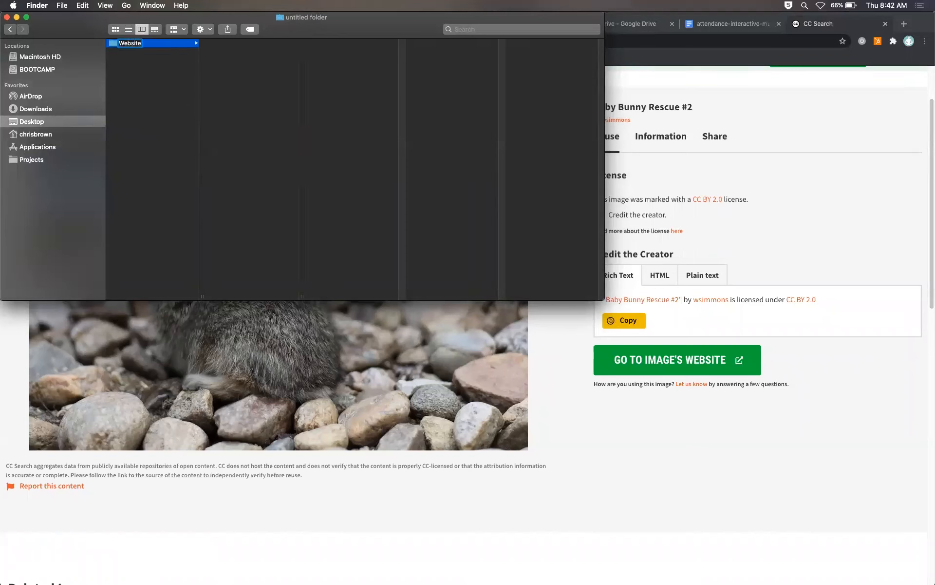
key(Return)
Step: Create a folder named assets inside the Website folder
click(140, 45)
click(148, 73)
click(165, 46)
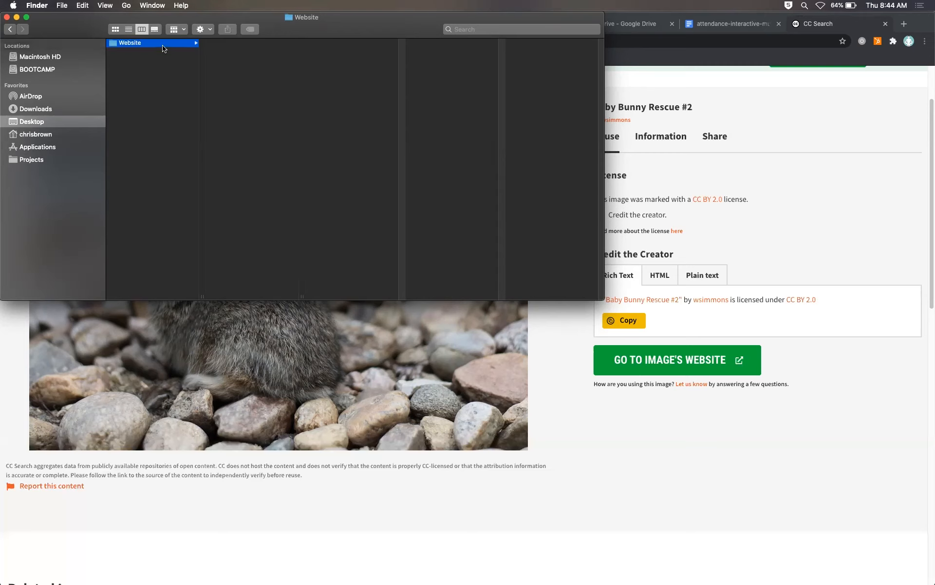
right_click(228, 58)
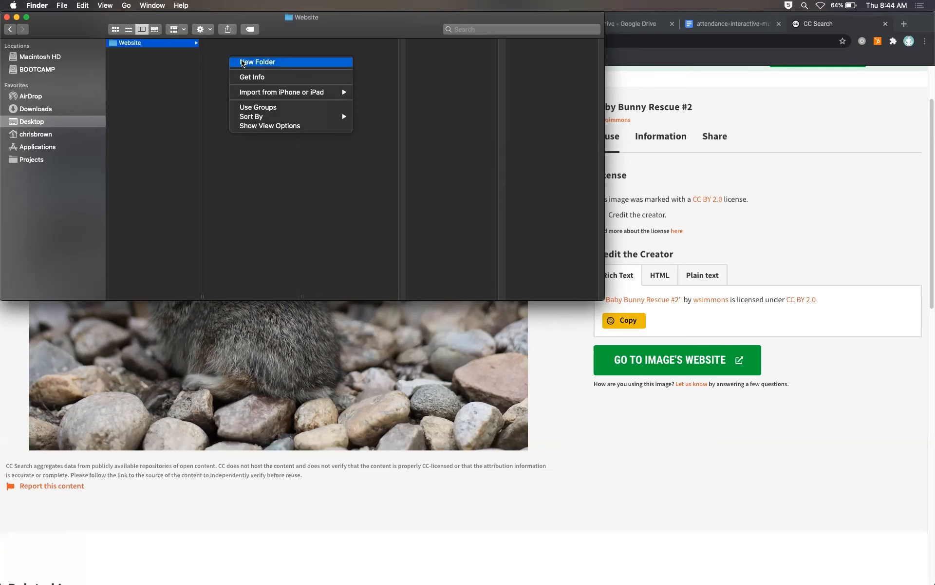
click(242, 62)
text(assets)
key(Return)
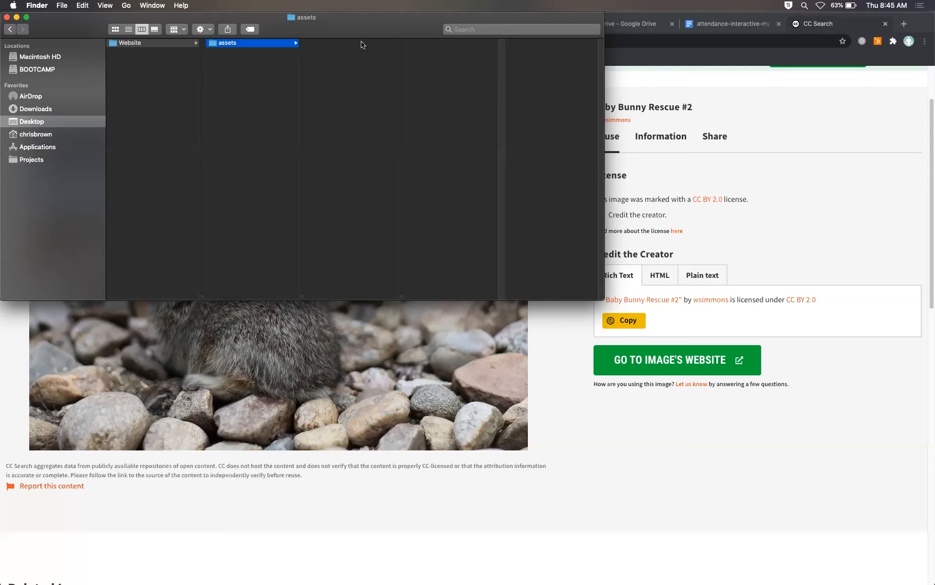
Step: Start saving the Baby Bunny Rescue #2 photo and choose the Website assets folder as destination
click(154, 45)
click(246, 43)
click(341, 334)
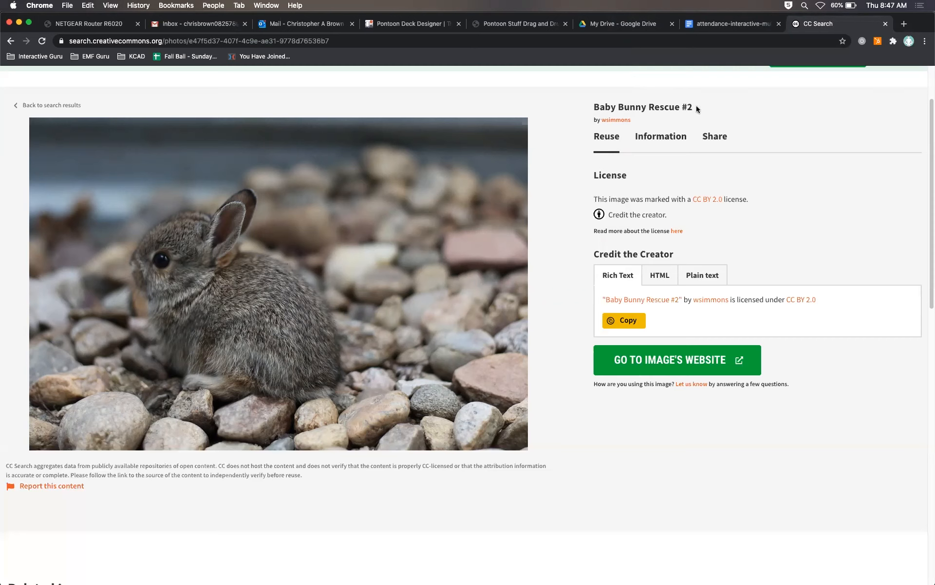
right_click(344, 225)
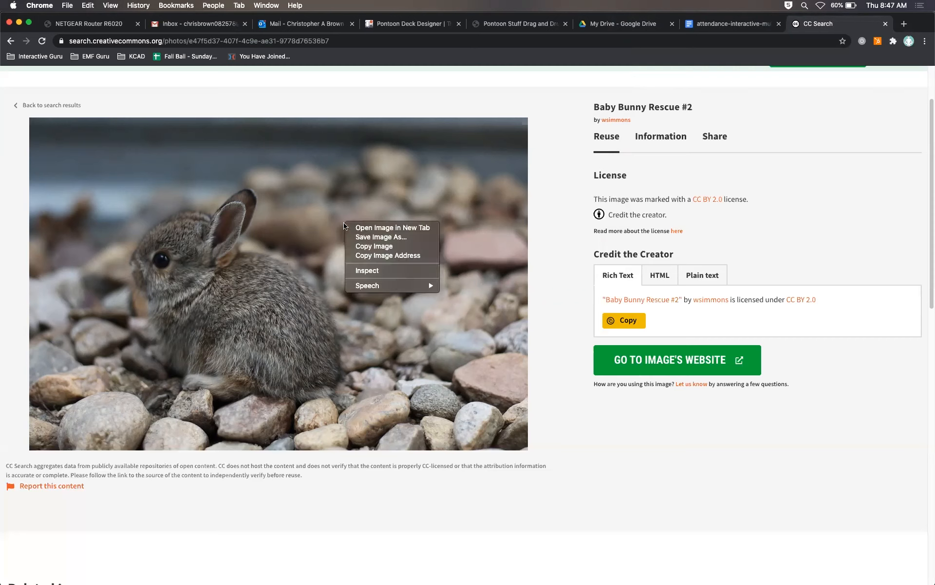
click(369, 238)
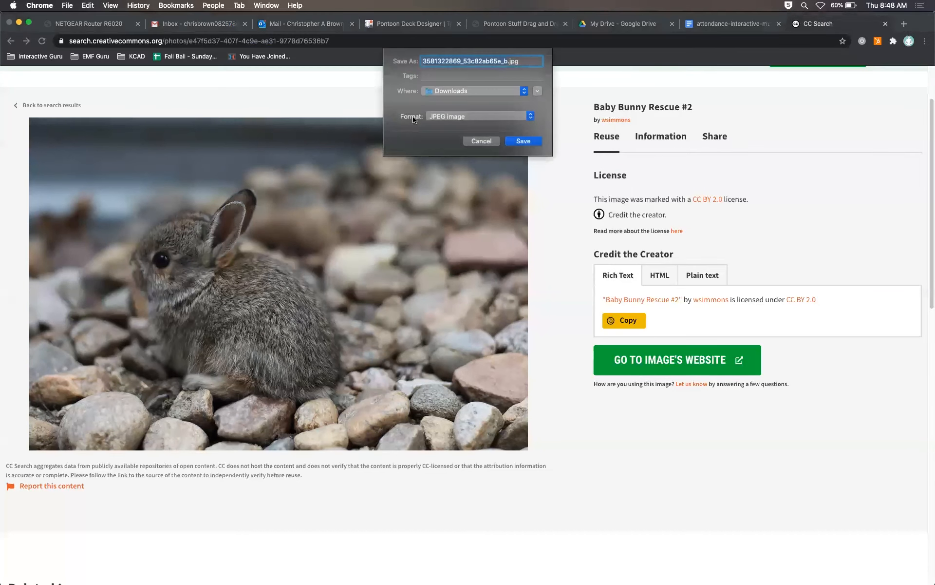
click(538, 91)
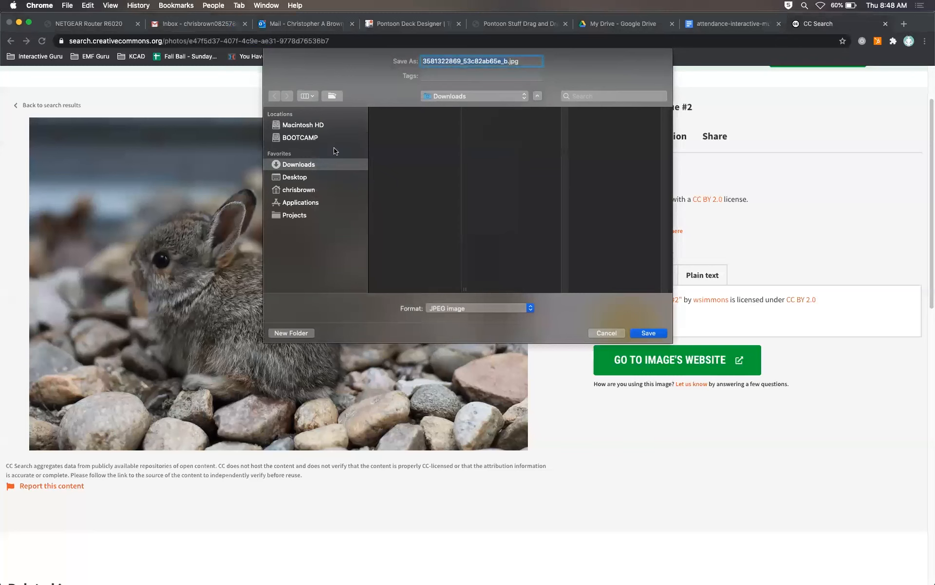
click(308, 177)
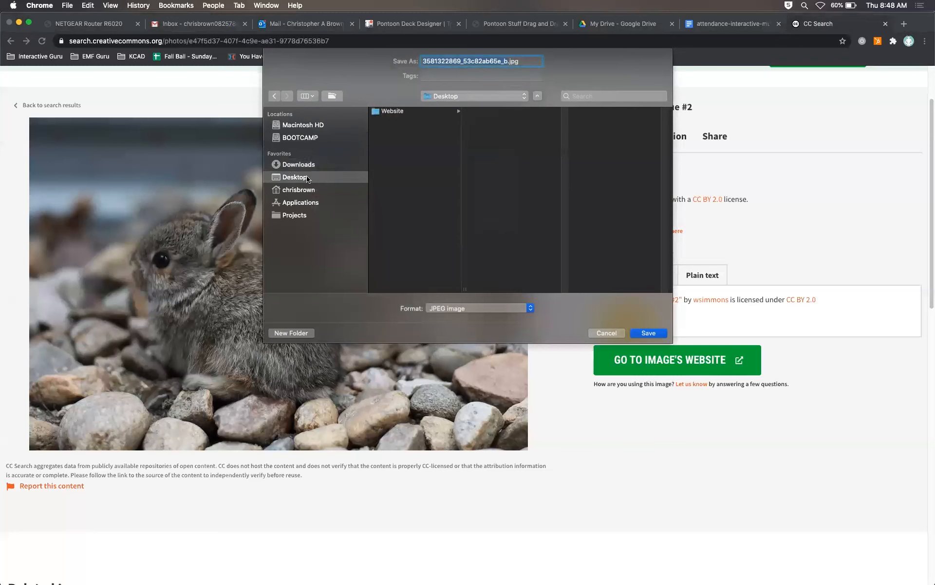
click(408, 112)
click(490, 112)
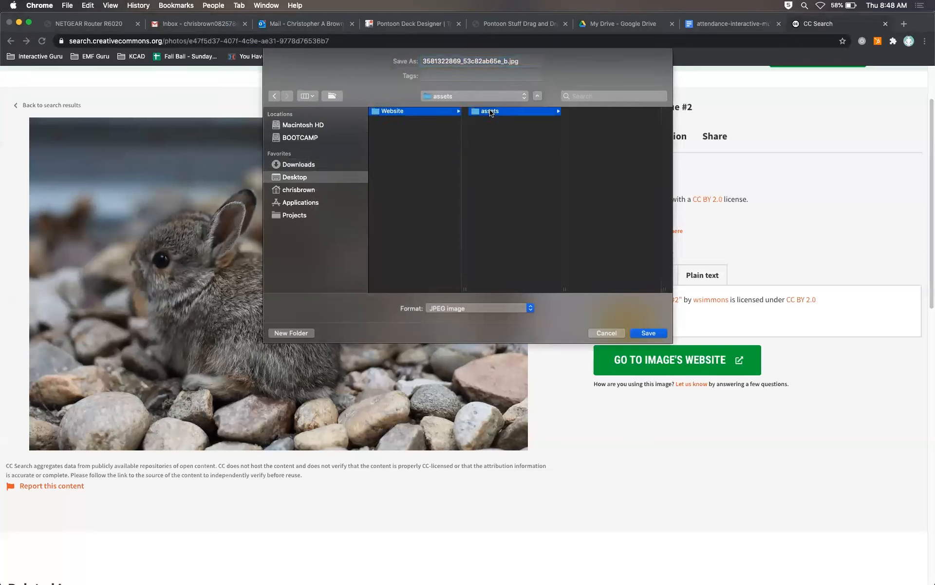
Step: Name the image file bunny1.jpg and save it
click(506, 60)
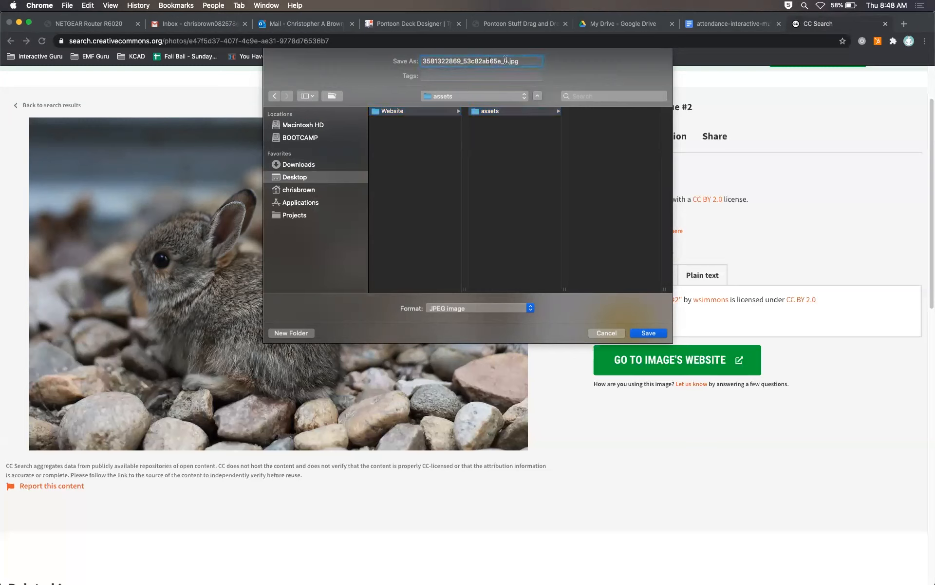
drag(508, 60, 422, 61)
key(super+a)
text(bunn)
key(BackSpace)
text(y1)
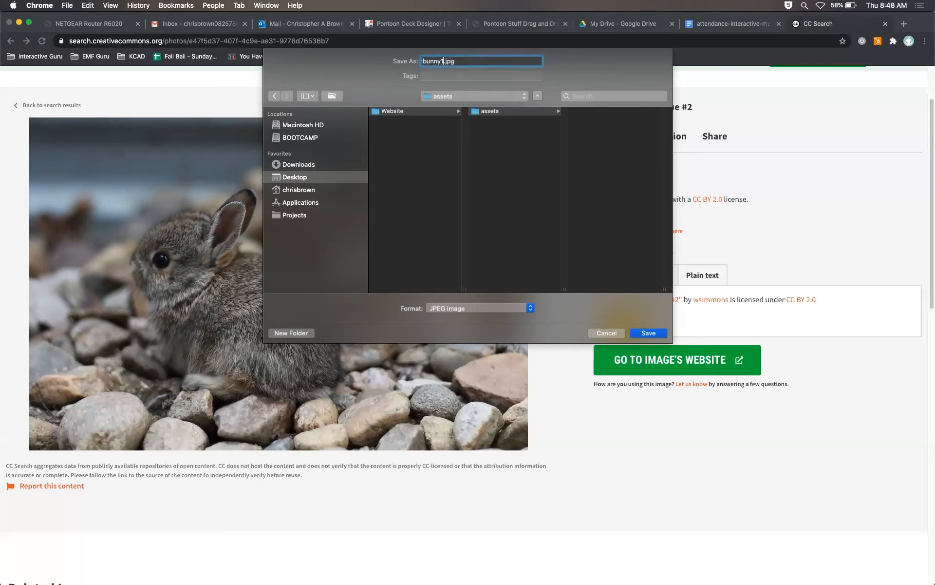
key(Return)
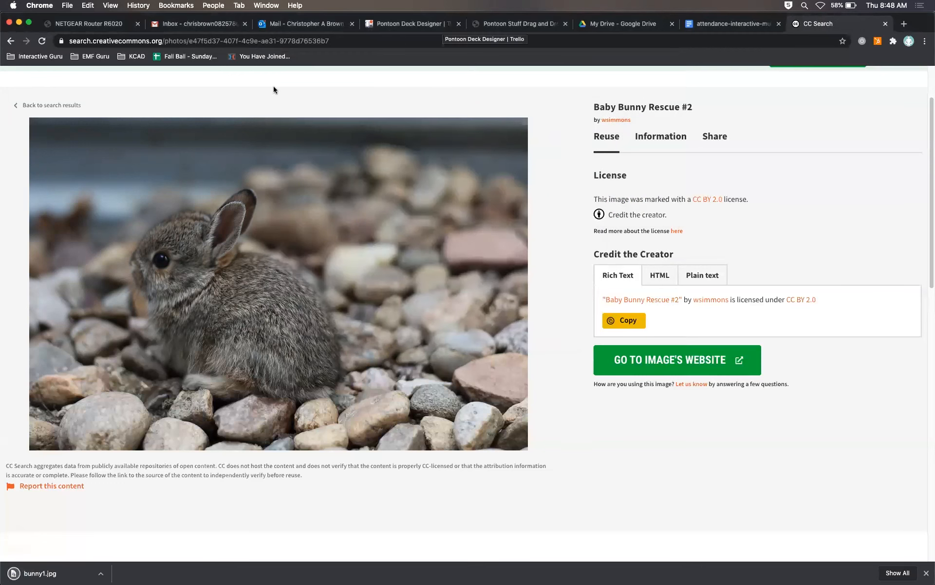
Step: Return to the search results and preview the saved bunny1.jpg in the assets folder
click(48, 106)
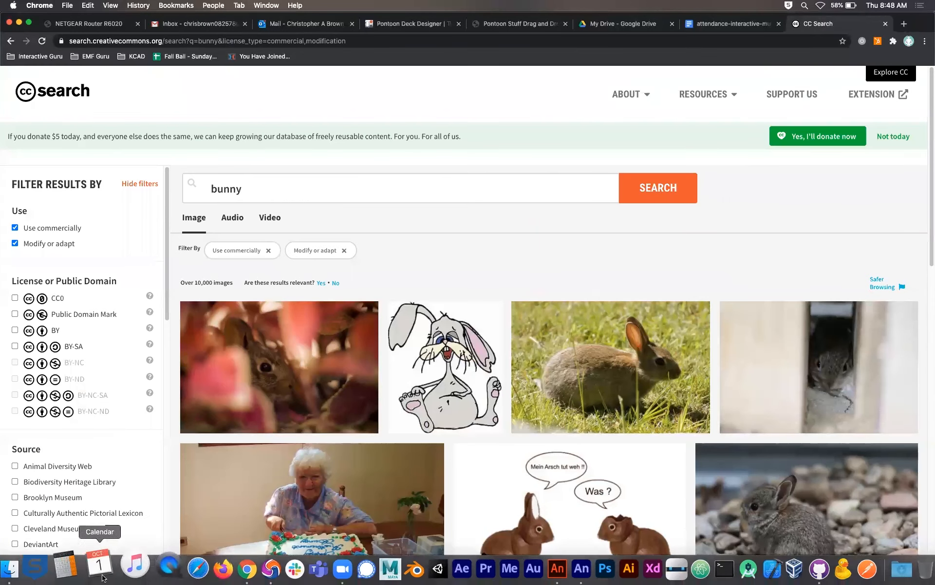
click(31, 568)
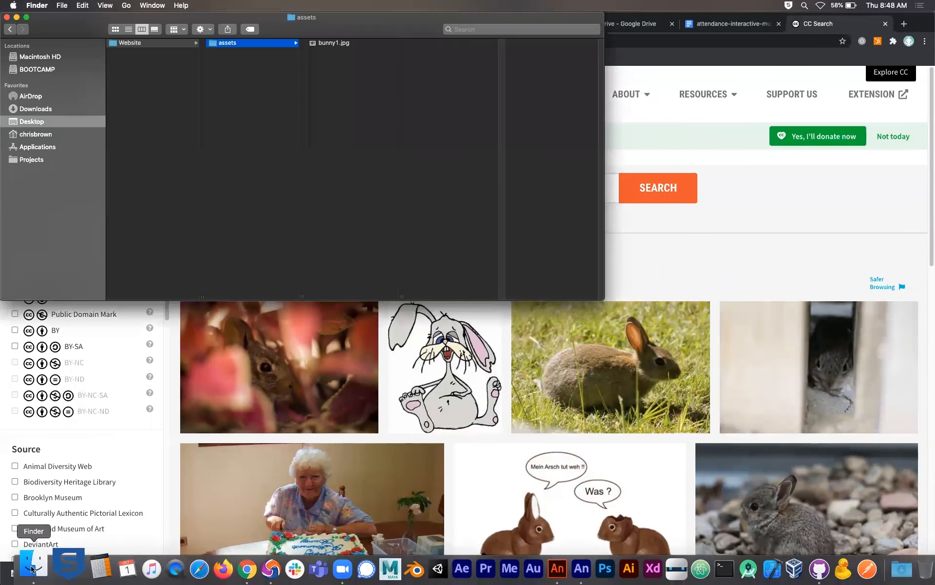
click(334, 43)
key(space)
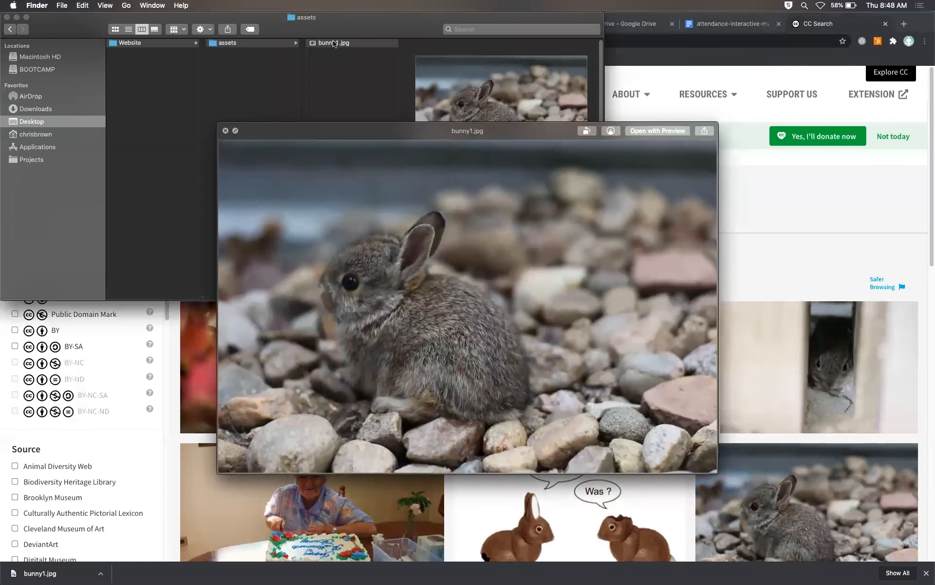
key(space)
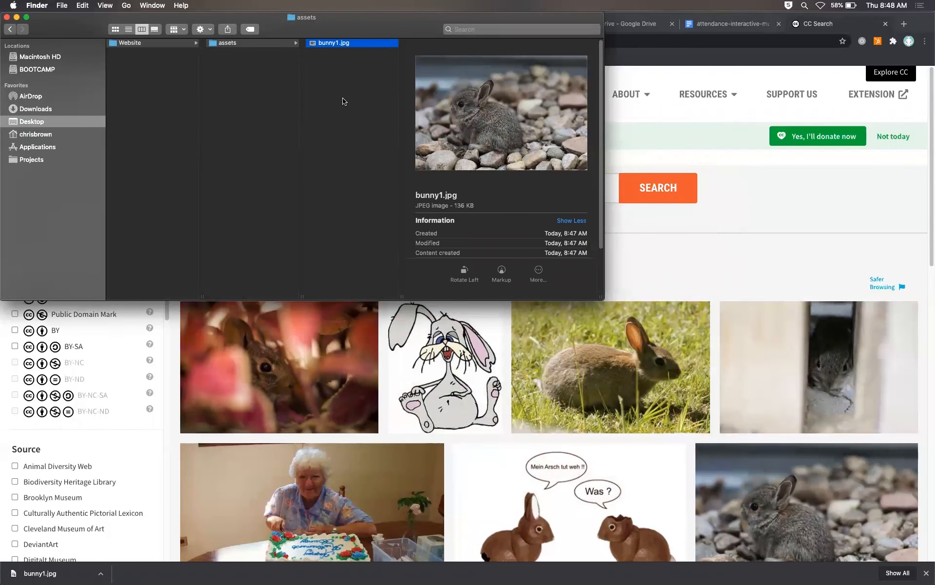
Step: Open the fluffy Bunny photo and save it into the assets folder as bunny2.jpg
click(720, 226)
scroll(720, 226, down, 10)
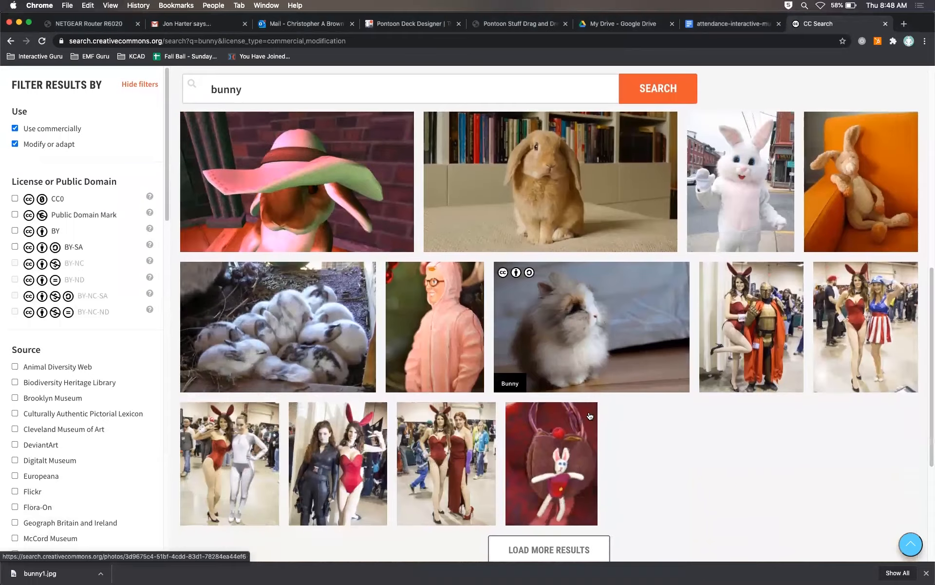
click(583, 349)
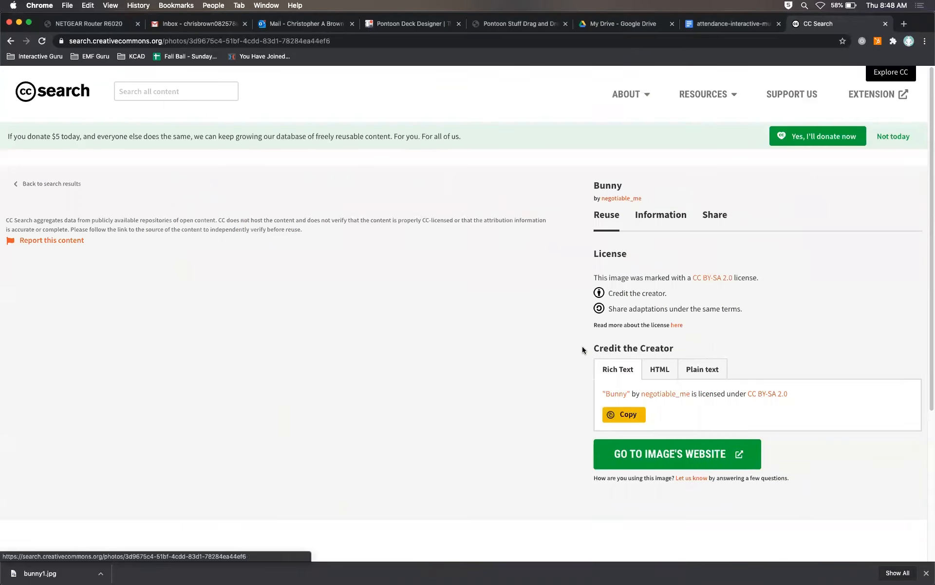
scroll(423, 350, down, 3)
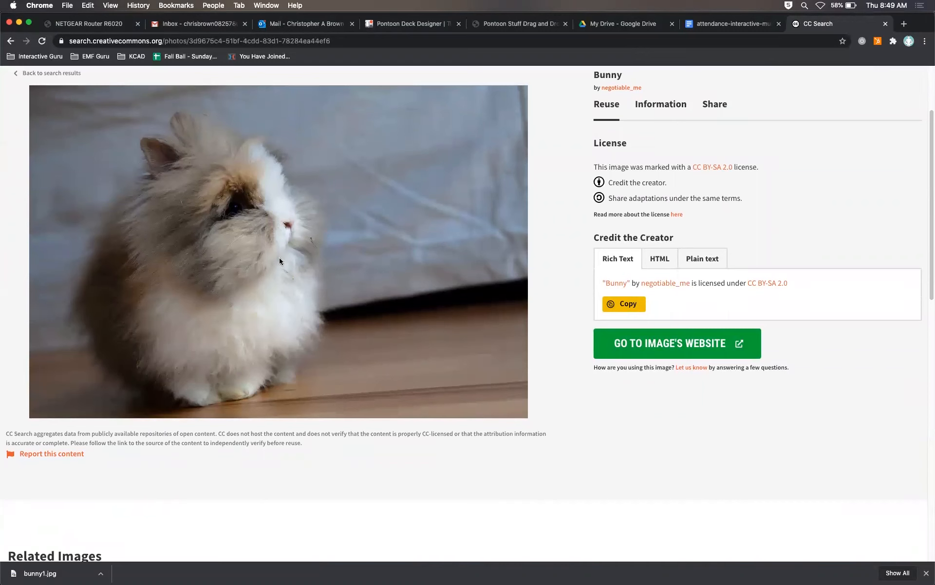
right_click(373, 277)
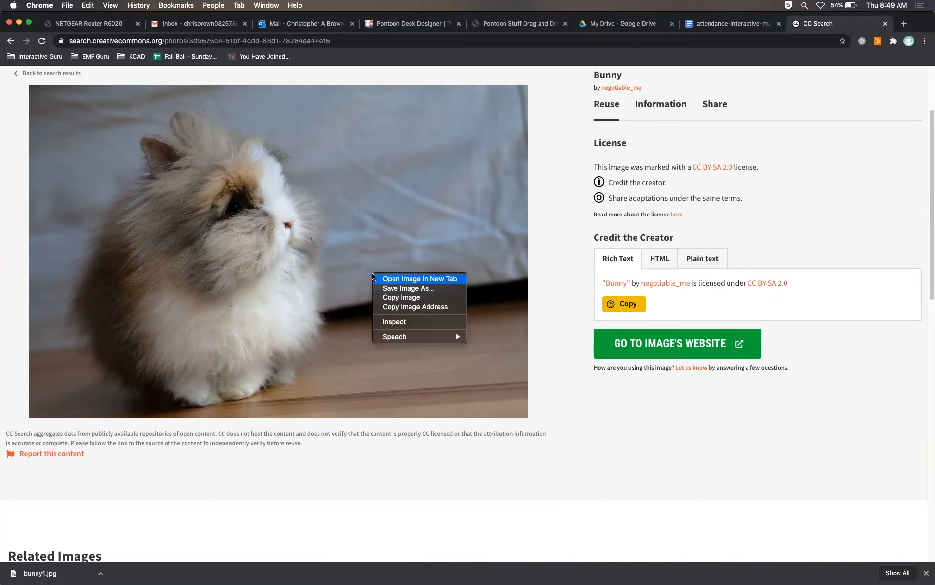
click(396, 288)
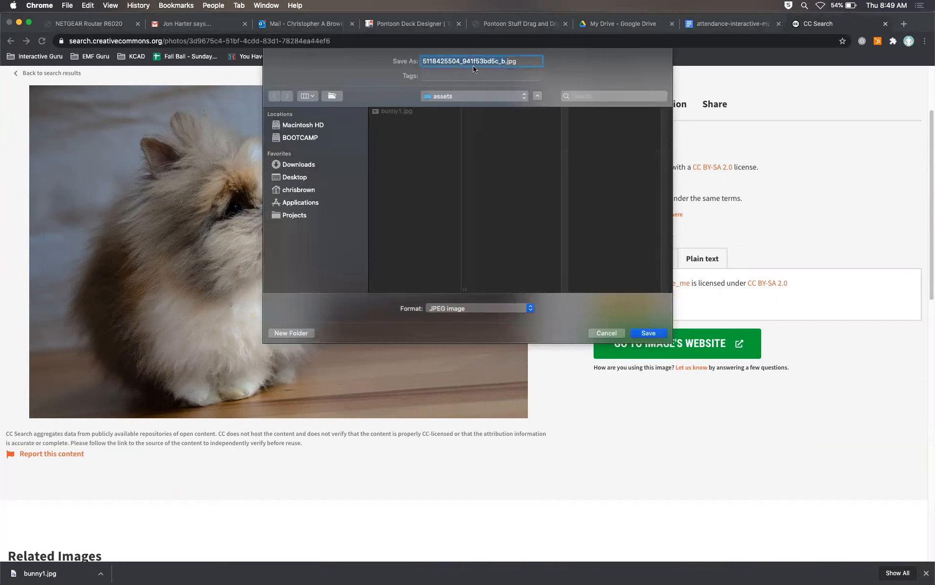
text(bunn2)
key(BackSpace)
text(y2)
key(Return)
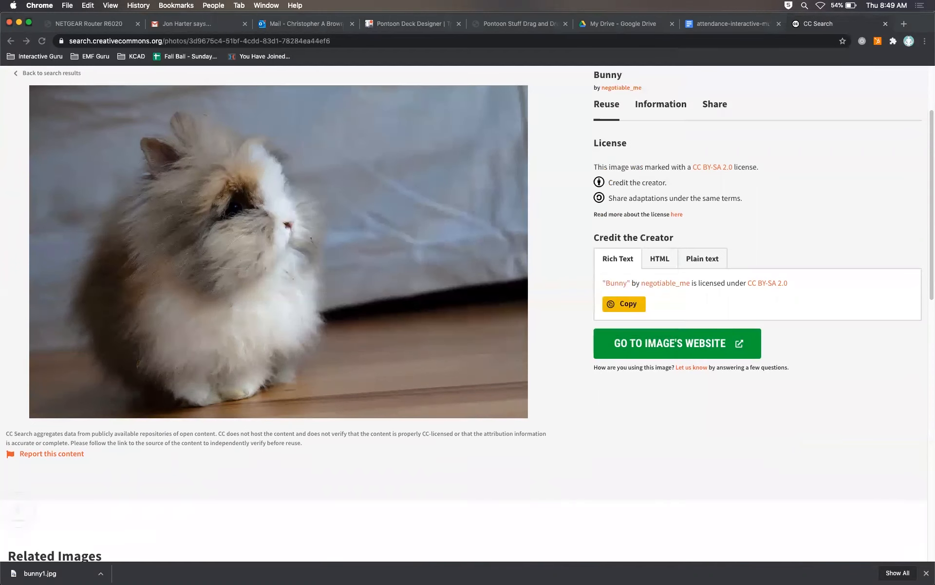
Step: Open the Cute bunny rabbit photo and save it into the assets folder as bunny3.jpg
scroll(563, 333, left, 5)
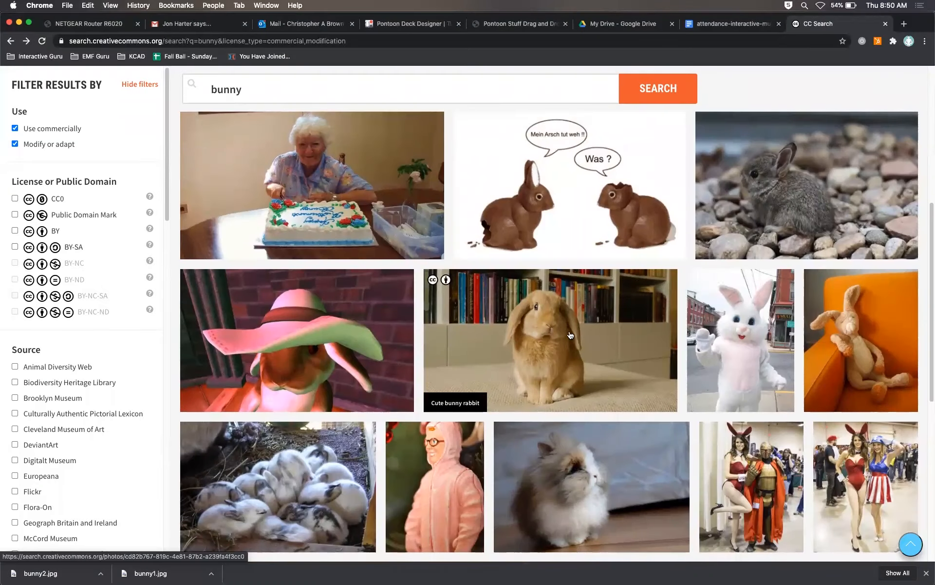
click(571, 334)
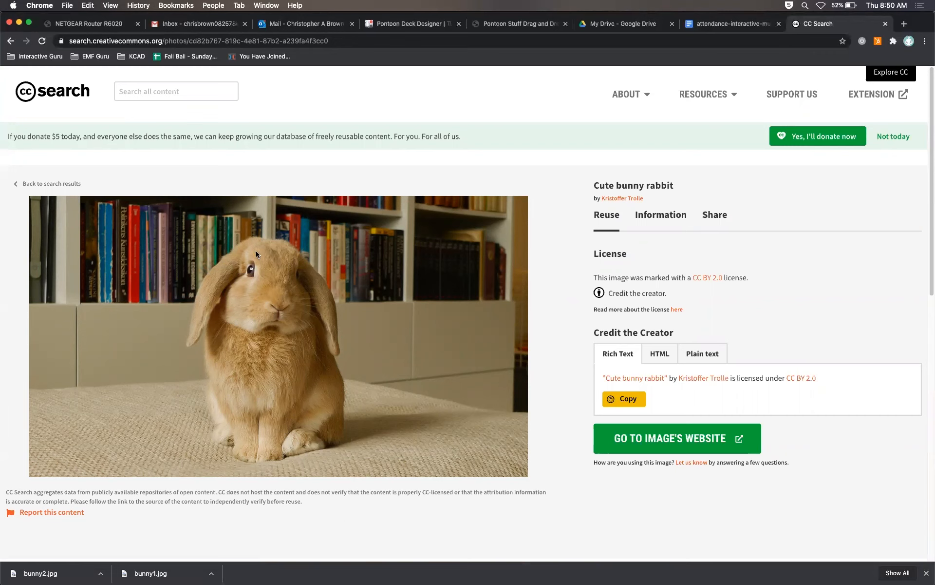
right_click(327, 299)
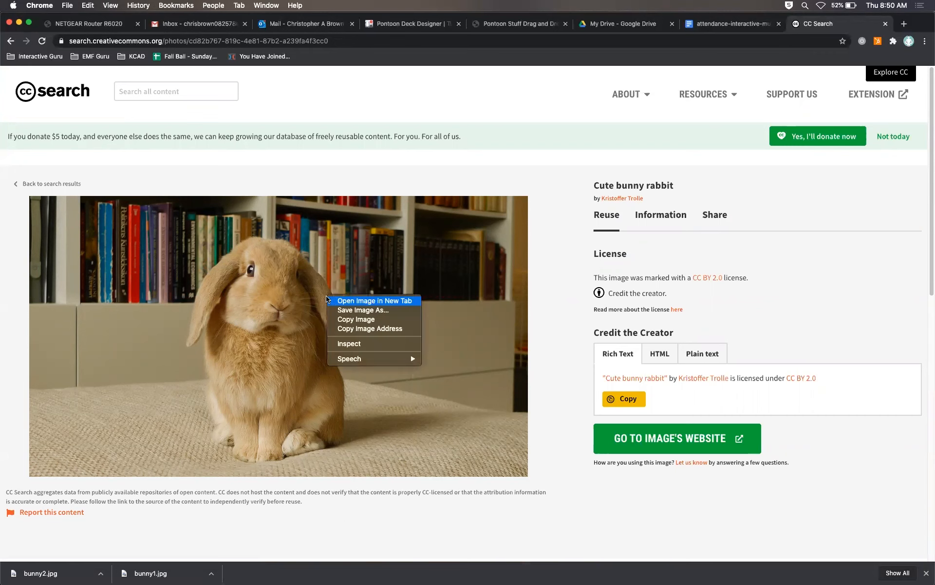
click(358, 309)
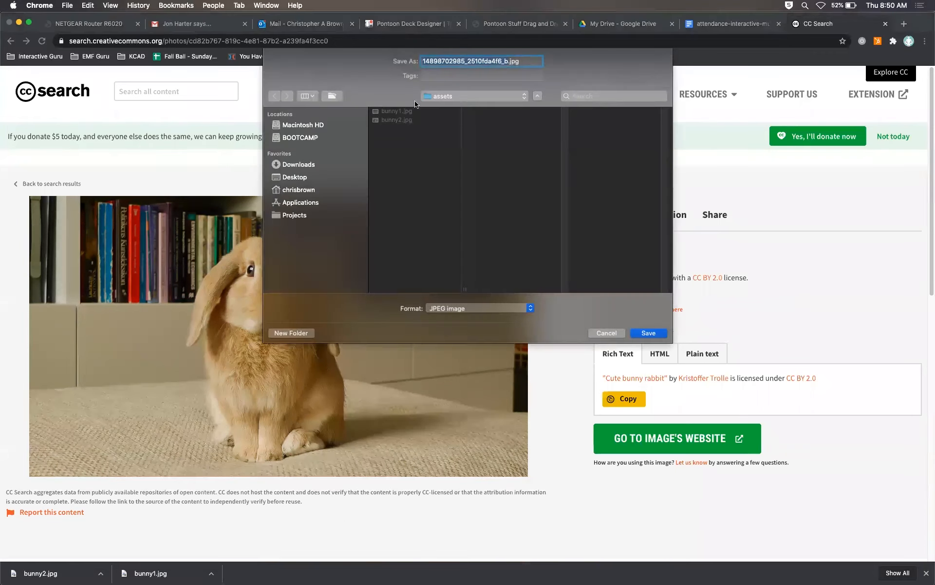
text(bunn)
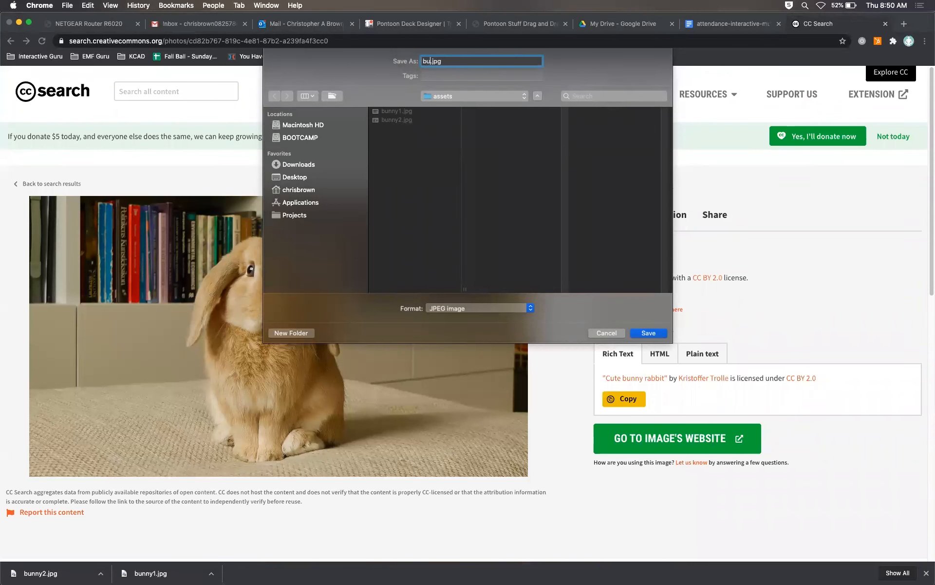
text(y3)
key(Return)
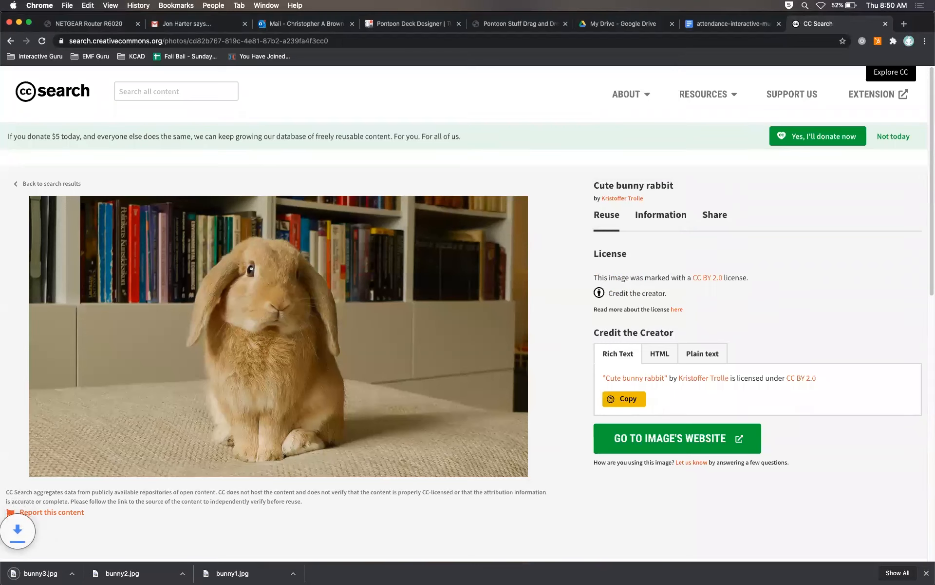
Step: Return to the search results, open the Bunny! grass photo and save it into the assets folder as bunny4.jpg
key(super+bracketleft)
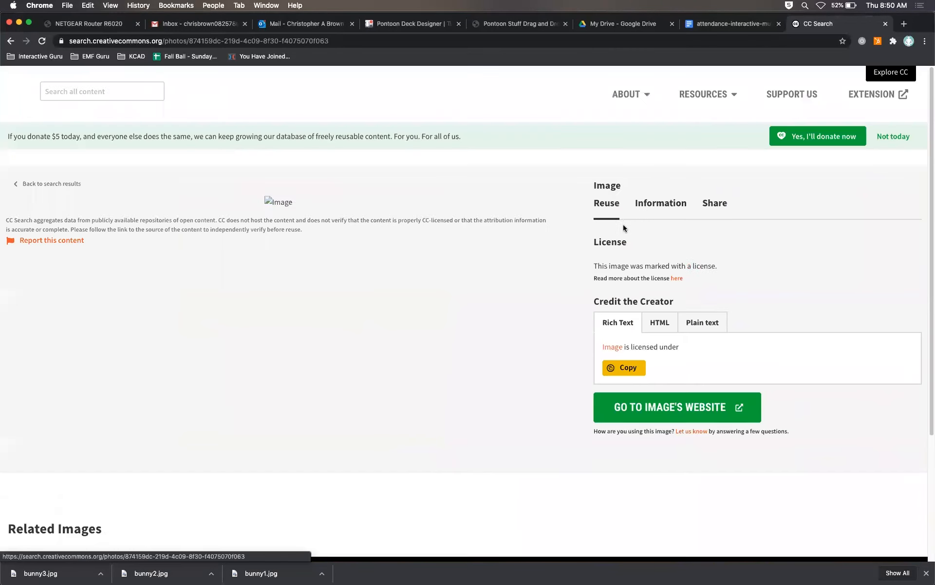
click(623, 227)
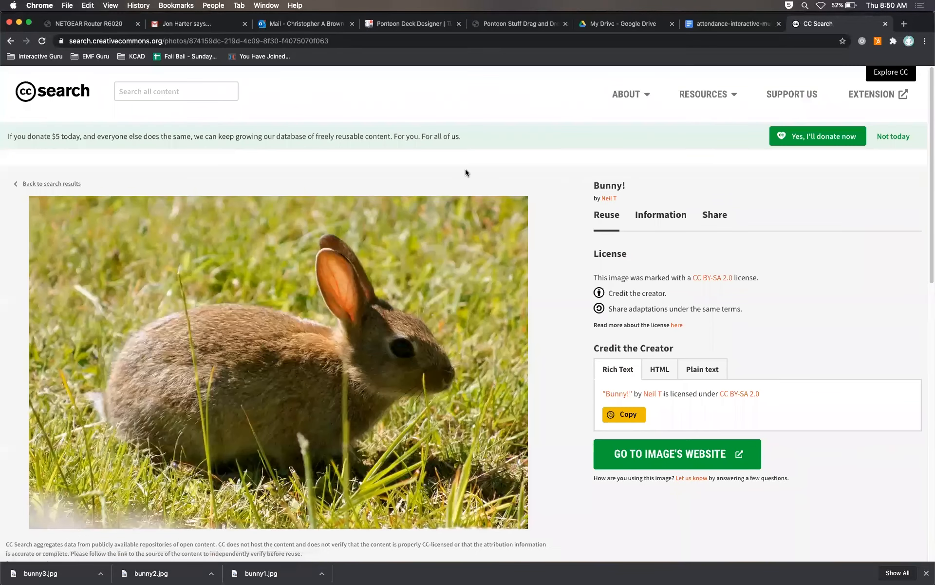
scroll(323, 208, down, 3)
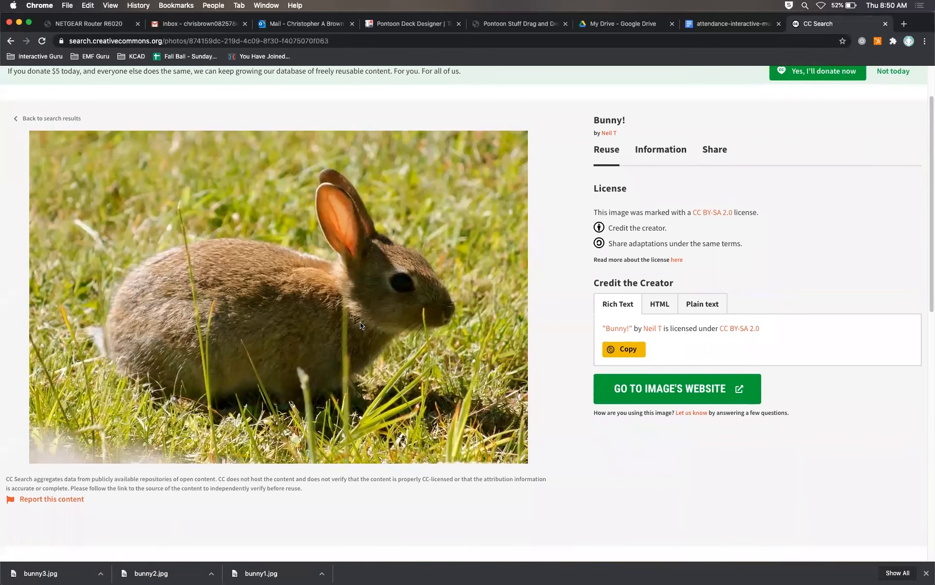
right_click(326, 264)
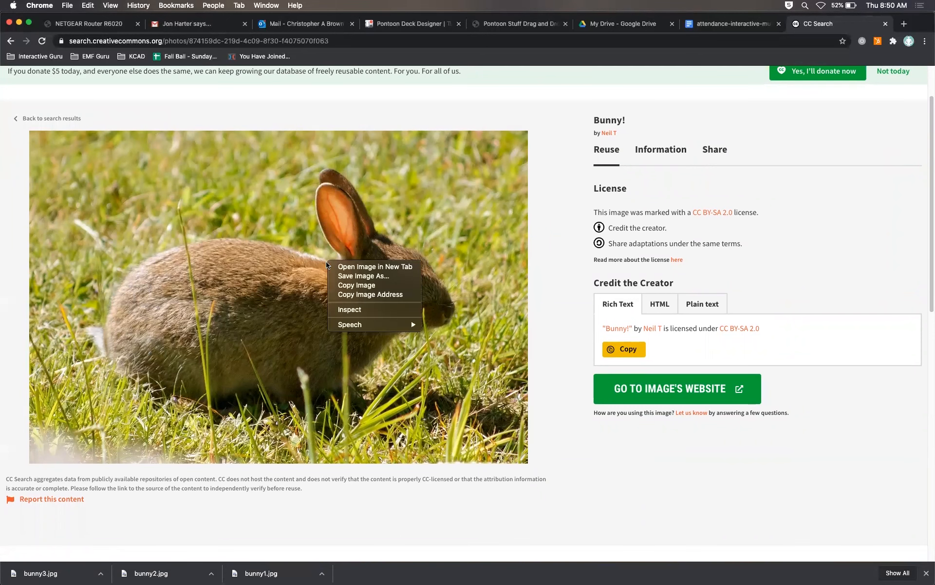
click(349, 276)
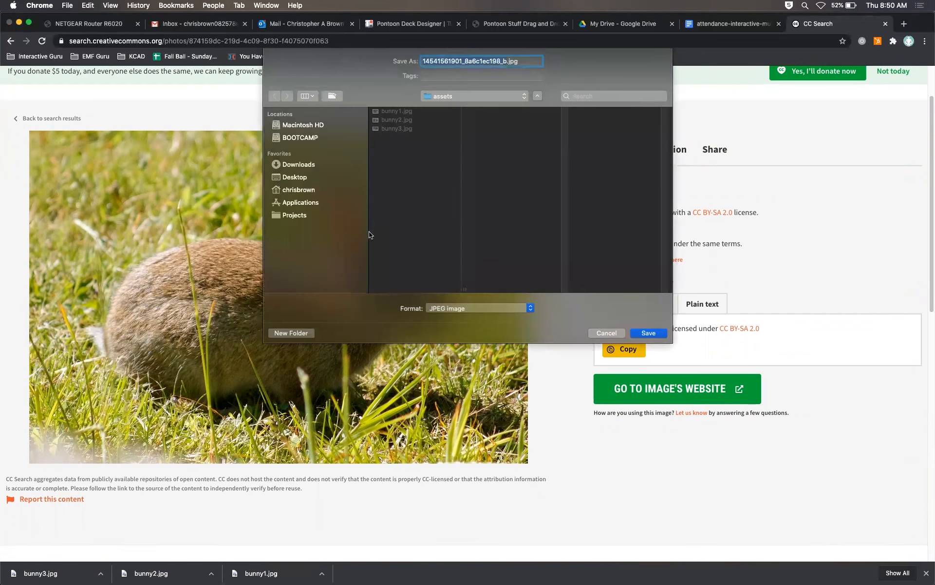
text(bunny)
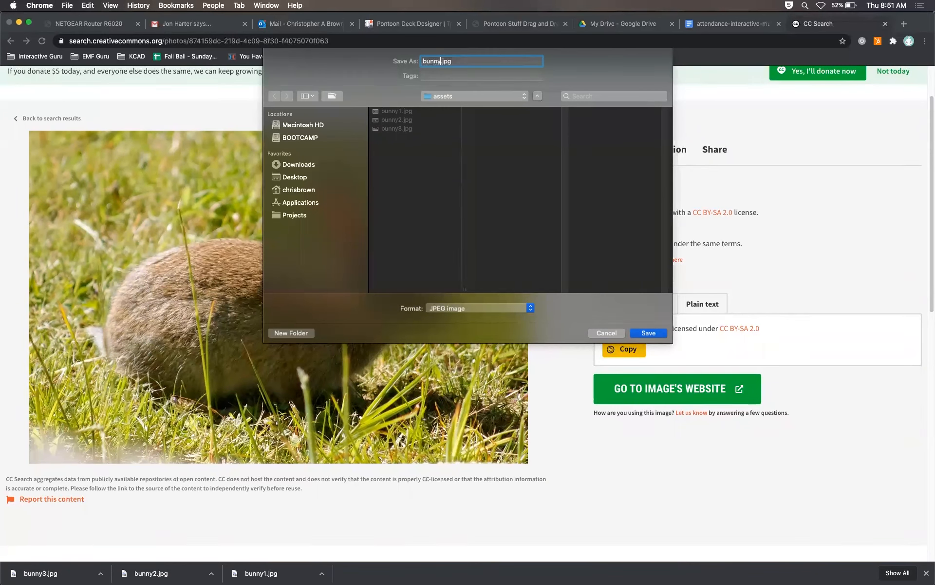
text(4)
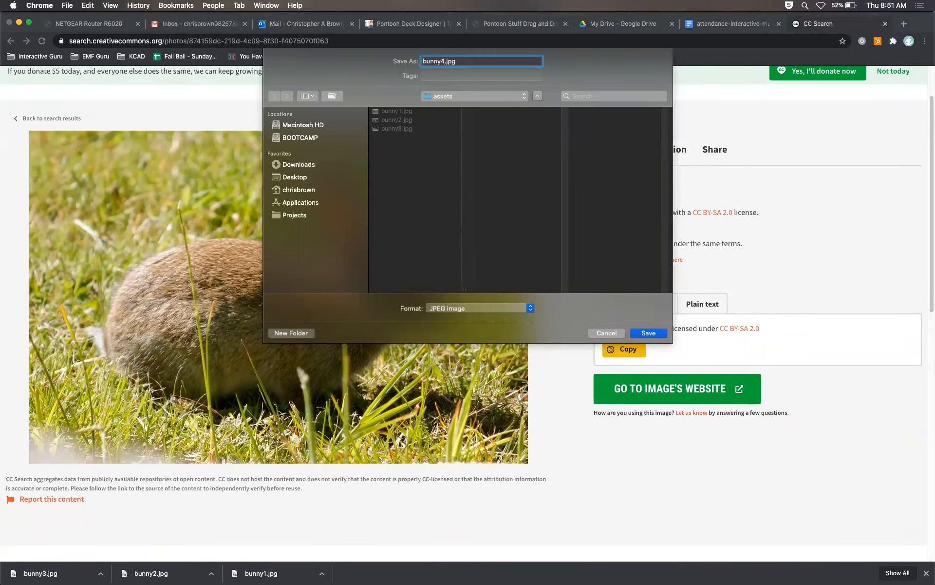
key(Return)
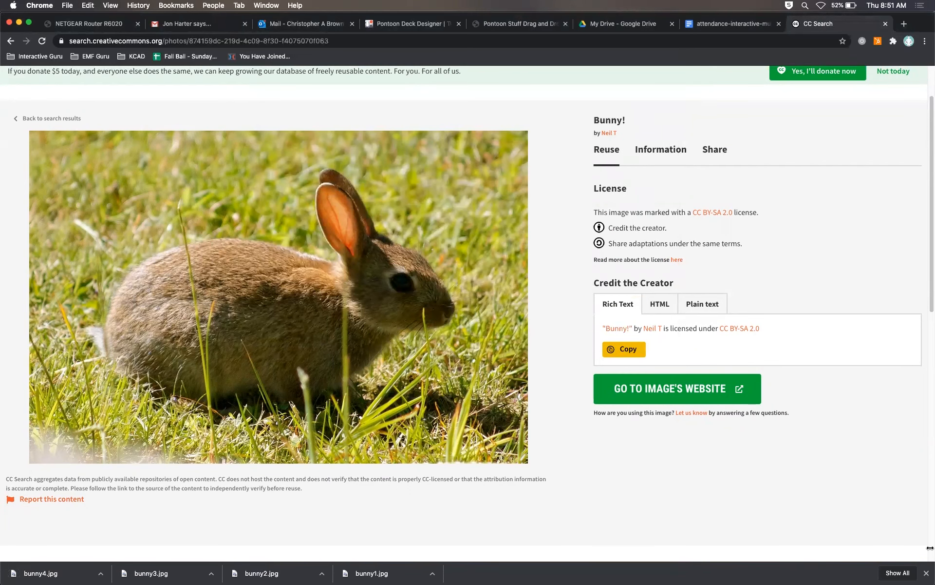
Step: Close the downloads bar and launch Photoshop 2020
click(927, 573)
mouse_move(333, 579)
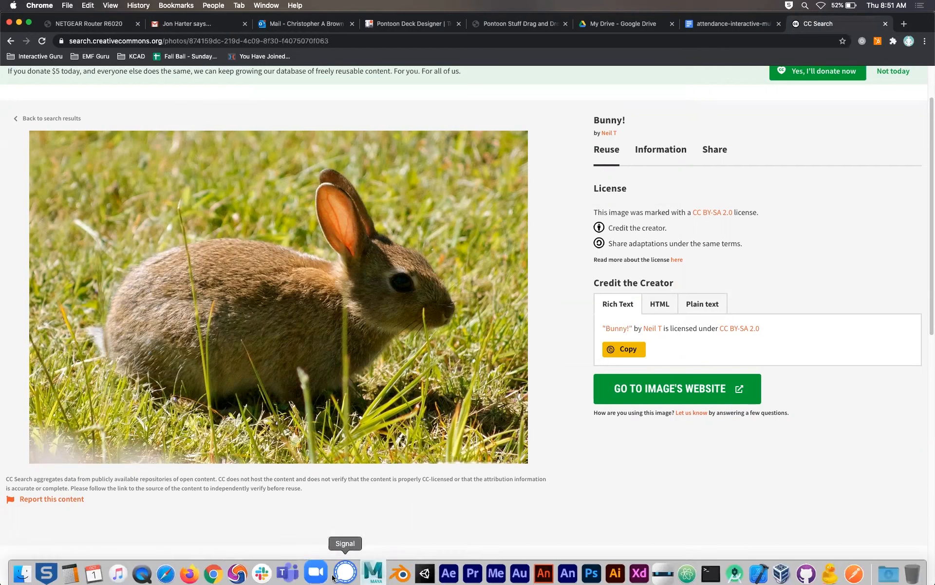
click(581, 565)
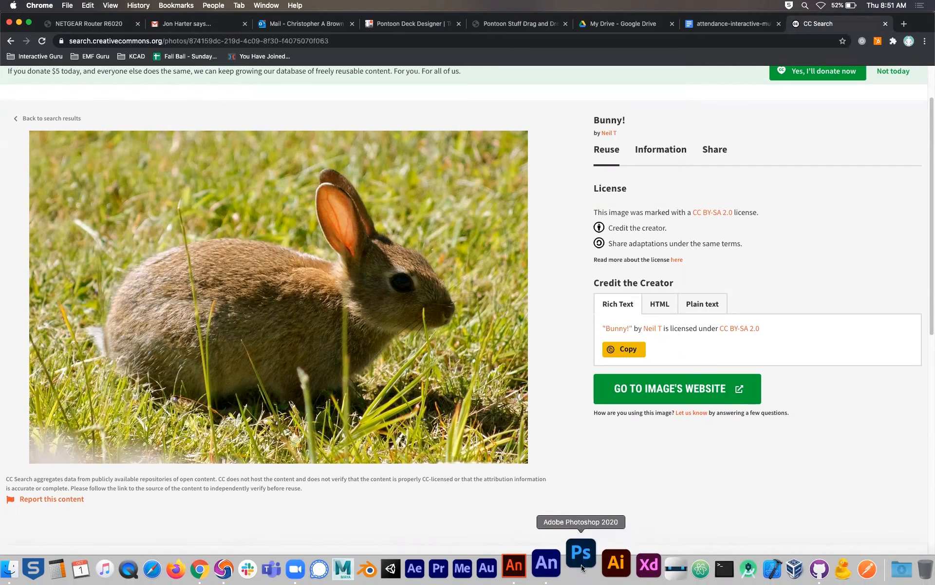
Step: Preview the saved bunny images in the assets folder one after another with Quick Look
key(super+Tab)
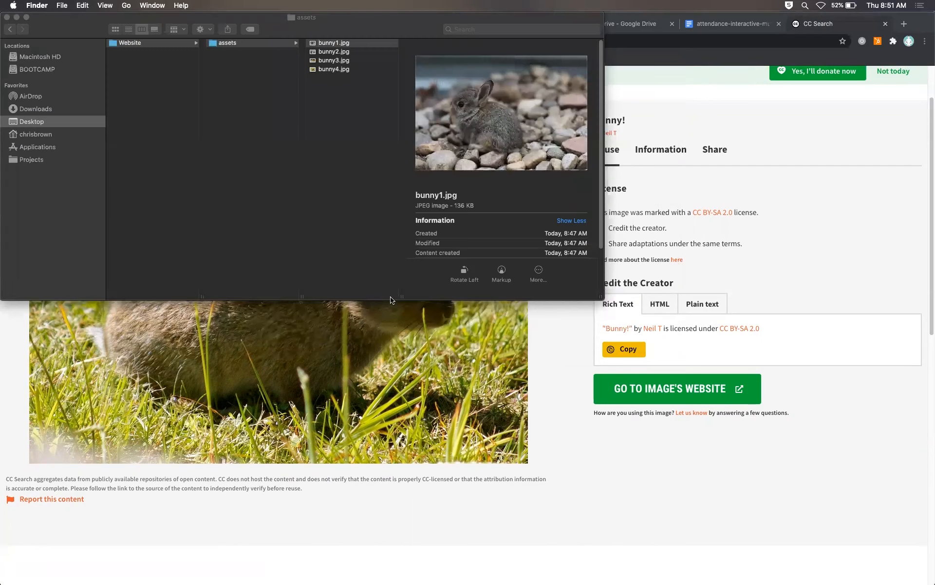
click(337, 44)
key(space)
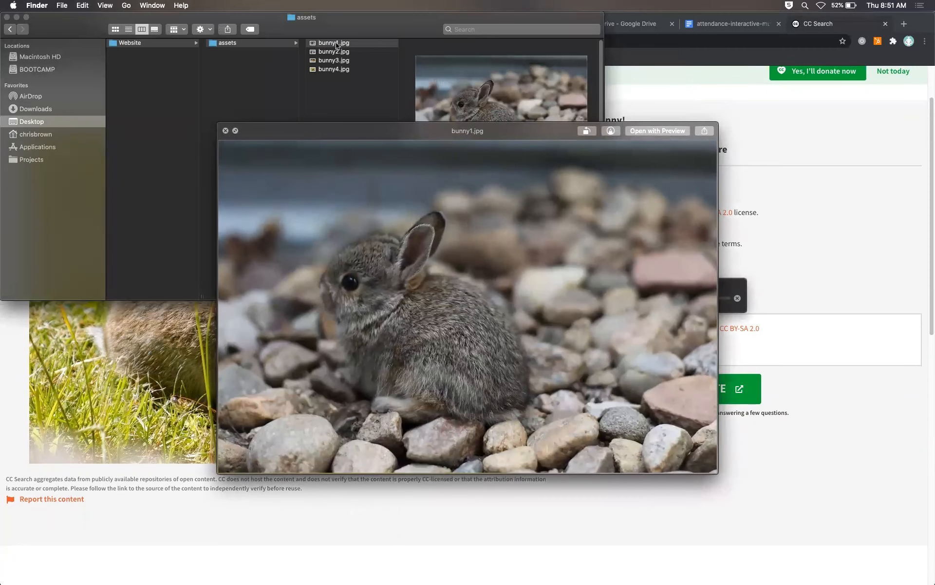
key(Down)
key(Down)
key(Down)
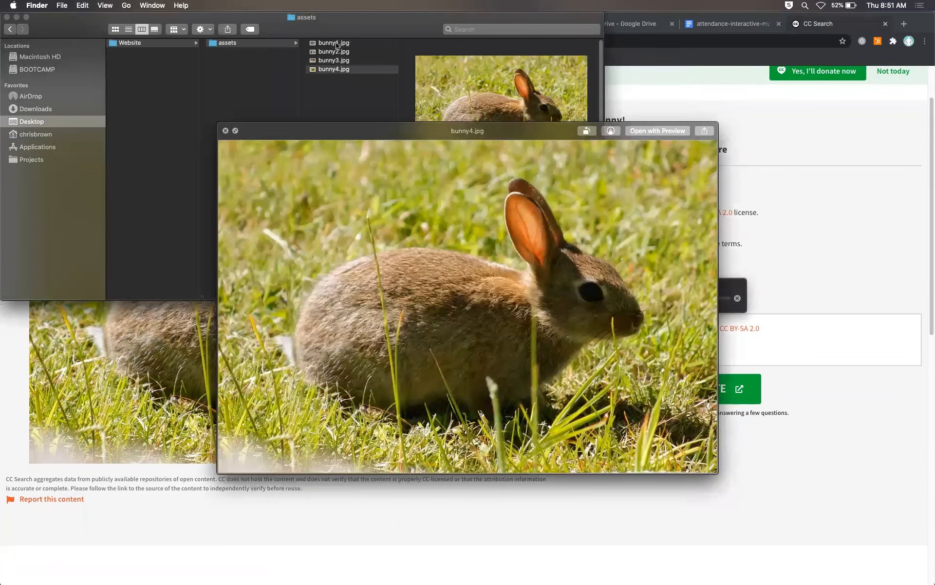
key(Up)
key(Up)
key(Up)
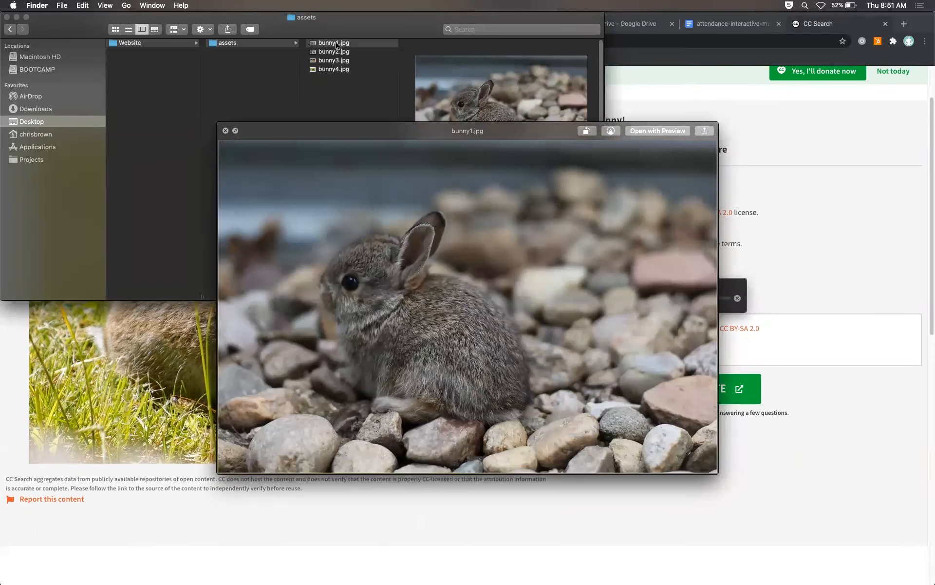
key(Down)
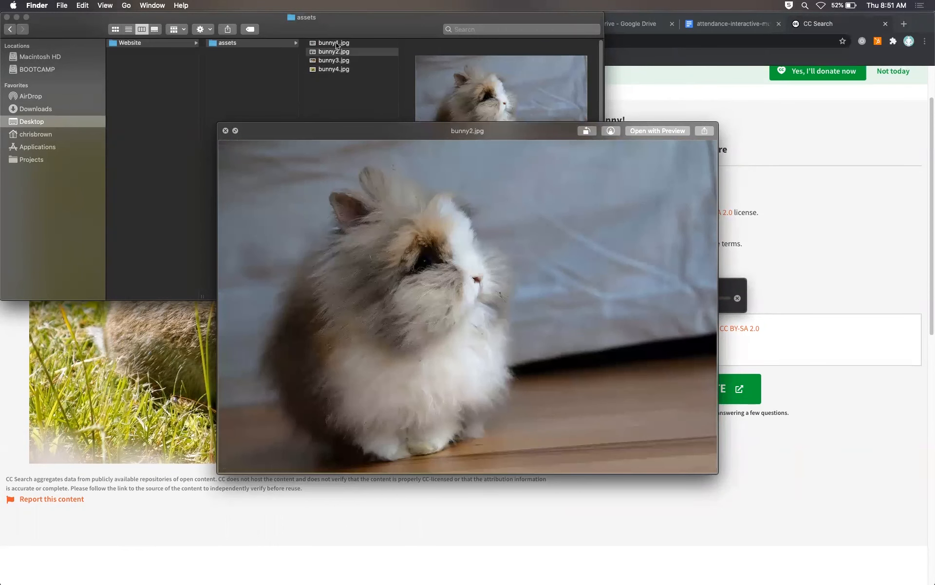
key(space)
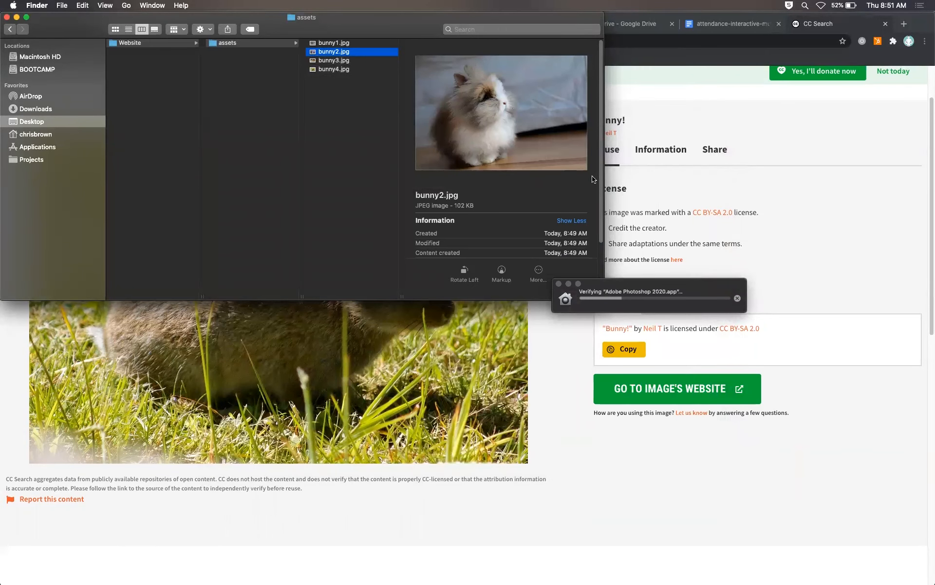
Step: Examine the file information, including dimensions, of bunny1.jpg through bunny4.jpg in the assets folder
scroll(592, 195, down, 2)
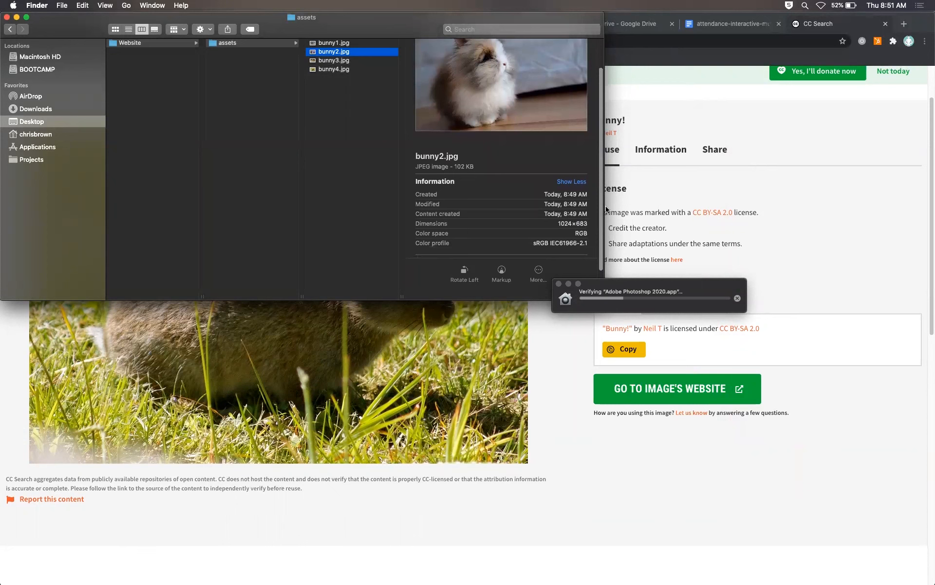
click(345, 44)
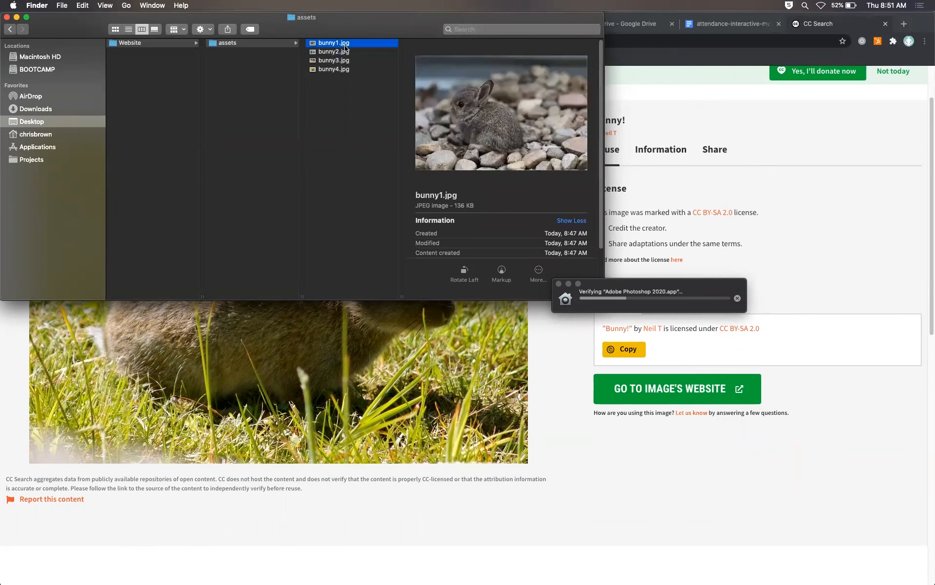
click(346, 52)
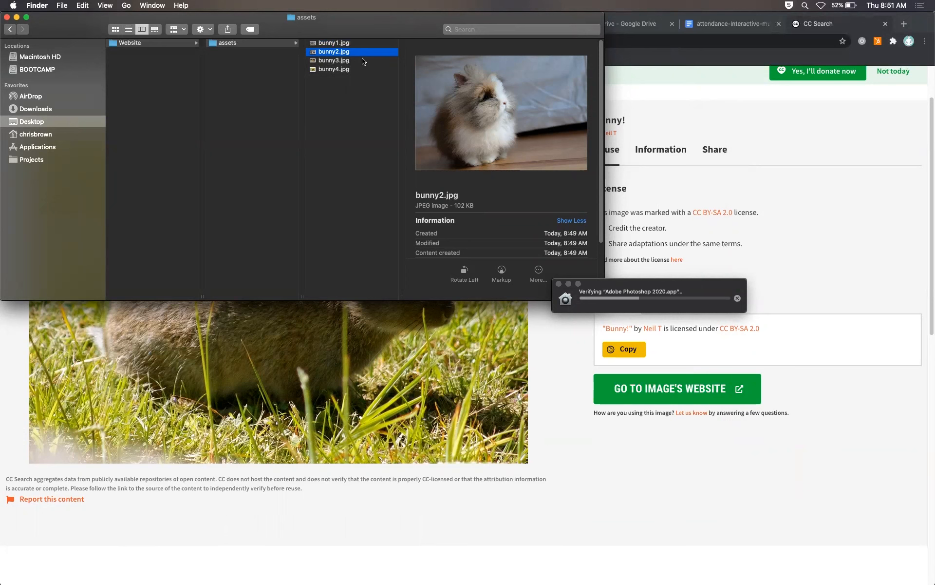
click(342, 43)
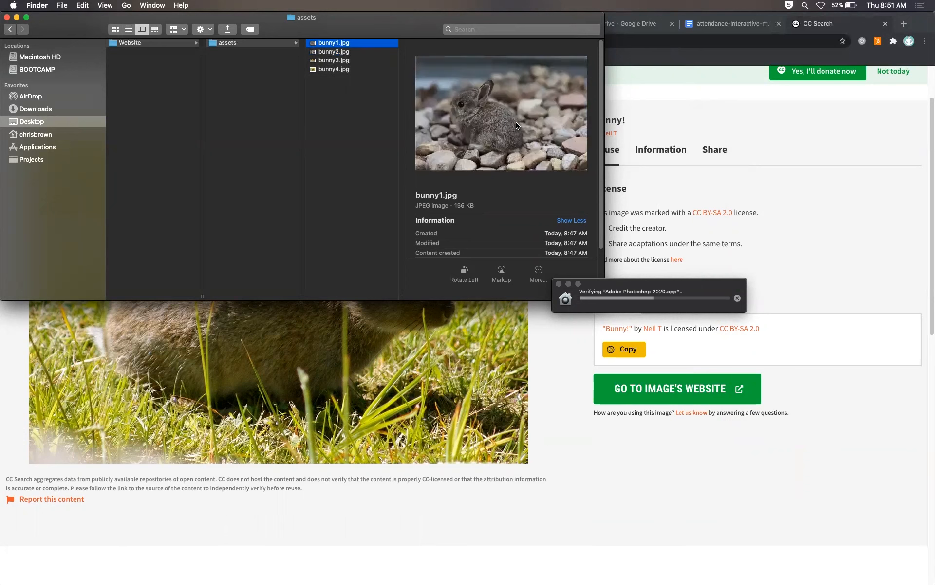
scroll(601, 204, down, 3)
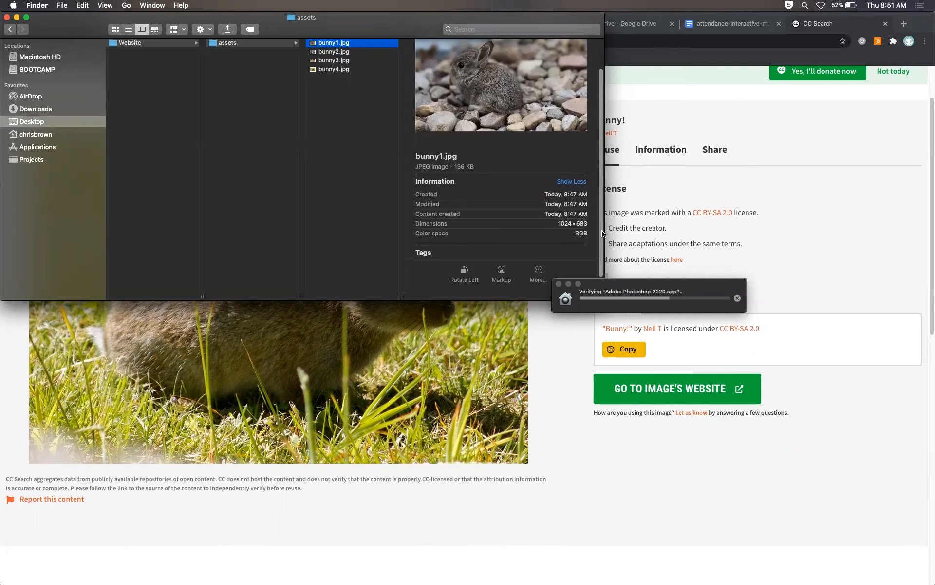
click(348, 53)
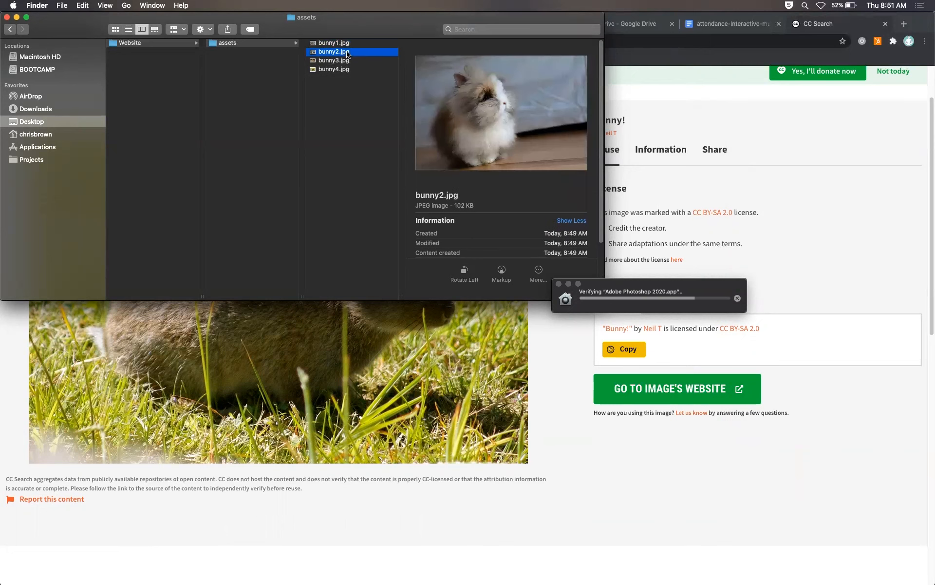
scroll(514, 146, down, 3)
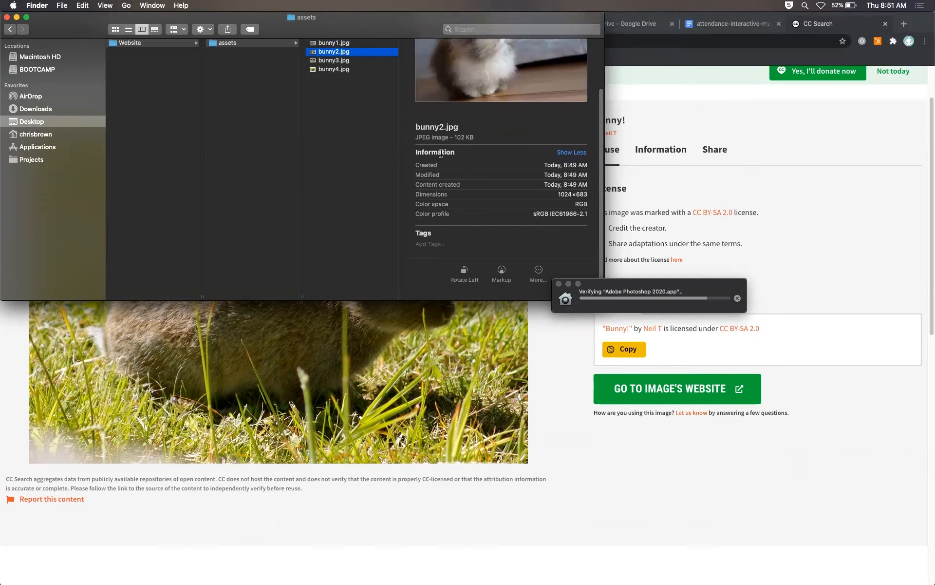
click(339, 61)
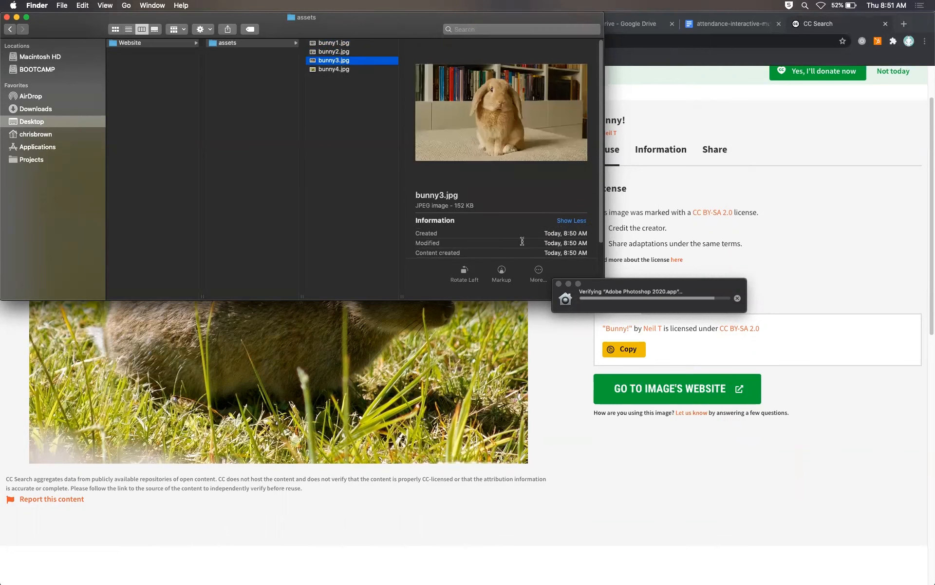
scroll(522, 241, down, 3)
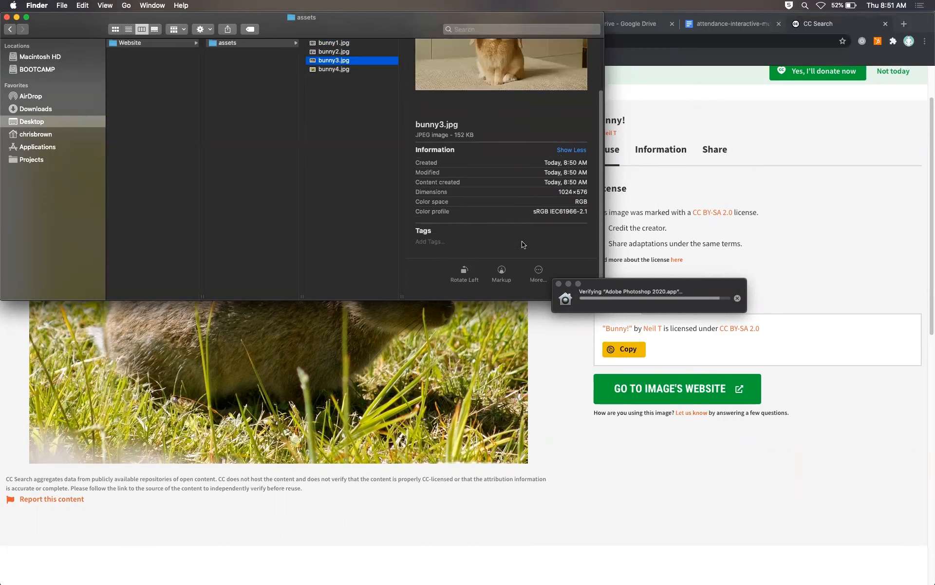
click(341, 70)
scroll(529, 250, down, 3)
scroll(530, 251, up, 2)
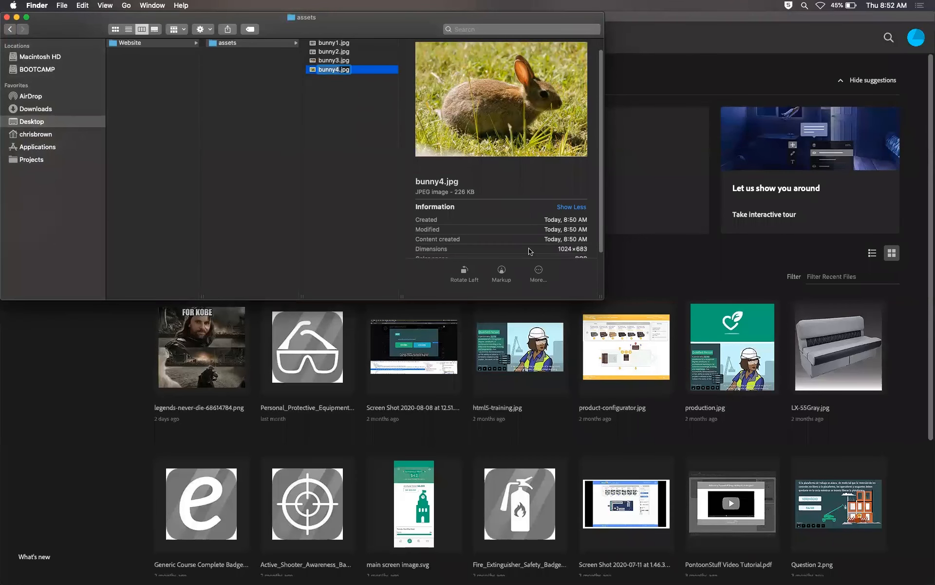
Step: Open Getty Images in the browser and search its creative images for bunny
click(117, 348)
key(super+n)
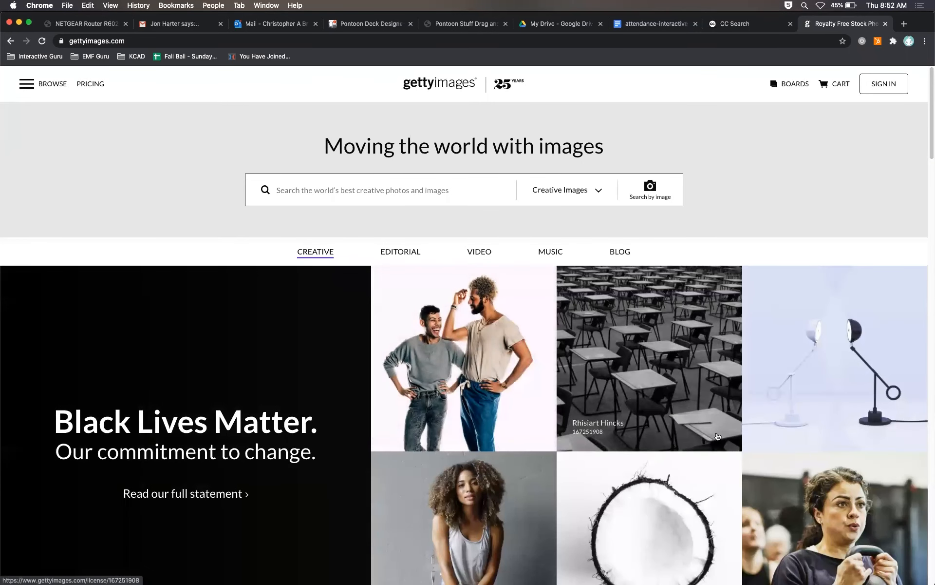
scroll(720, 483, down, 3)
scroll(720, 484, down, 6)
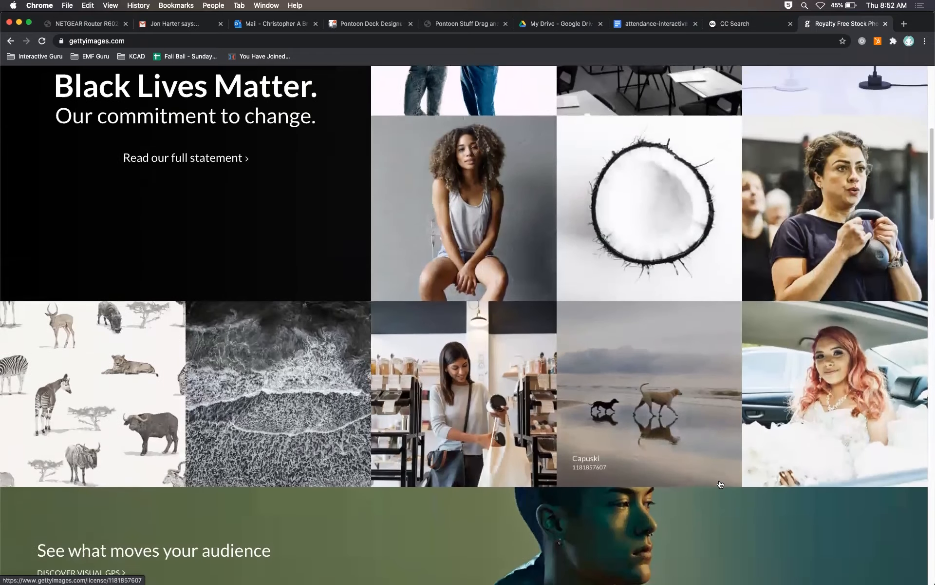
click(671, 369)
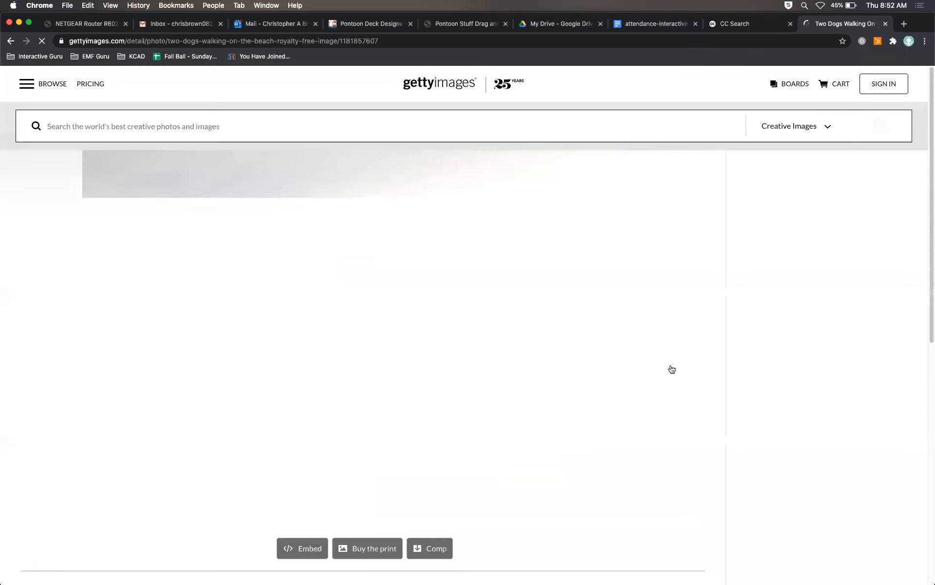
click(218, 120)
text(bunny)
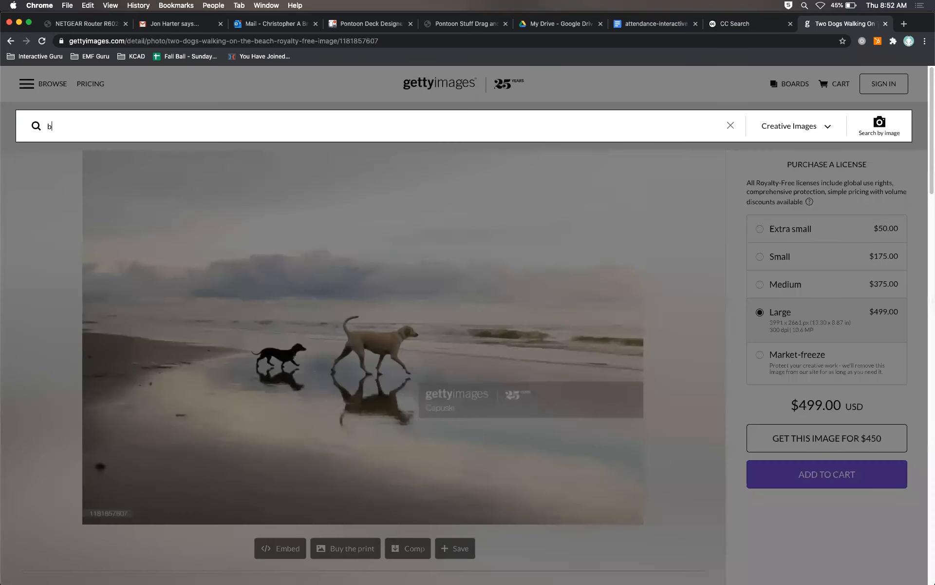
key(Return)
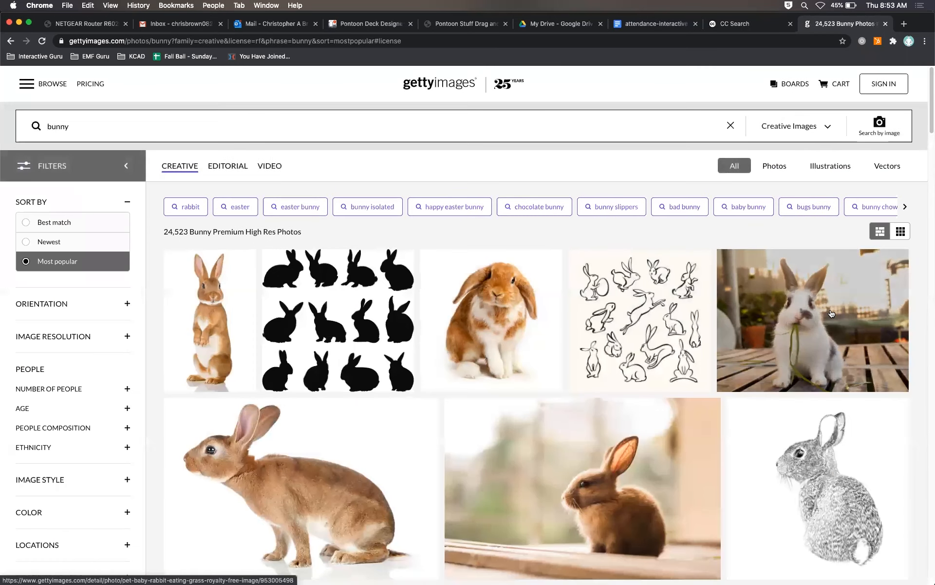
Step: View a Getty bunny photo's licence pricing, close the Getty tab and return to the Creative Commons bunny results
click(828, 312)
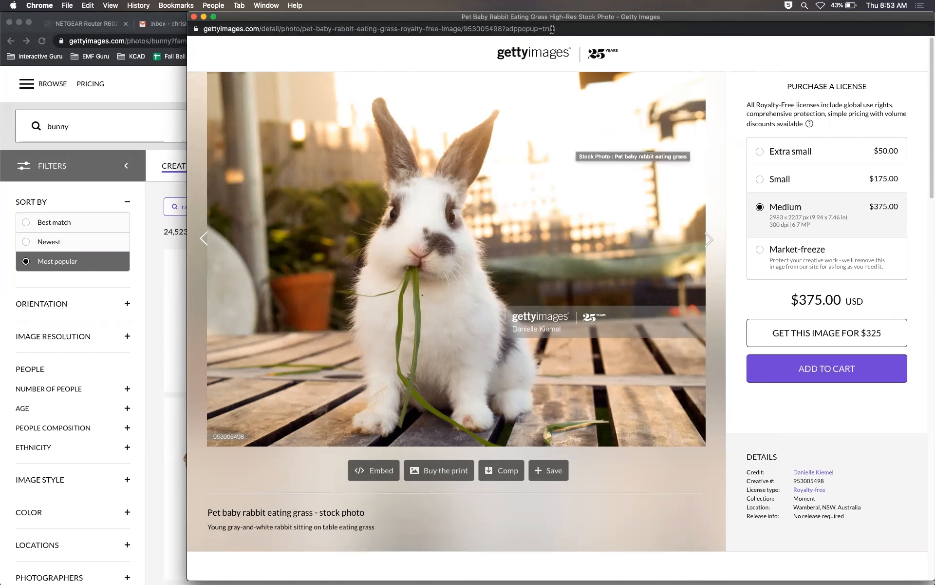
click(194, 18)
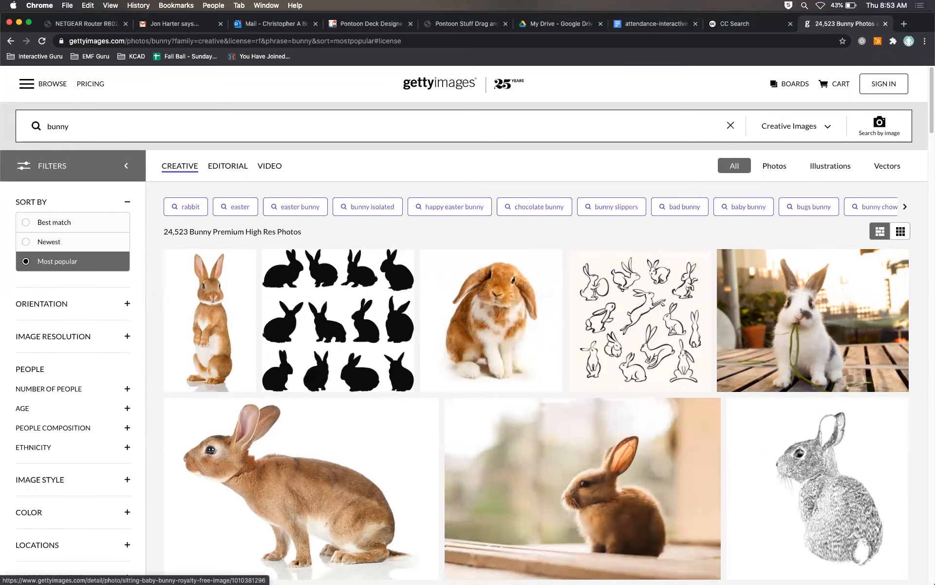
click(885, 24)
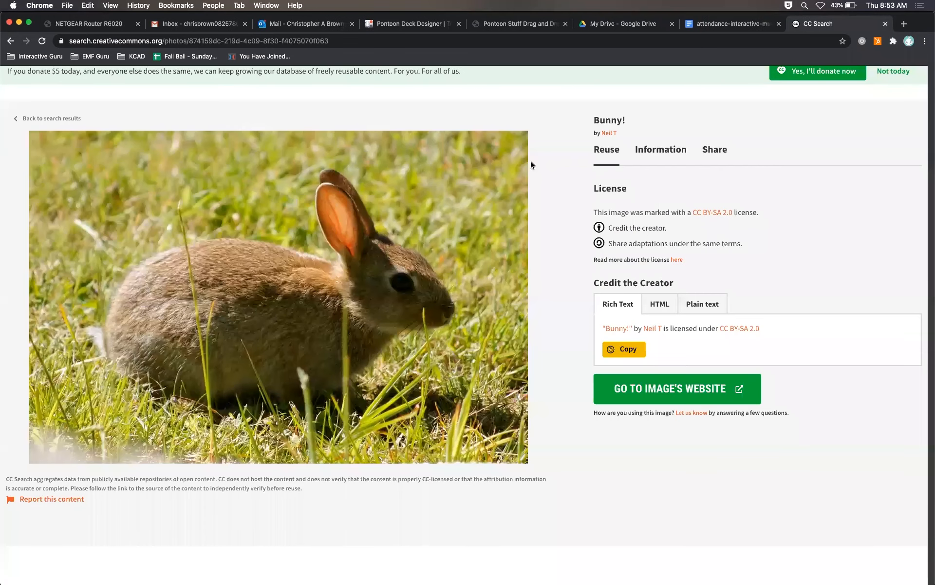
click(17, 119)
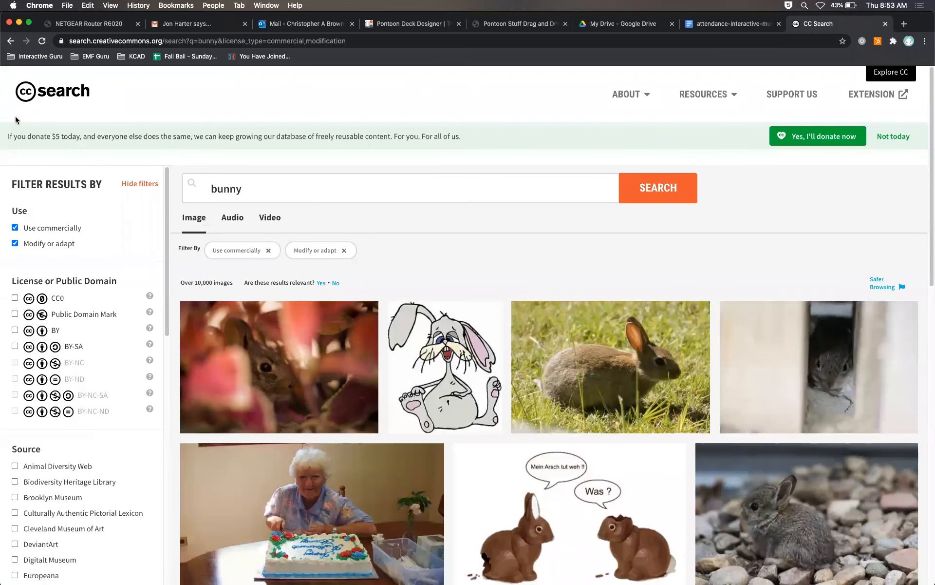
scroll(367, 387, down, 2)
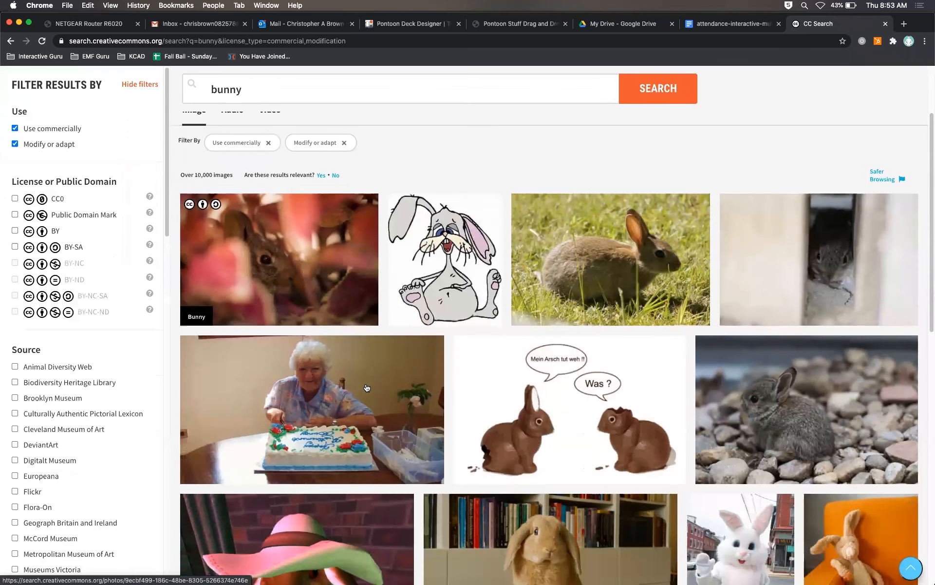
scroll(367, 387, up, 2)
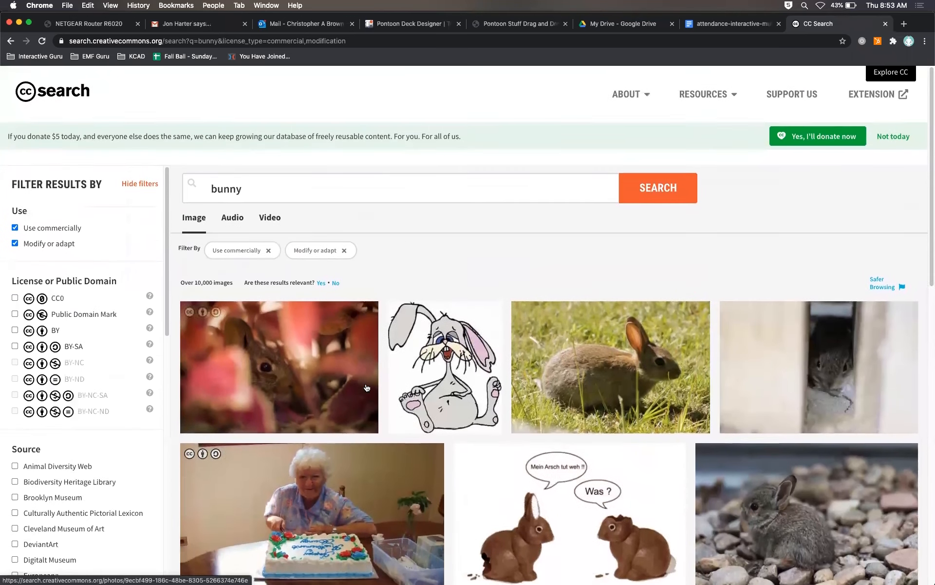
Step: Switch to Photoshop and set up a new document 400 pixels wide and 400 pixels high
key(super+Tab)
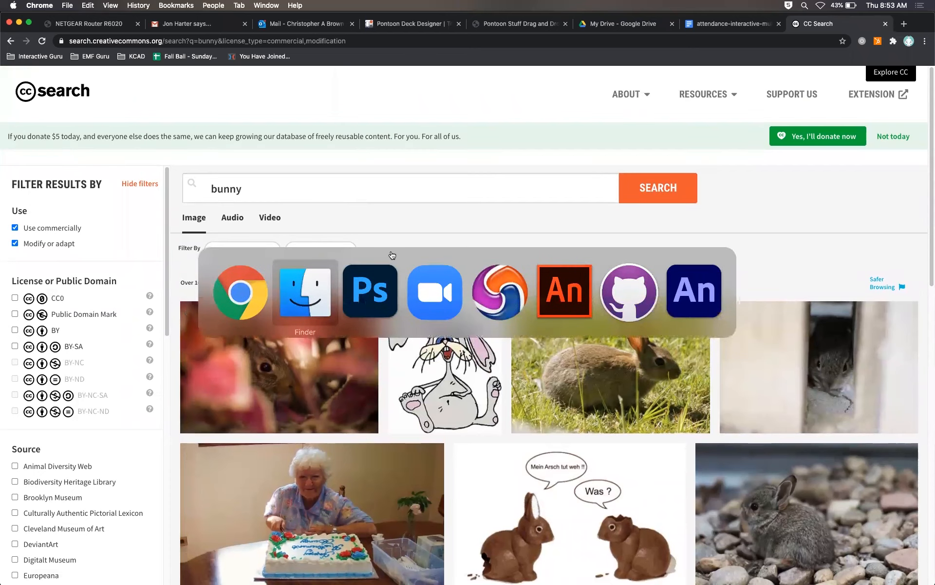
click(379, 292)
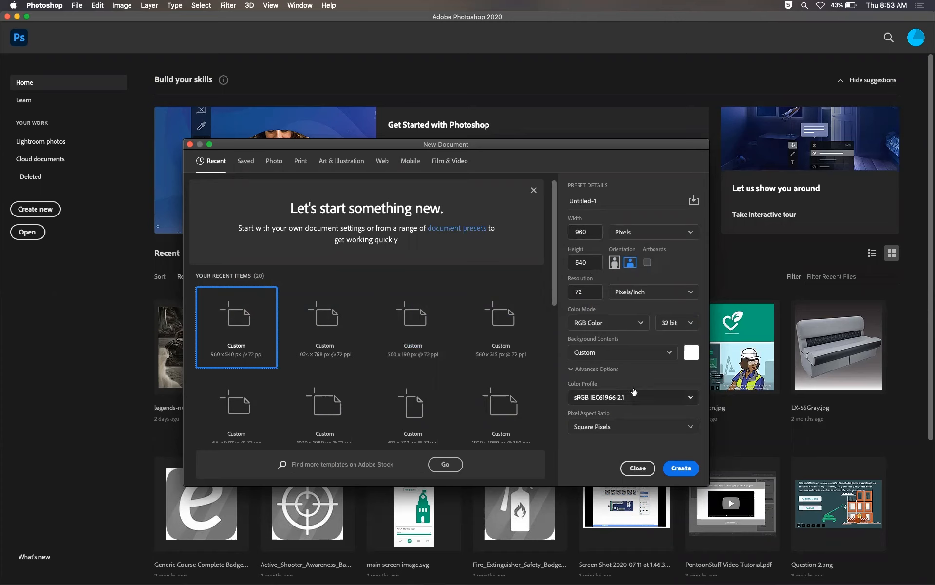
drag(591, 233, 558, 232)
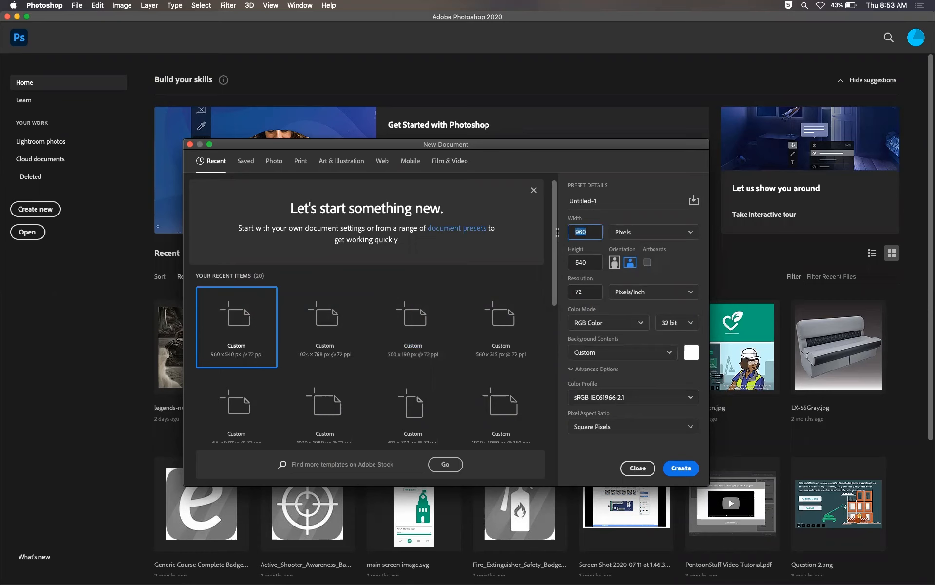
text(400)
key(Tab)
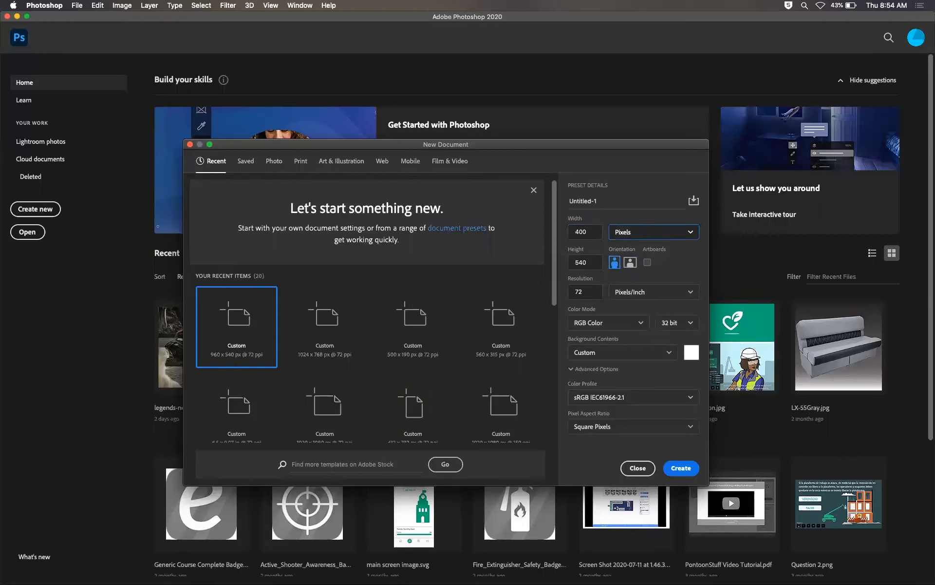
key(Tab)
text(400)
key(Tab)
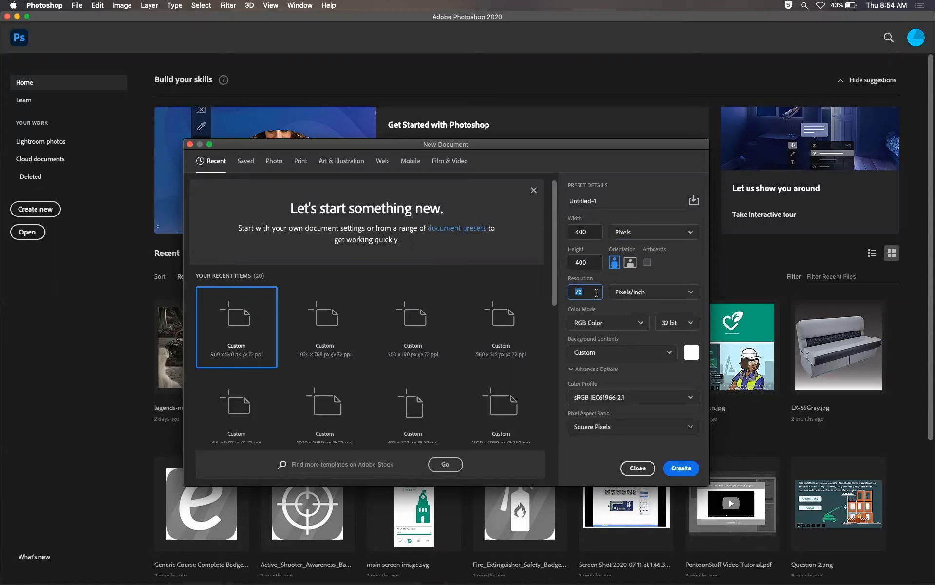
Step: Create the new 400 × 400 pixel document and select the Move tool
click(642, 322)
click(643, 321)
click(621, 324)
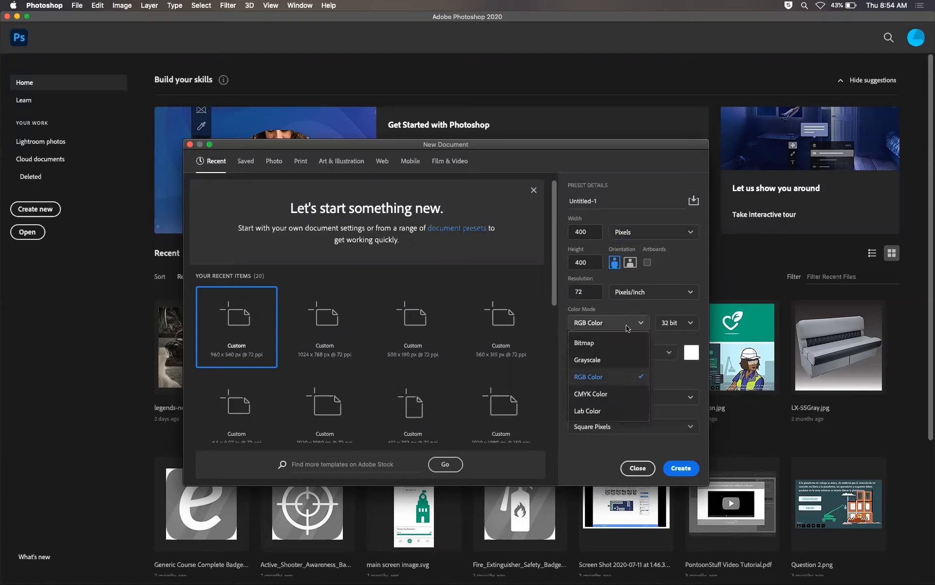
click(687, 306)
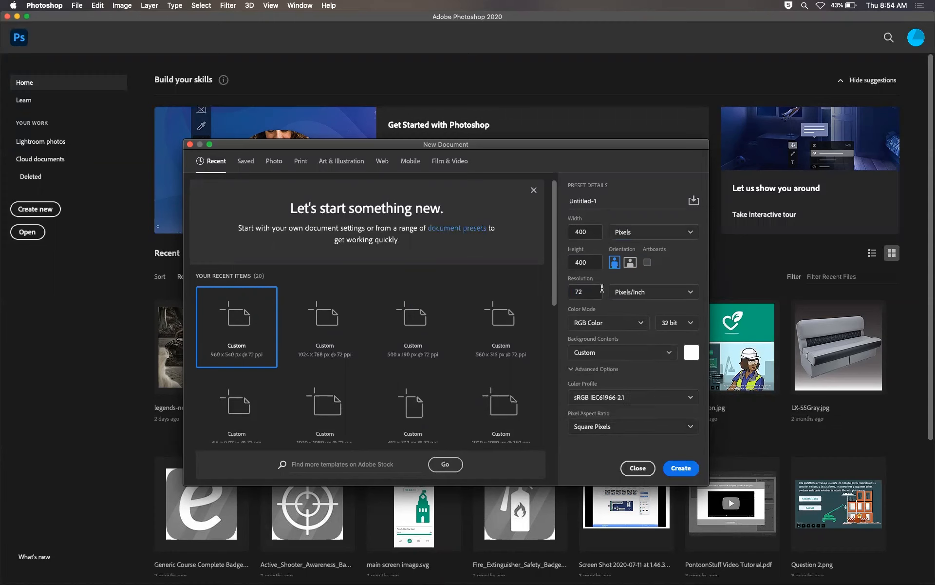
click(687, 469)
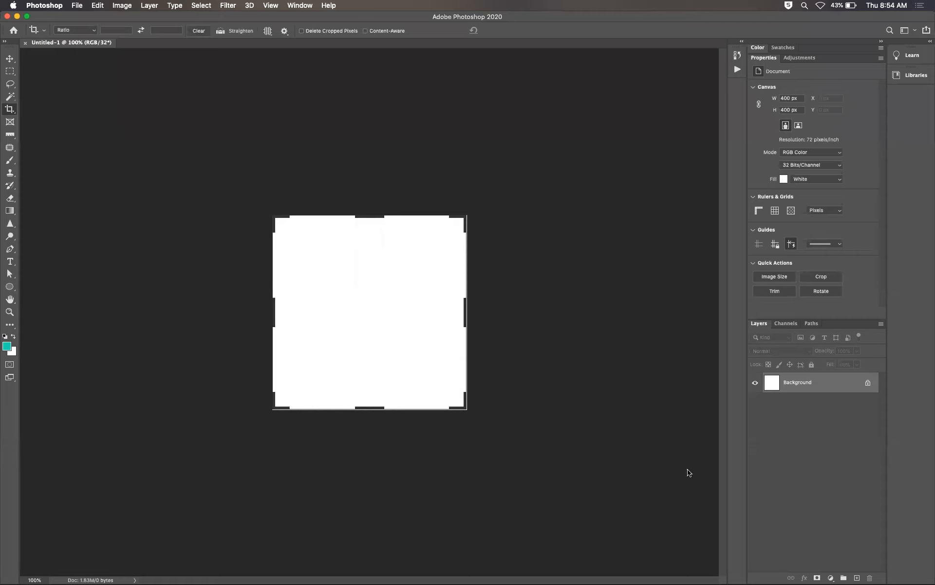
click(10, 59)
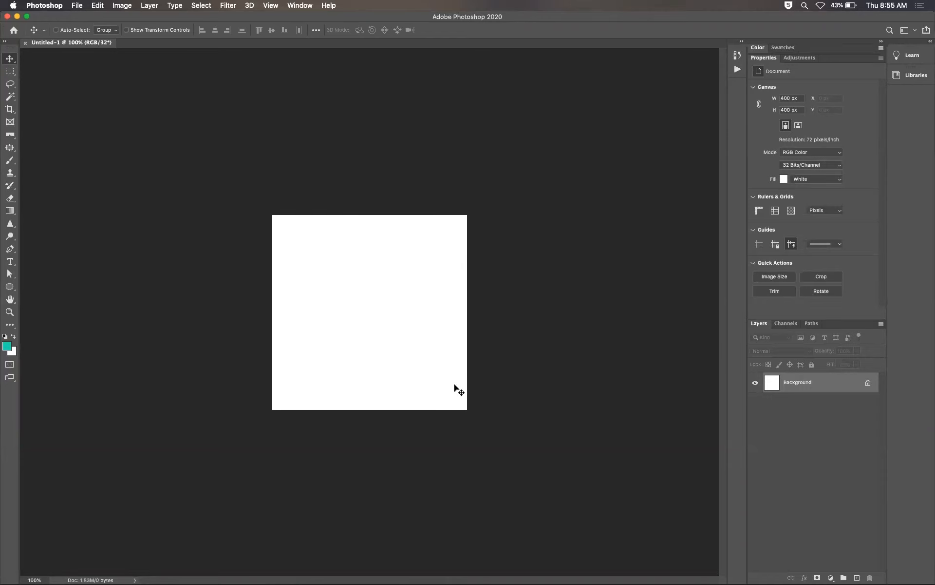
Step: Open the bunny photos from the Website/assets folder in Photoshop
mouse_move(351, 579)
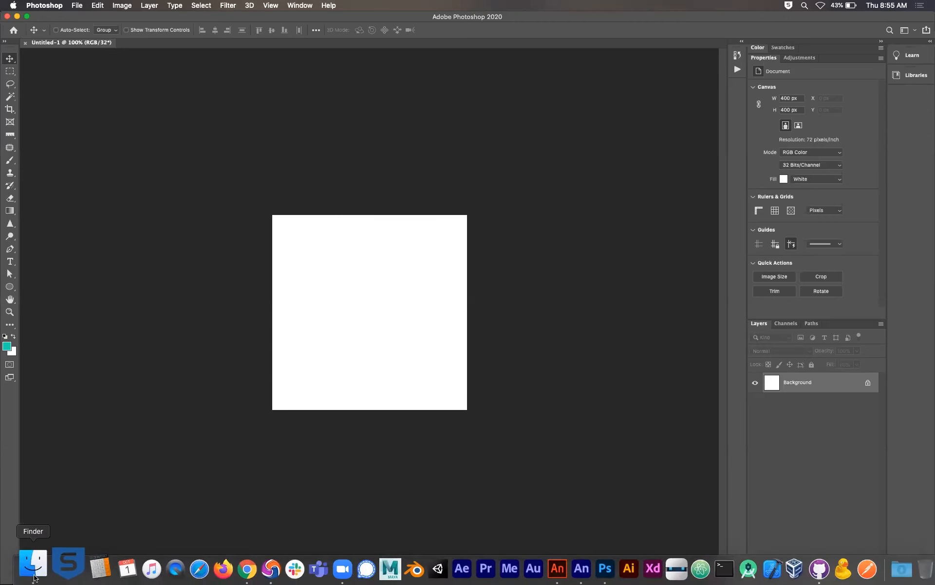
click(32, 560)
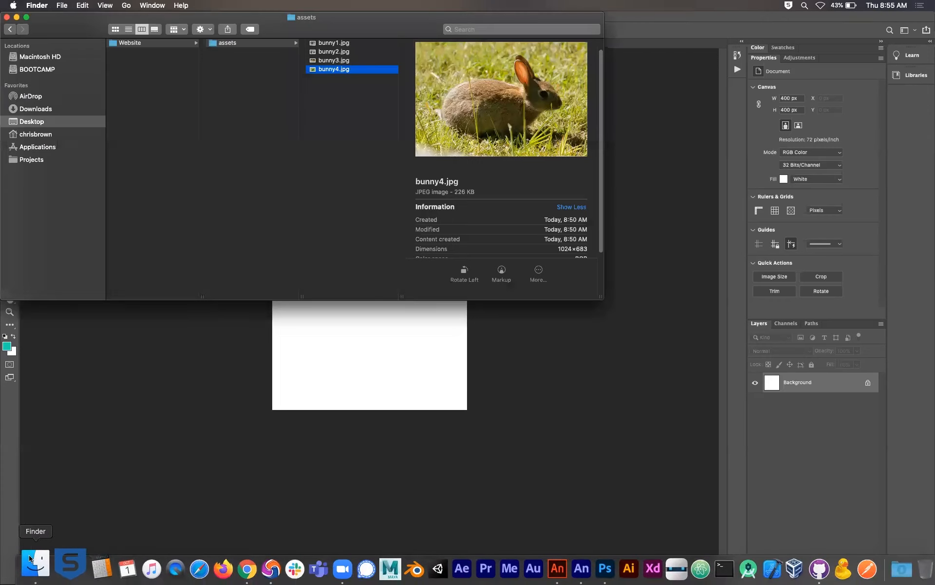
shift+click(329, 43)
drag(329, 46, 581, 569)
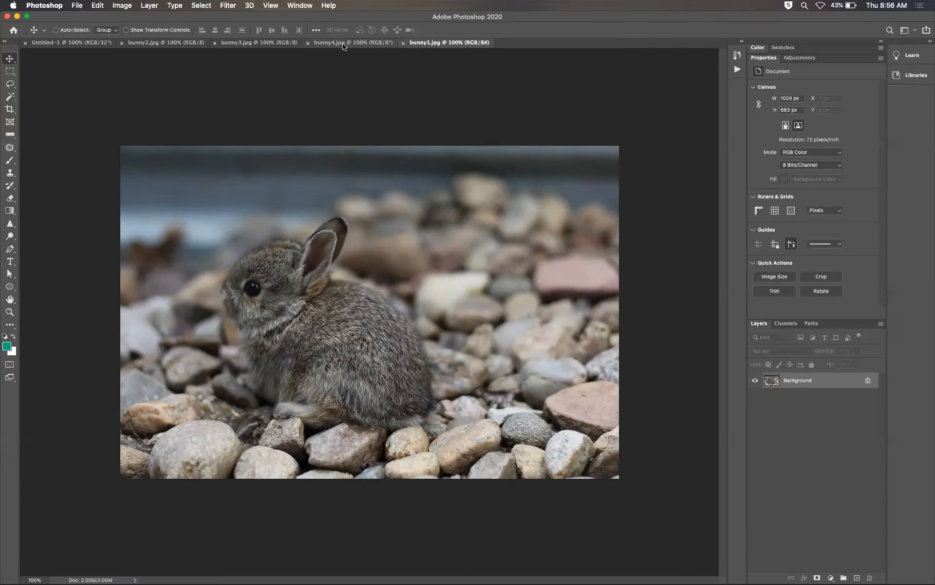
Step: Reorder the document tabs so bunny1.jpg to bunny4.jpg follow the untitled document in numerical order
click(344, 44)
click(258, 43)
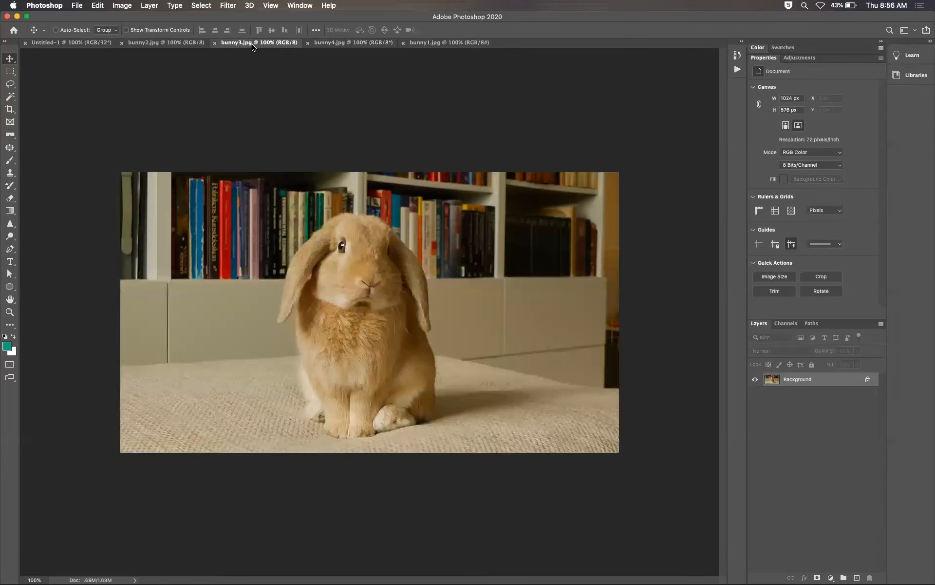
click(177, 43)
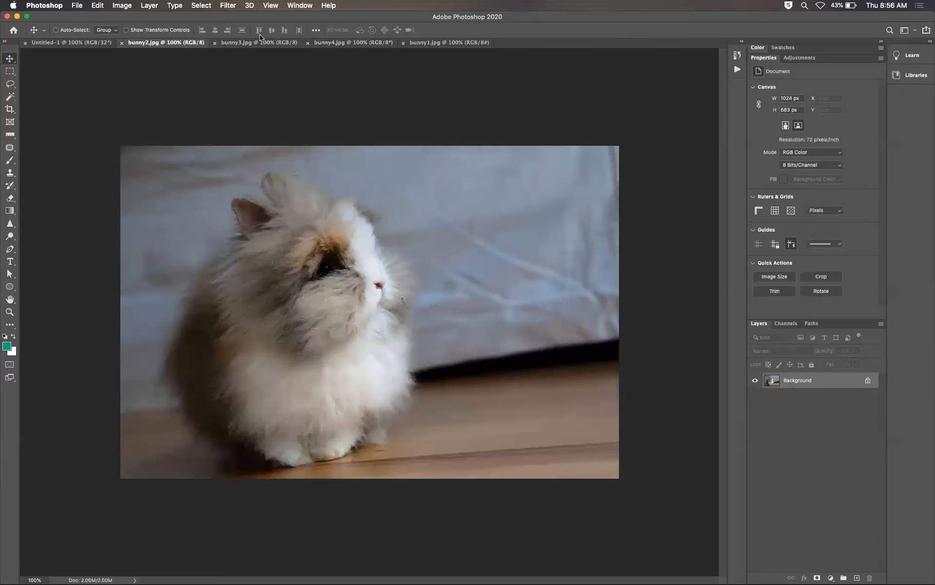
drag(449, 42, 137, 43)
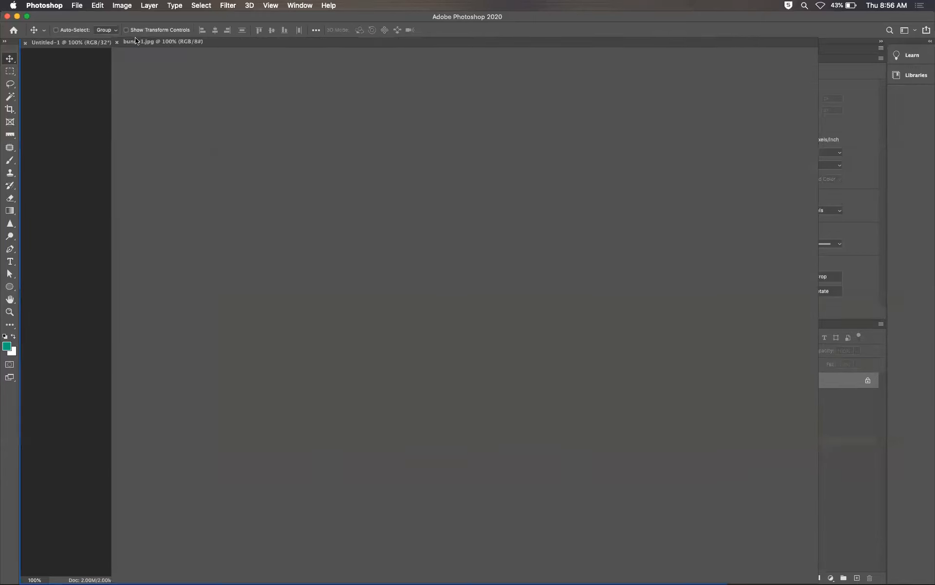
drag(463, 46, 175, 44)
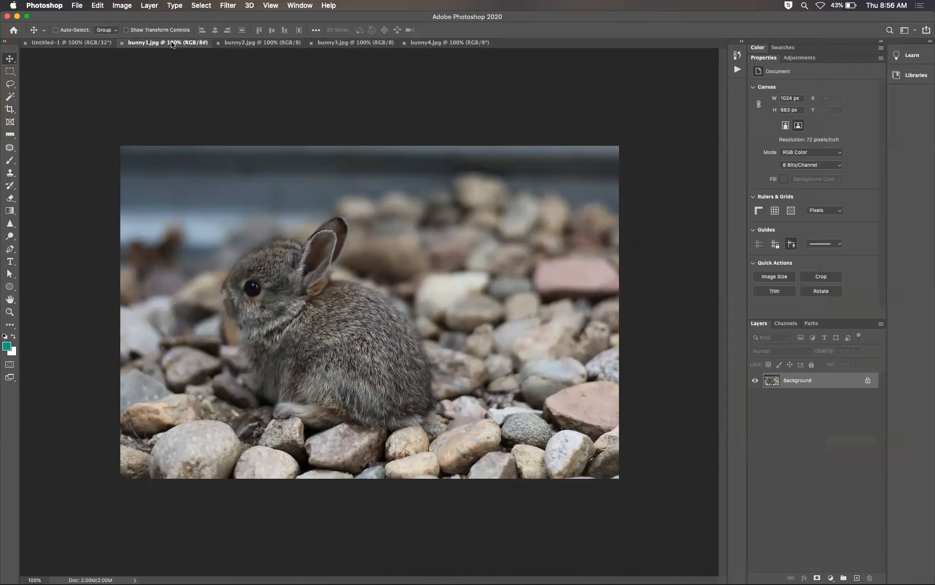
click(269, 44)
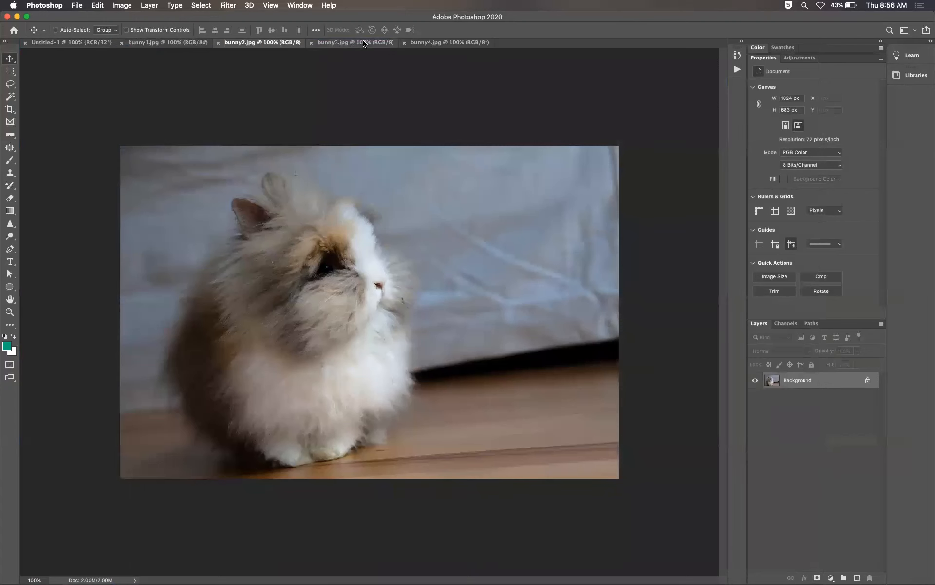
click(363, 44)
click(441, 44)
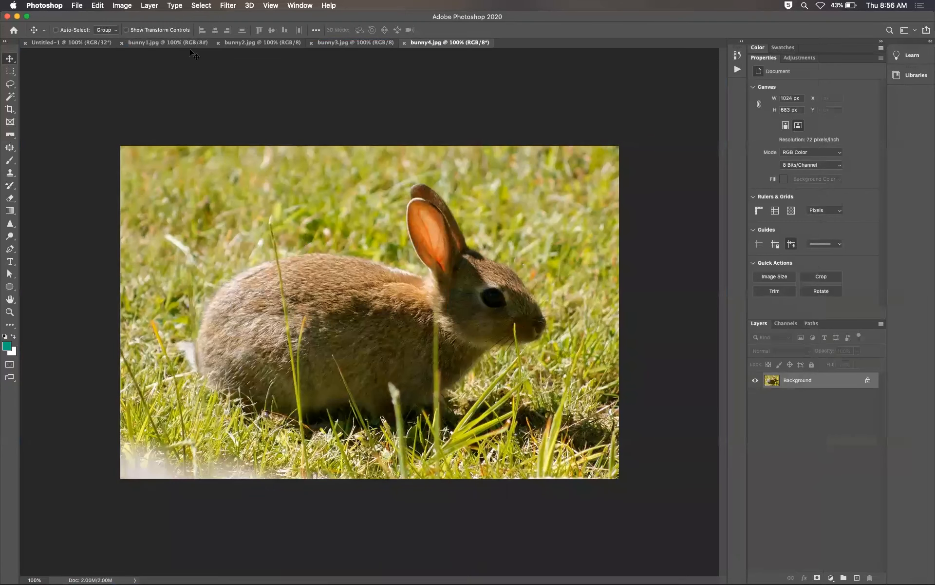
click(187, 44)
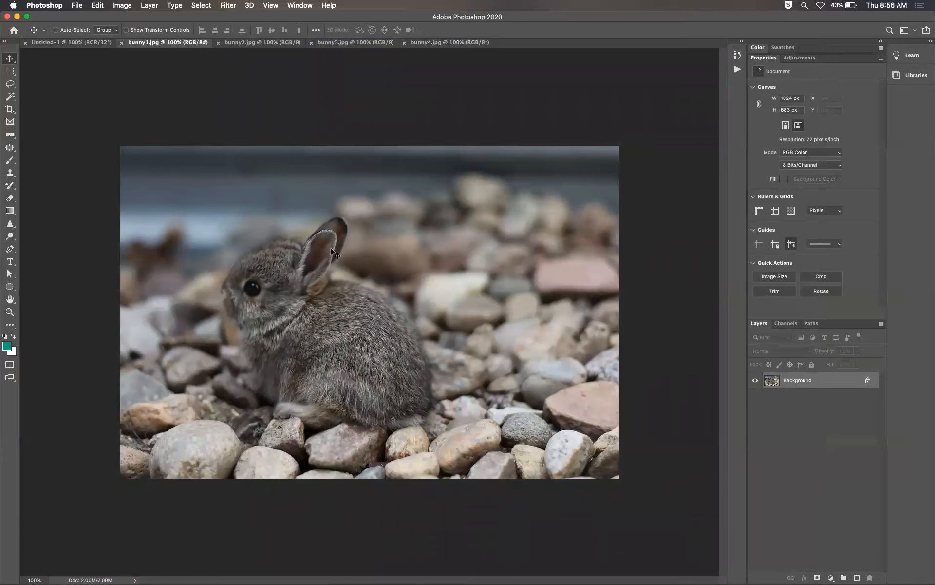
click(92, 43)
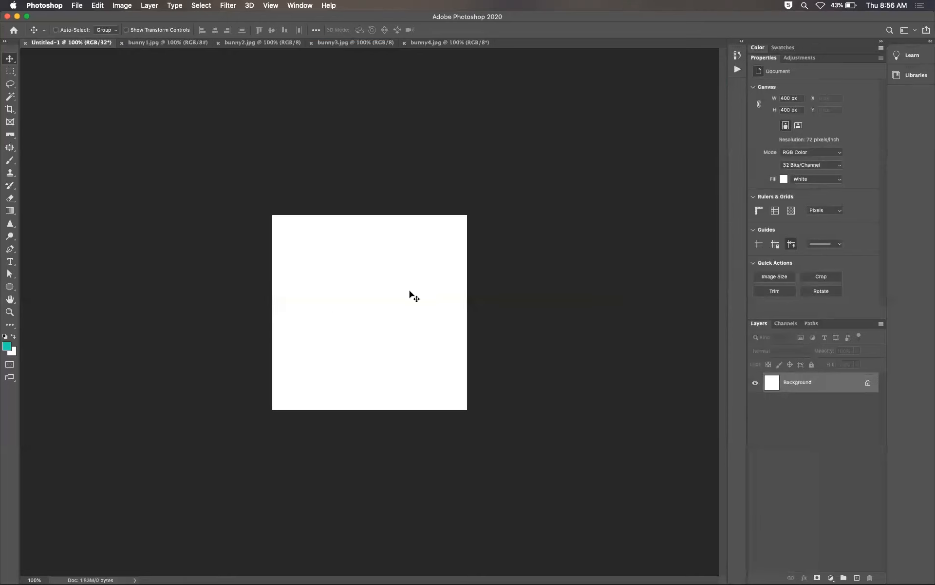
Step: Copy all of bunny1.jpg, paste it into the 400 × 400 document and name the new layer bunny1
click(177, 45)
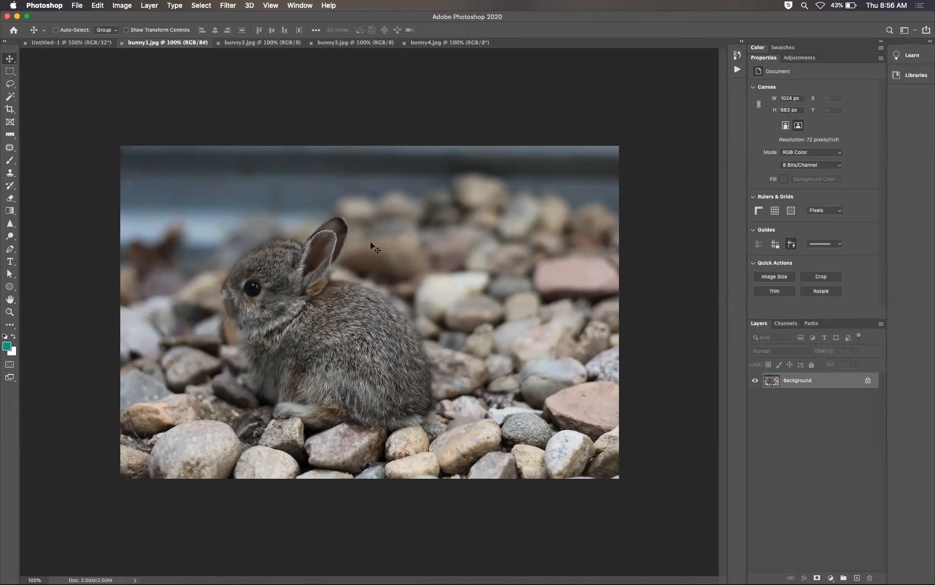
key(super+a)
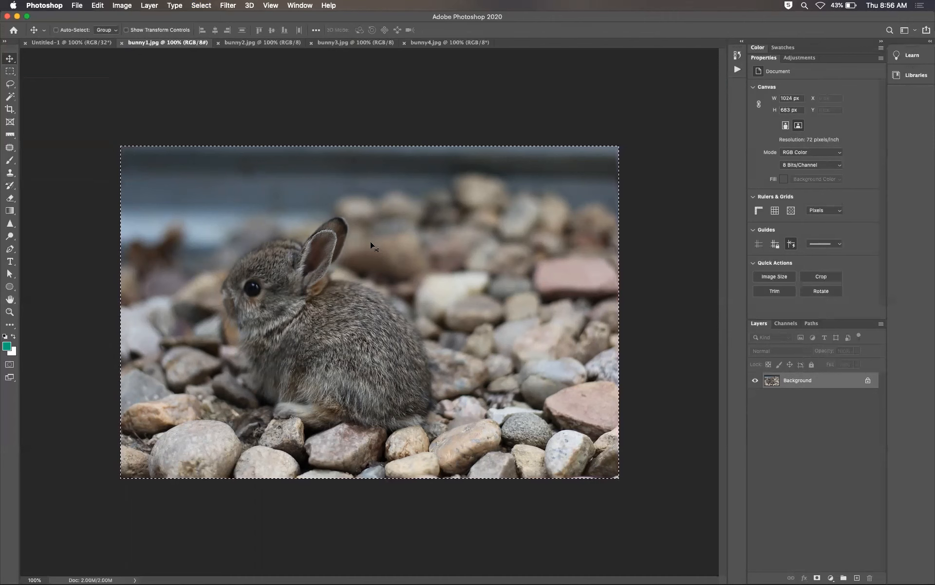
key(super+c)
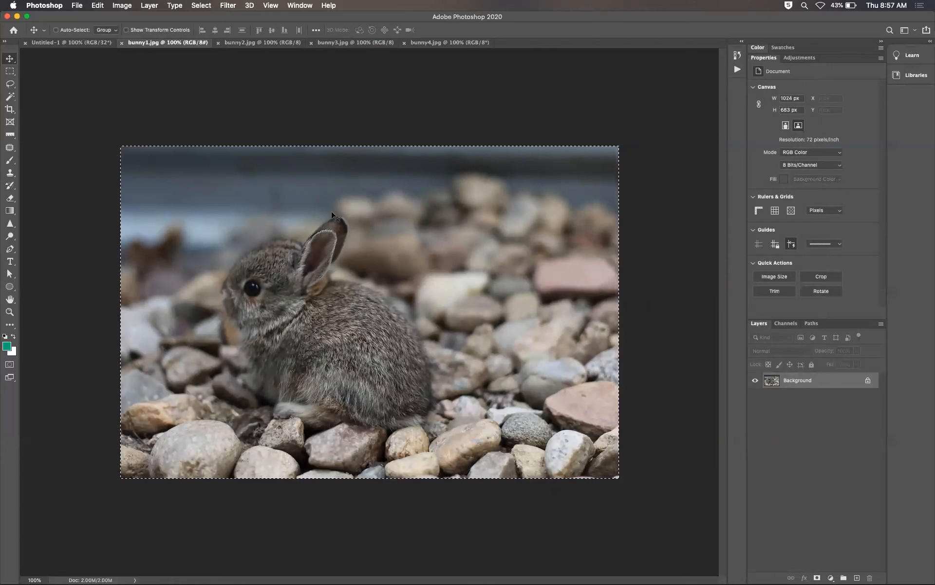
click(92, 43)
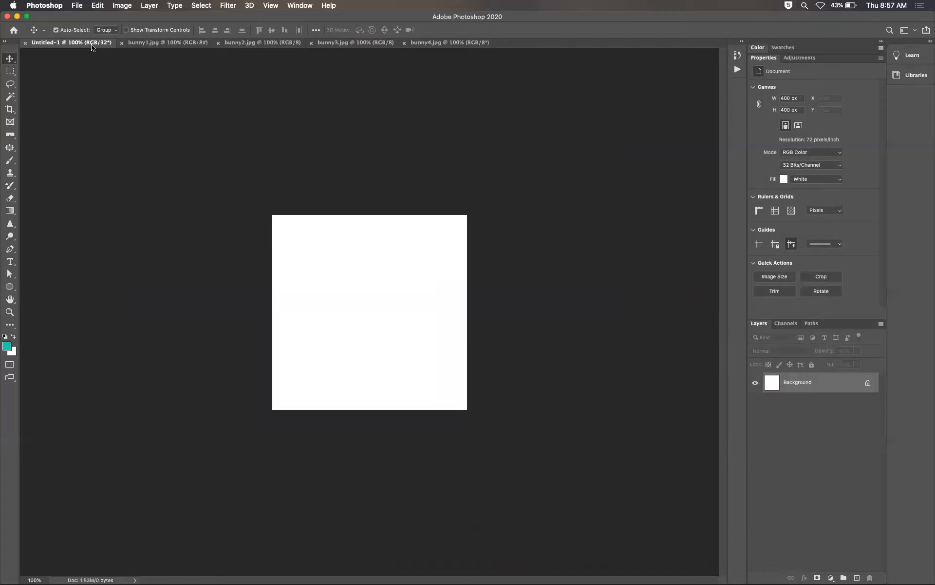
key(super+v)
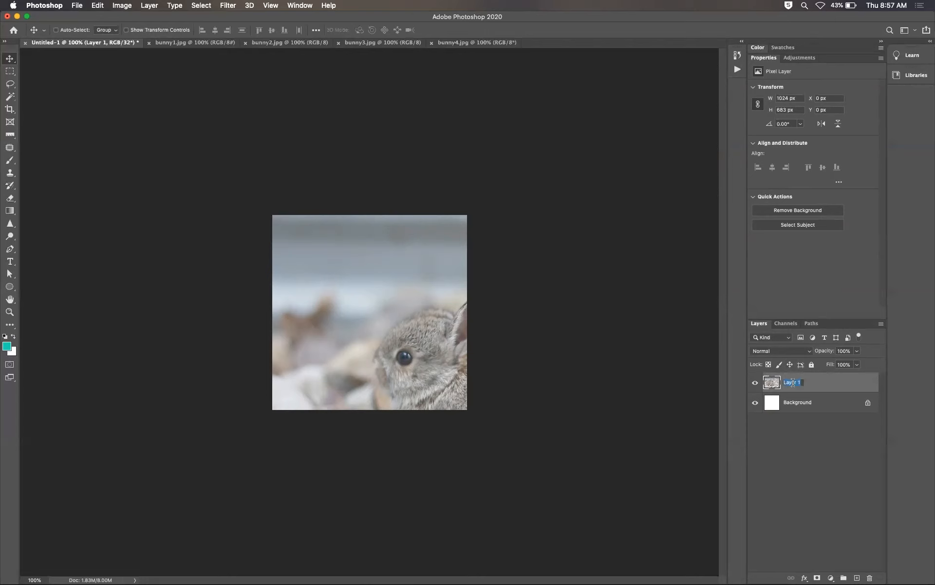
text(bunny1)
key(Return)
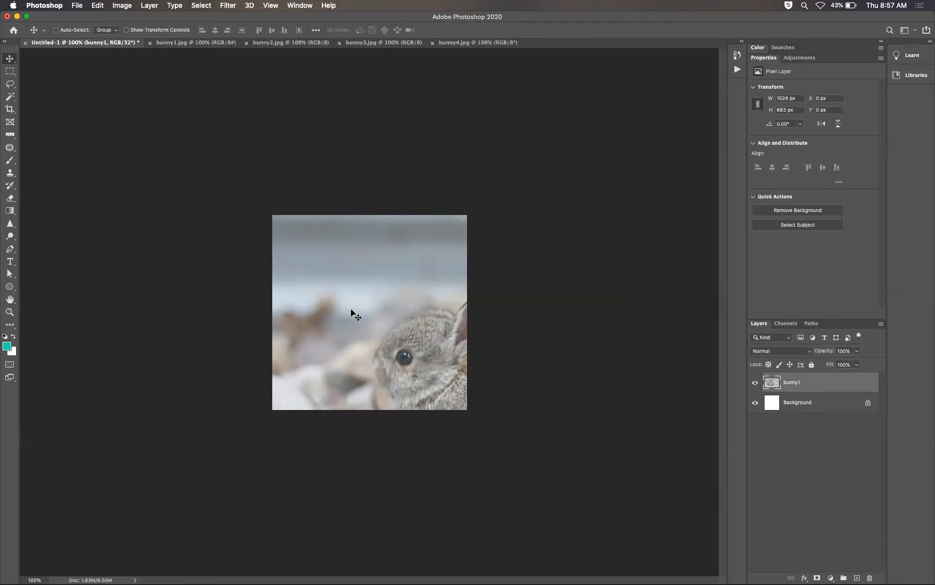
Step: Free-transform the bunny1 layer, scaling it down proportionally to about 59% so the photo fits the canvas
key(super+t)
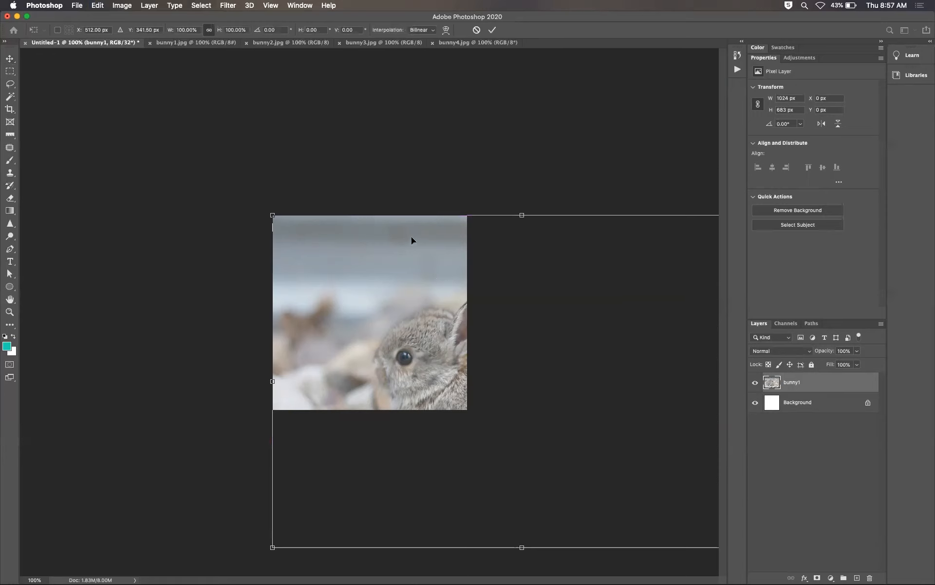
key(Return)
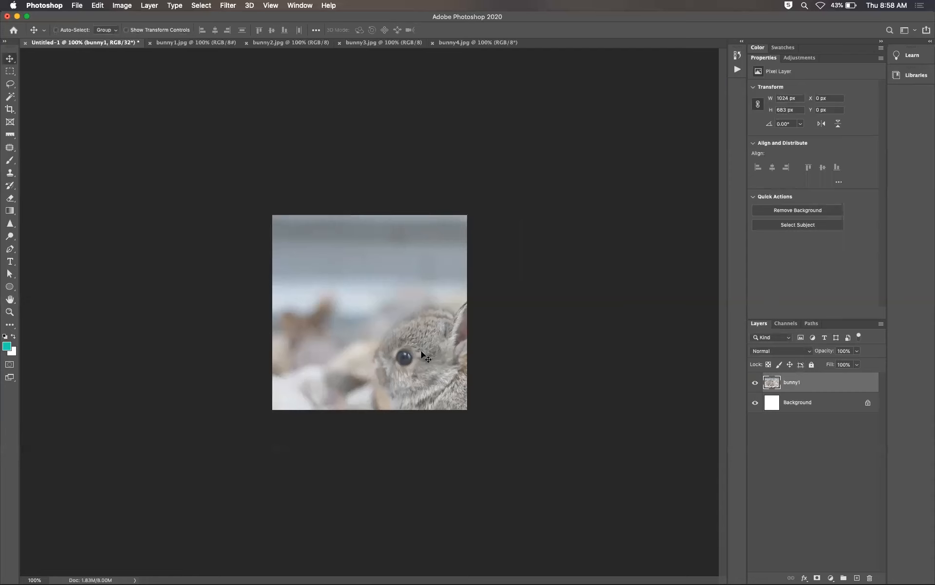
key(super+t)
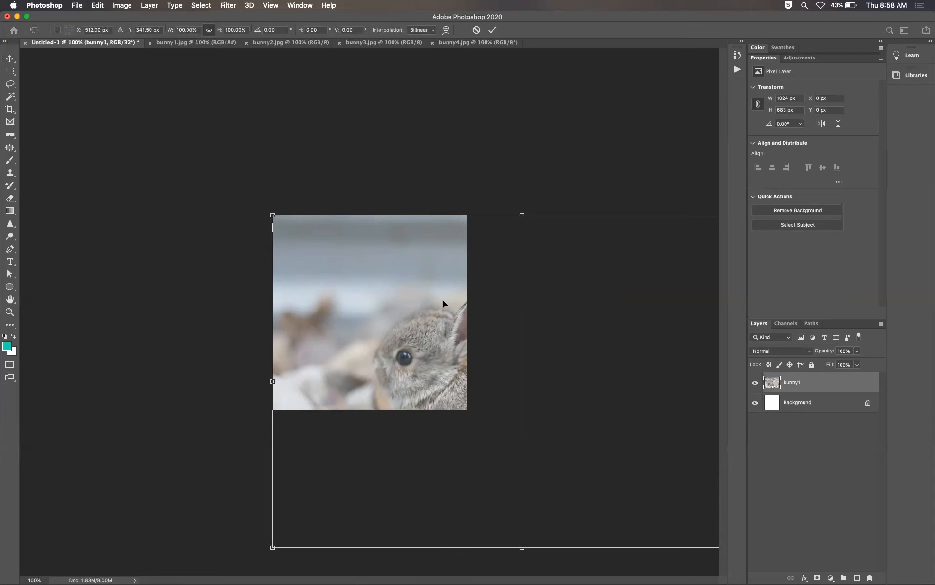
key(super+minus)
key(super+minus)
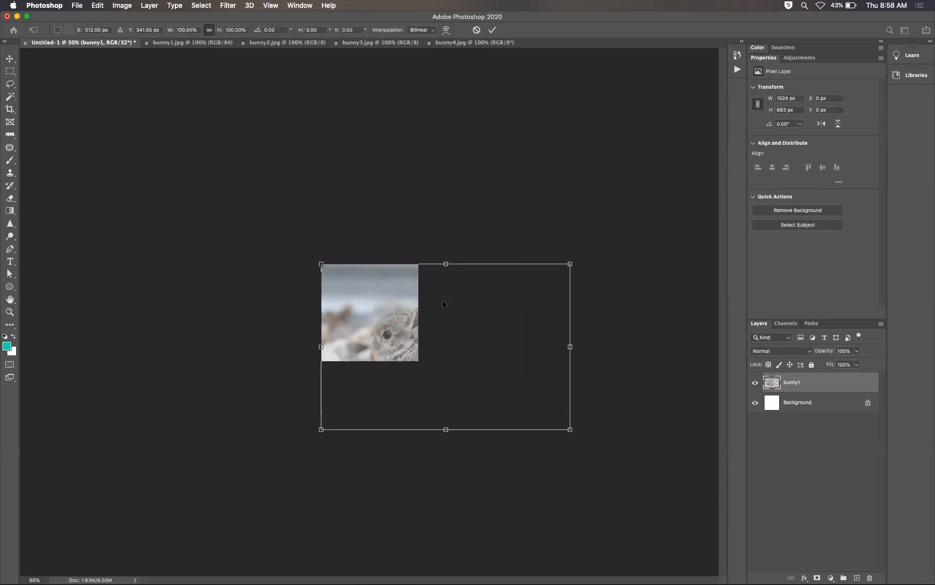
key(super+plus)
key(super+plus)
key(super+plus)
key(super+plus)
key(super+minus)
key(super+minus)
key(super+minus)
key(super+minus)
key(super+minus)
key(super+minus)
key(super+plus)
key(super+plus)
key(super+plus)
key(super+plus)
key(super+plus)
key(super+plus)
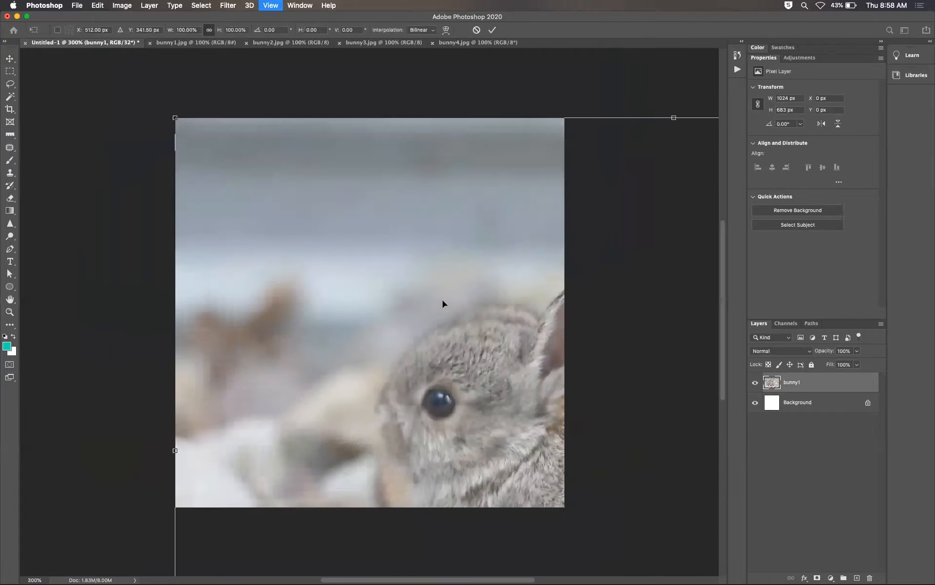
key(super+minus)
key(super+minus)
scroll(443, 300, up, 5)
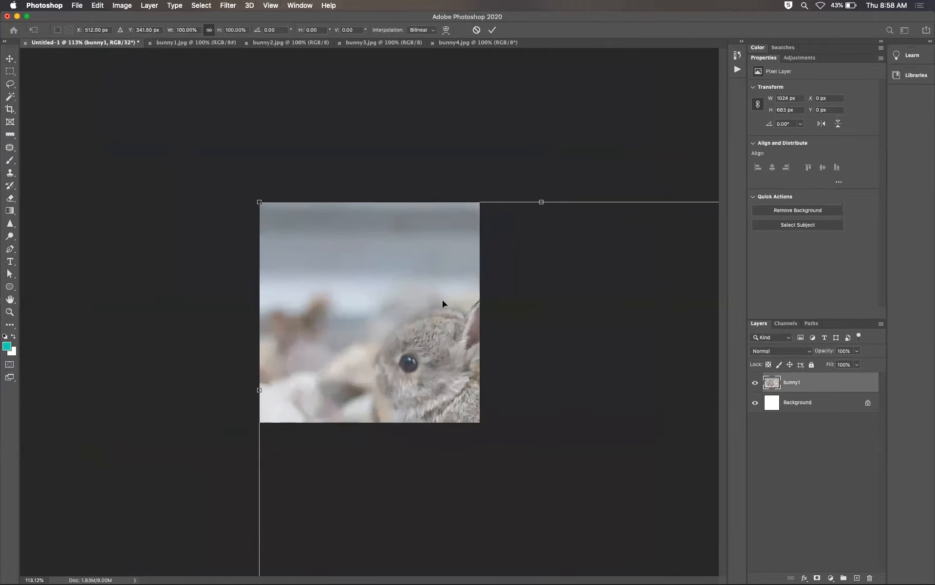
scroll(442, 300, down, 2)
scroll(443, 301, down, 3)
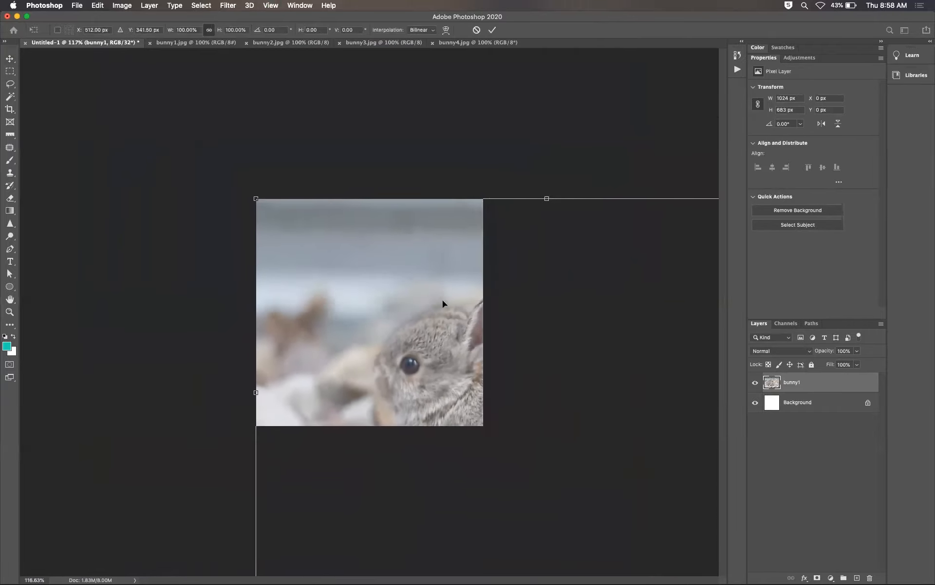
scroll(443, 303, down, 3)
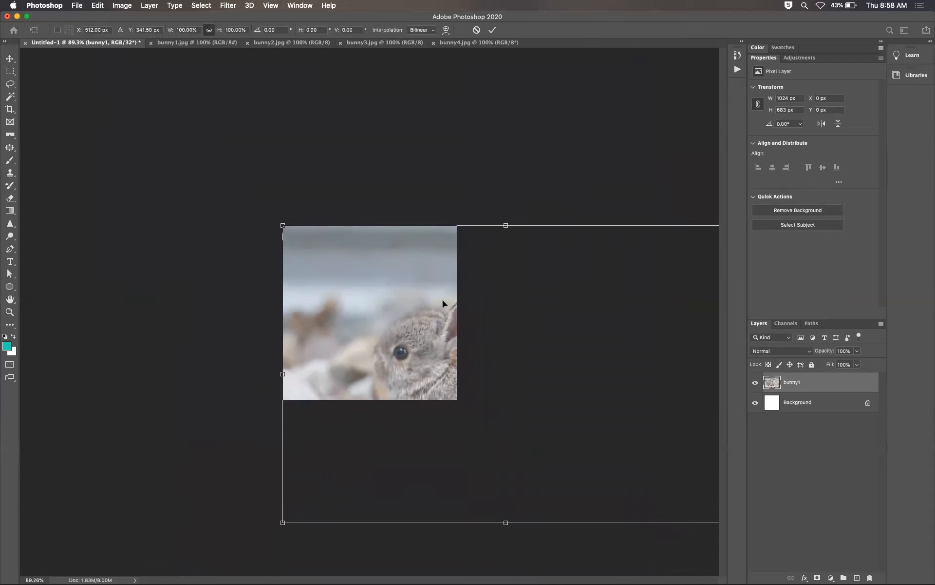
scroll(443, 303, down, 1)
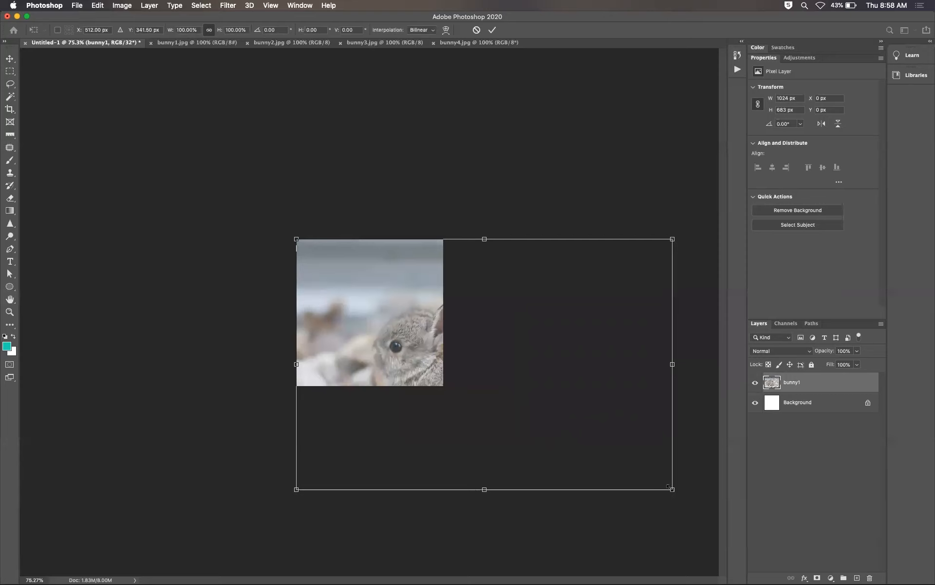
drag(668, 486, 507, 397)
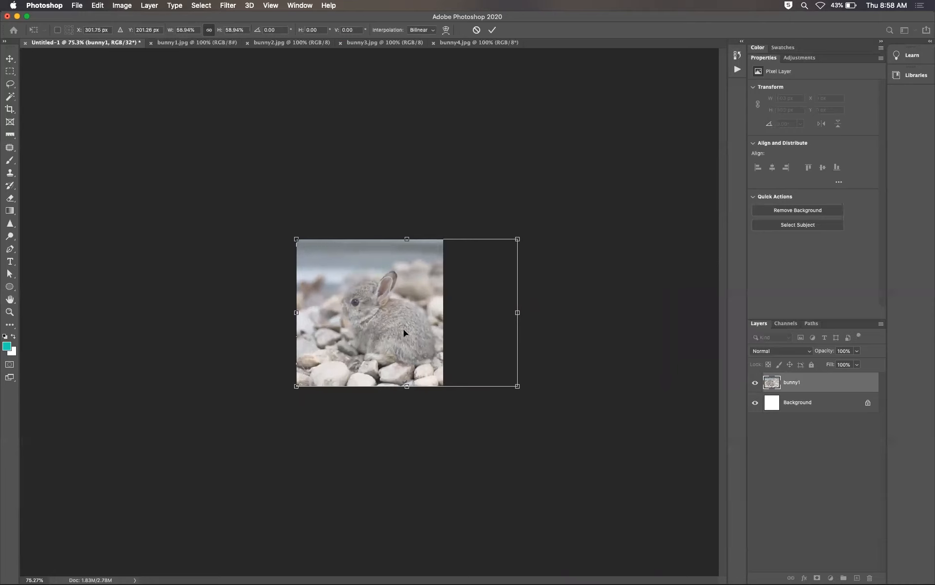
Step: Nudge the scaled bunny1 layer left to frame the bunny and apply the transformation
key(shift+Left)
key(shift+Left)
key(shift+Left)
key(shift+Left)
key(shift+Left)
key(Right)
key(Right)
key(Right)
key(Right)
key(Right)
key(Right)
key(Right)
key(Right)
key(Right)
key(Right)
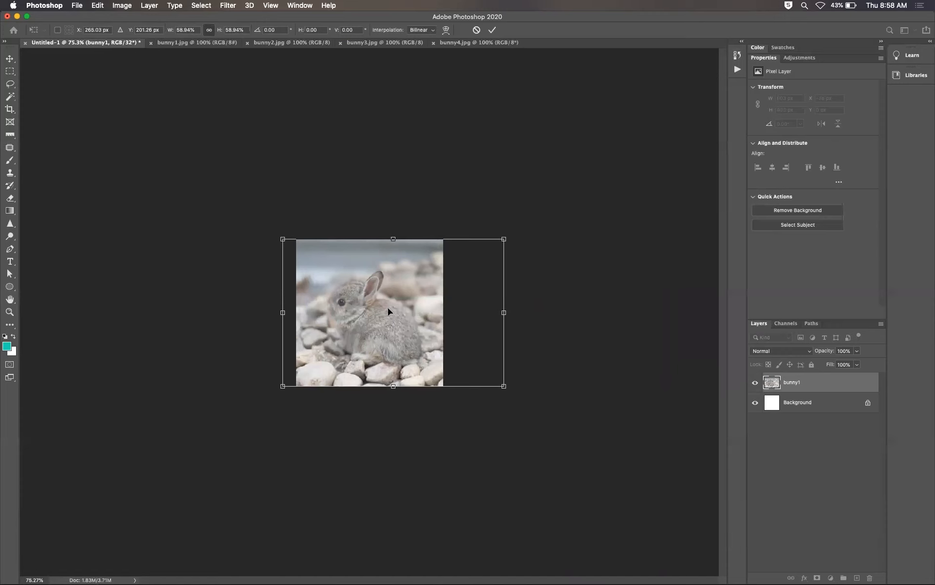
key(Return)
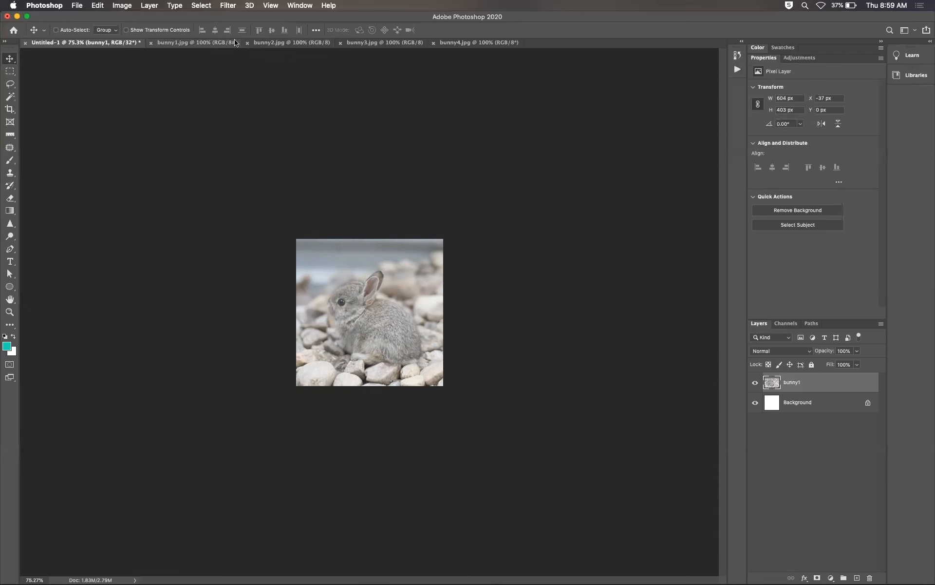
Step: Close bunny1.jpg, then copy all of bunny2.jpg and paste it into the untitled document
click(157, 45)
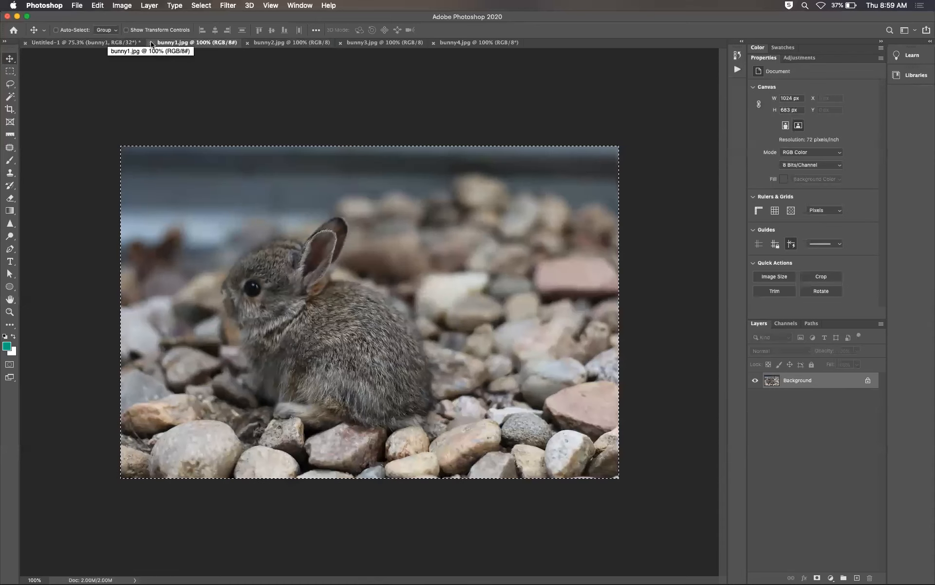
click(151, 43)
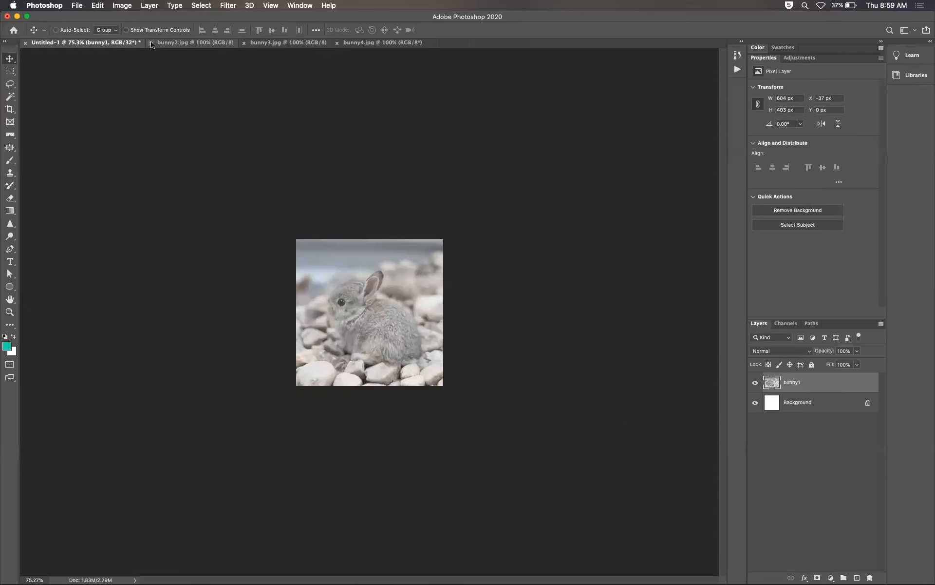
click(196, 44)
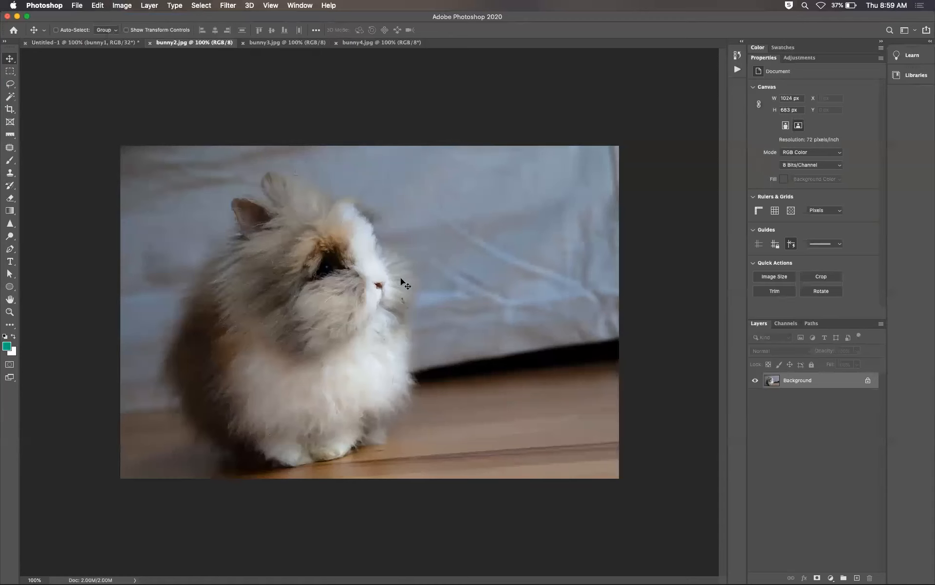
key(super+a)
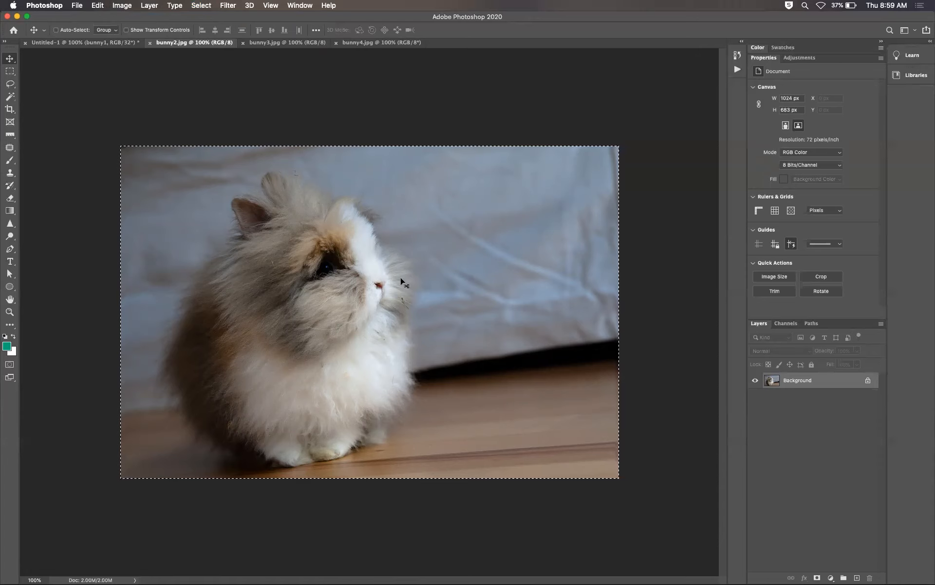
key(super+c)
click(111, 42)
key(super+v)
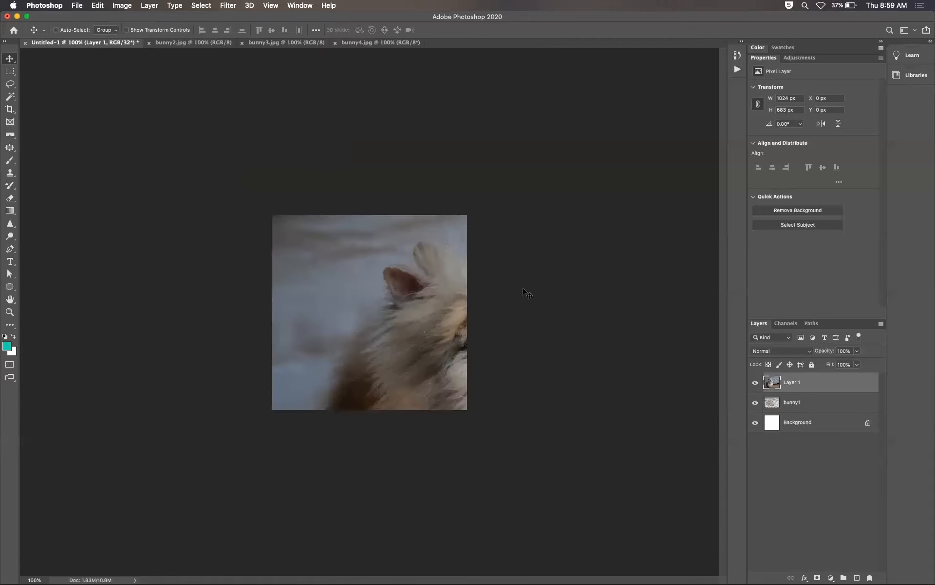
key(super)
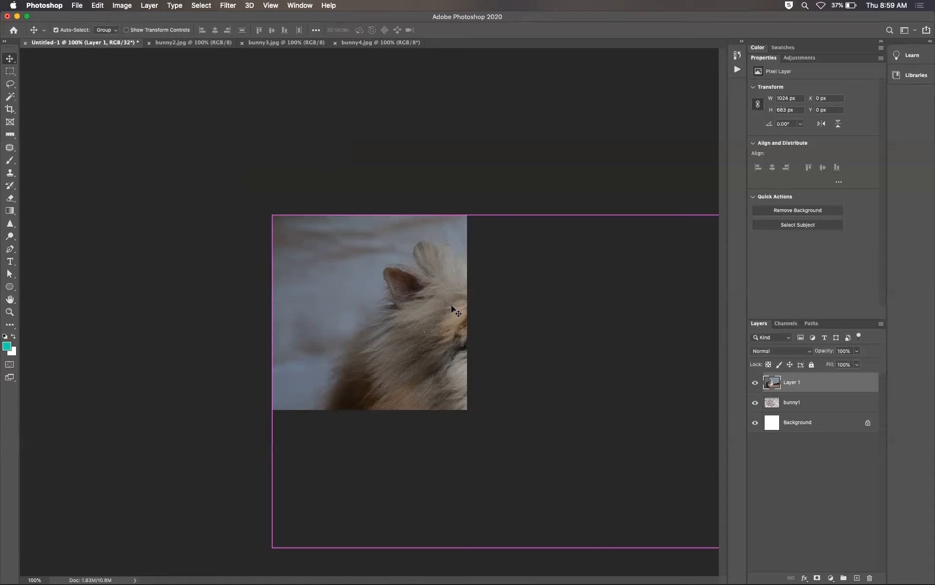
Step: Free-transform the pasted bunny2 layer, scaling it down proportionally to about 59% to fit the canvas
key(super+t)
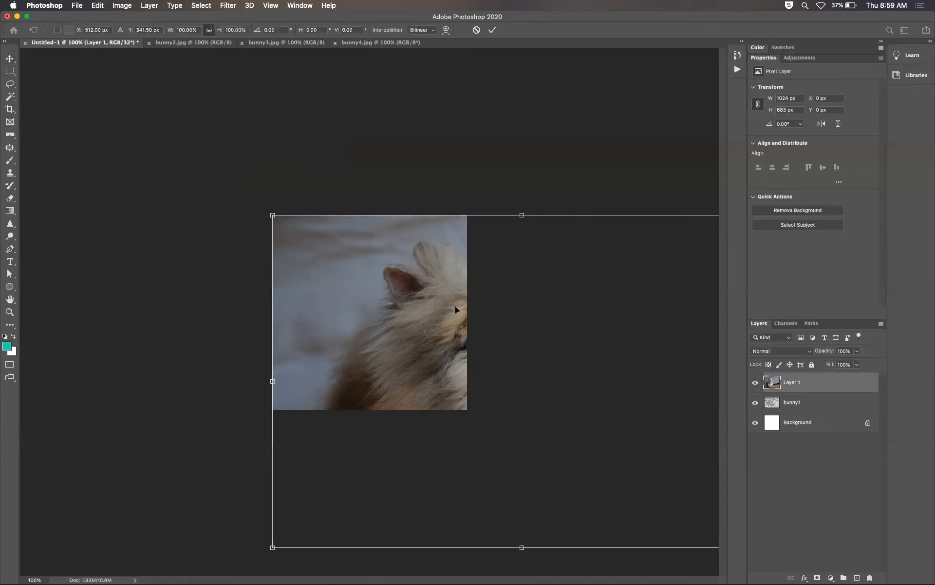
key(super+minus)
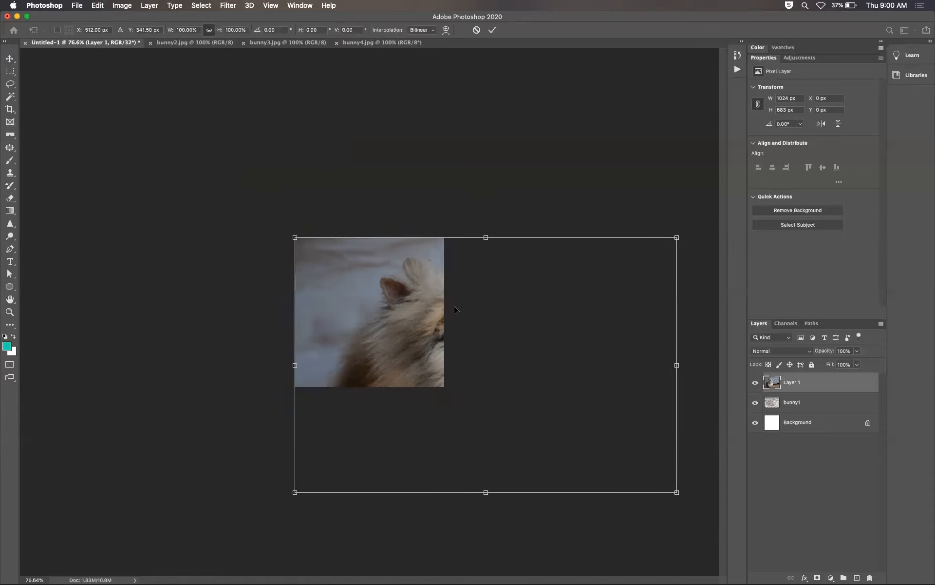
drag(656, 488, 489, 432)
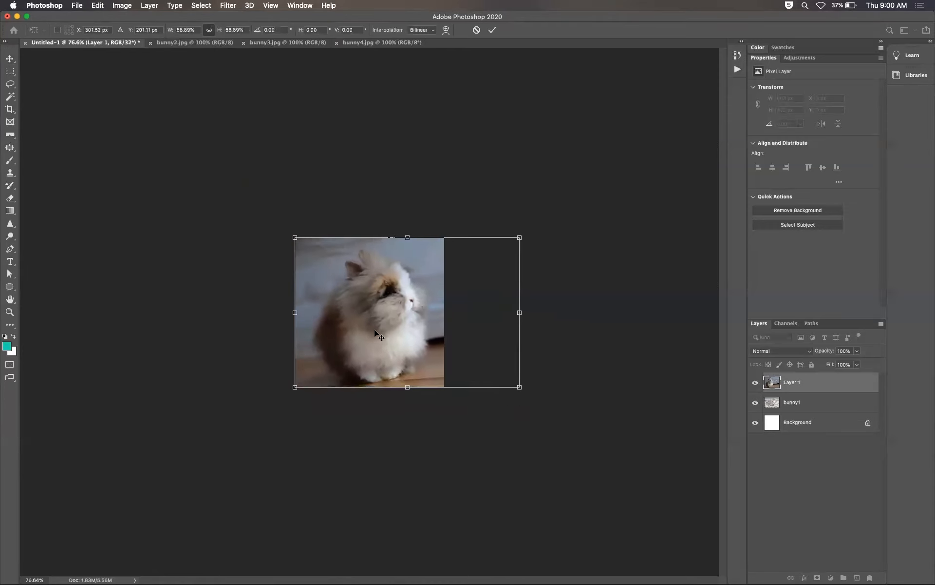
key(Return)
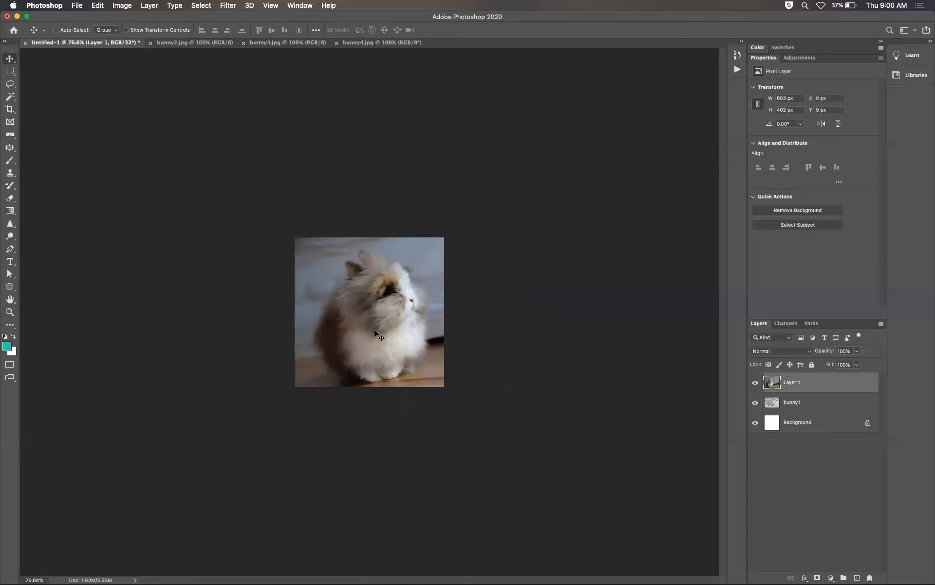
Step: Close bunny2.jpg and name the new layer bunny2
click(185, 43)
click(151, 43)
double_click(792, 384)
text(bunny2)
key(Return)
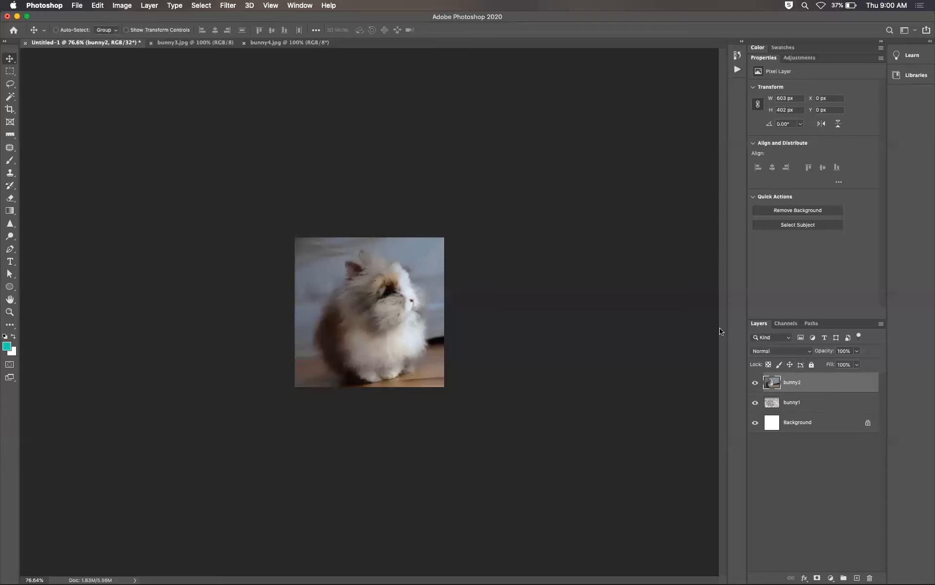
Step: Copy bunny3.jpg, paste it into the untitled document and name the new layer bunny3
click(185, 43)
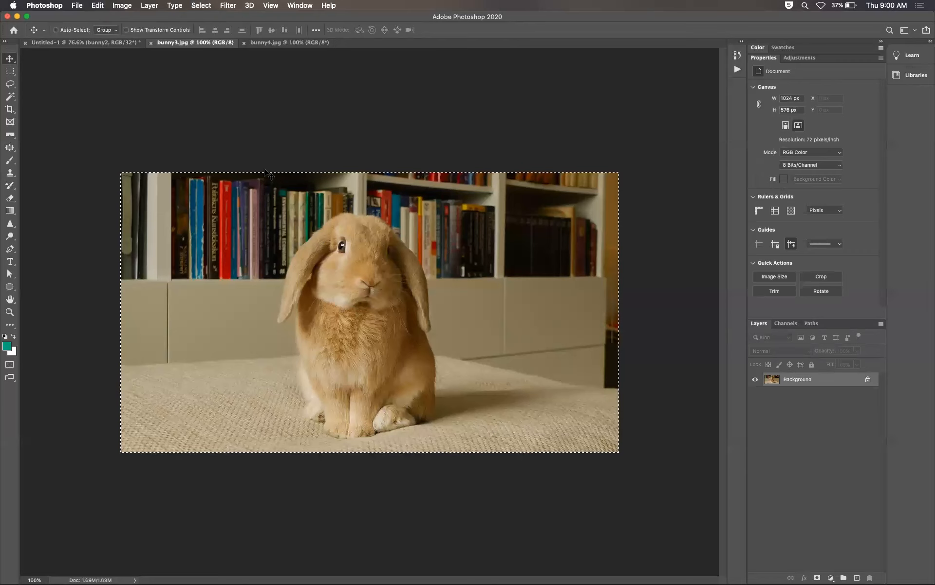
click(120, 44)
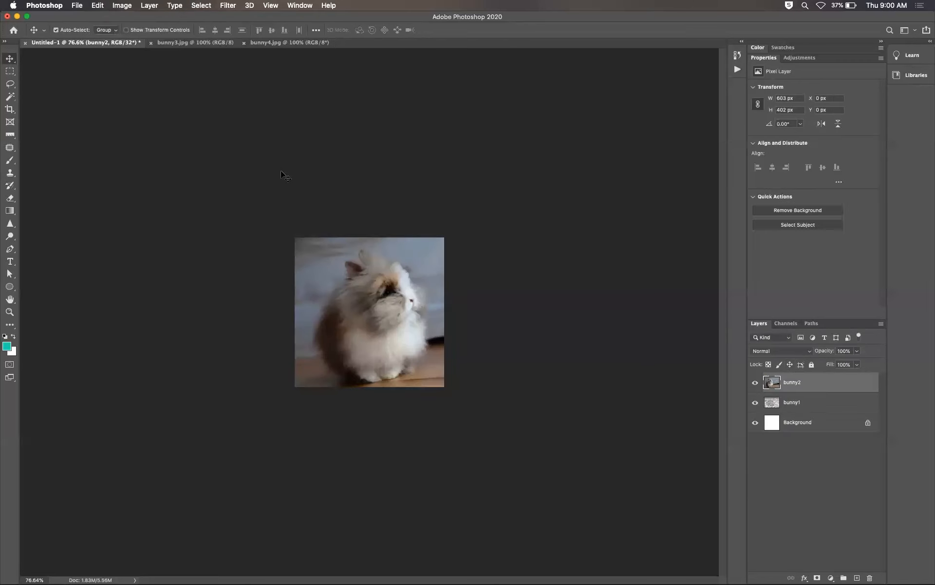
key(super+1)
key(super+v)
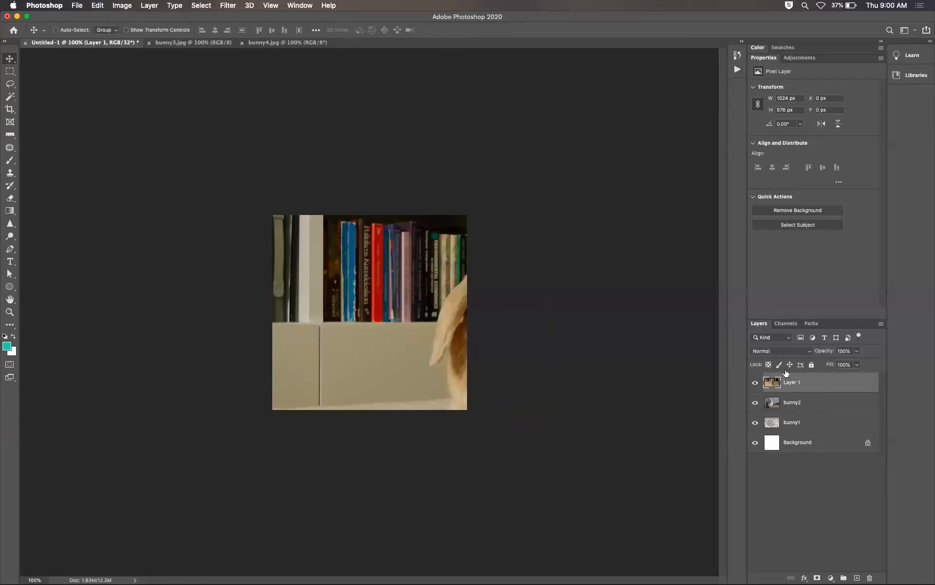
text(bunny3)
key(Return)
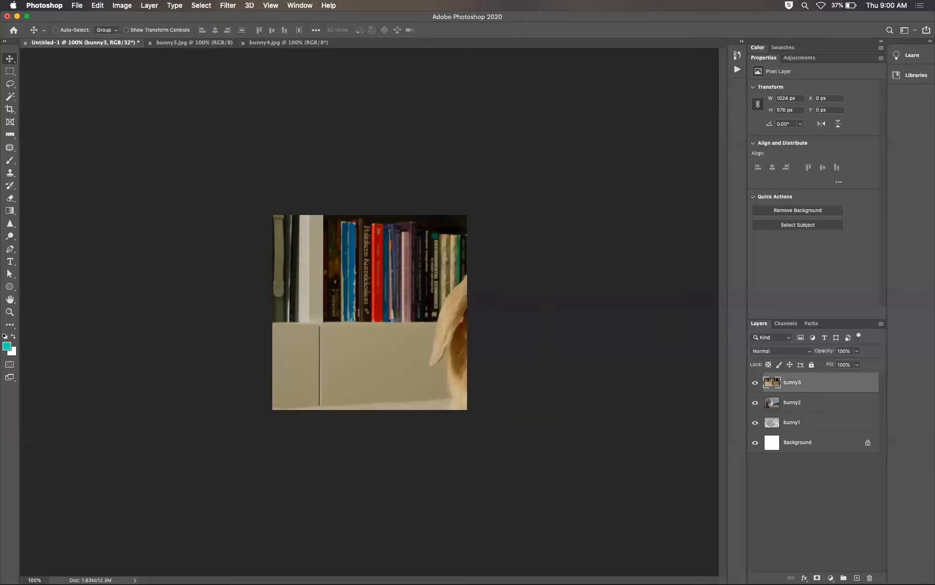
Step: Free-transform the bunny3 layer, scaling it to about 70% and shifting it left to center the bunny
key(super+t)
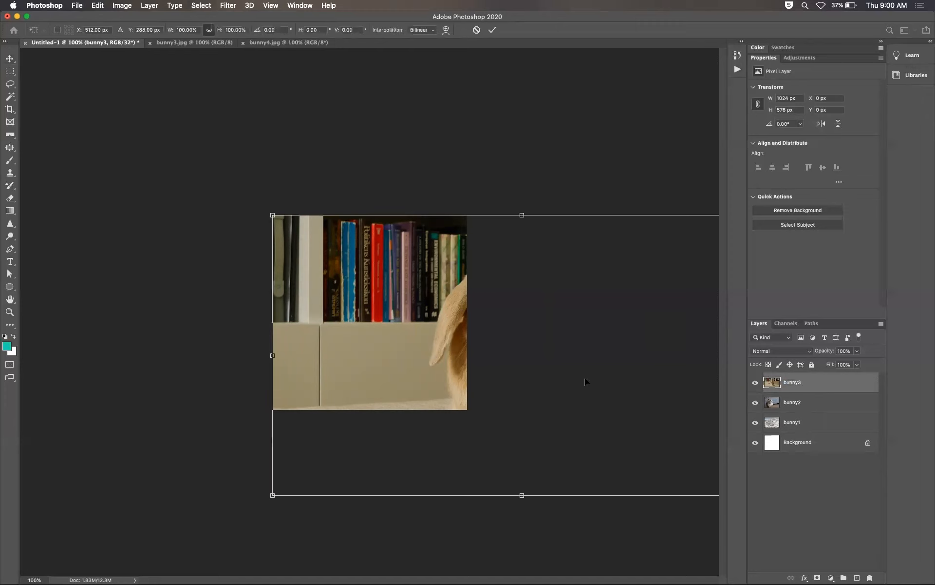
scroll(585, 379, down, 3)
drag(663, 442, 541, 402)
drag(400, 320, 352, 321)
key(Return)
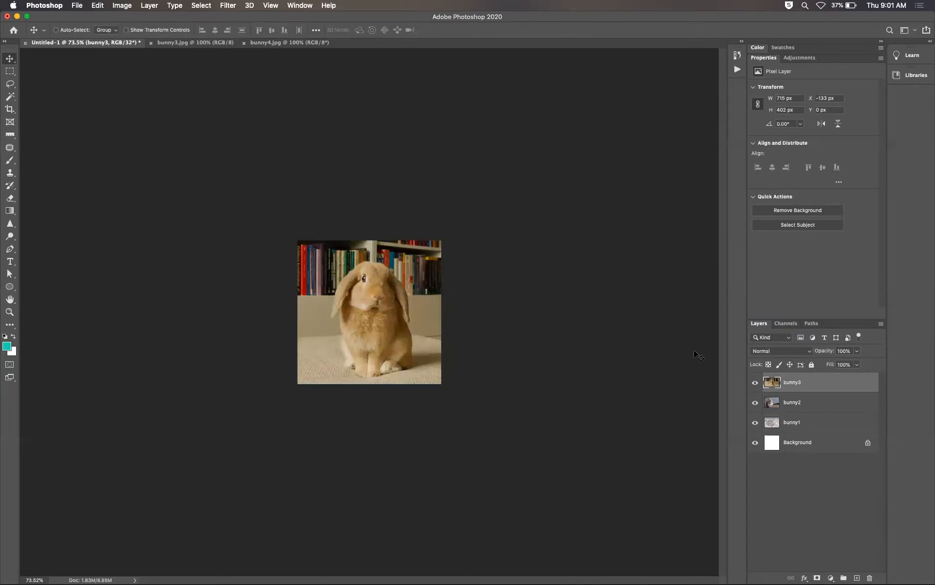
Step: Close bunny3.jpg, then copy all of bunny4.jpg and paste it into the untitled document
click(151, 42)
click(183, 43)
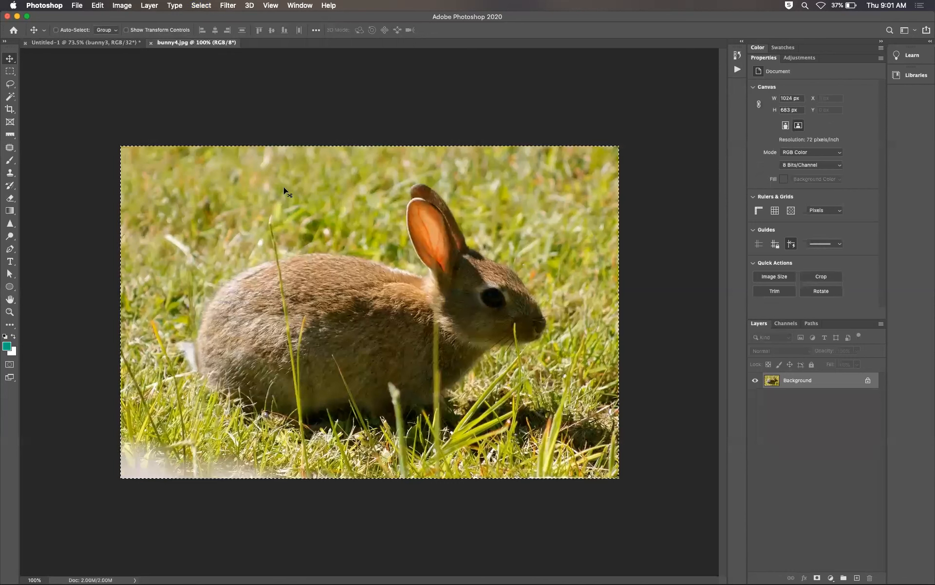
key(super+a)
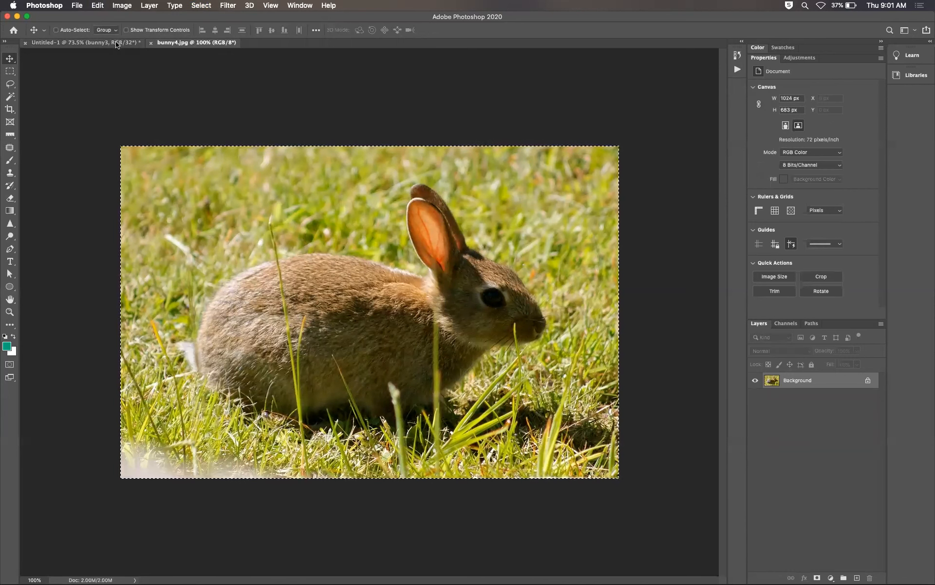
click(117, 44)
key(super+v)
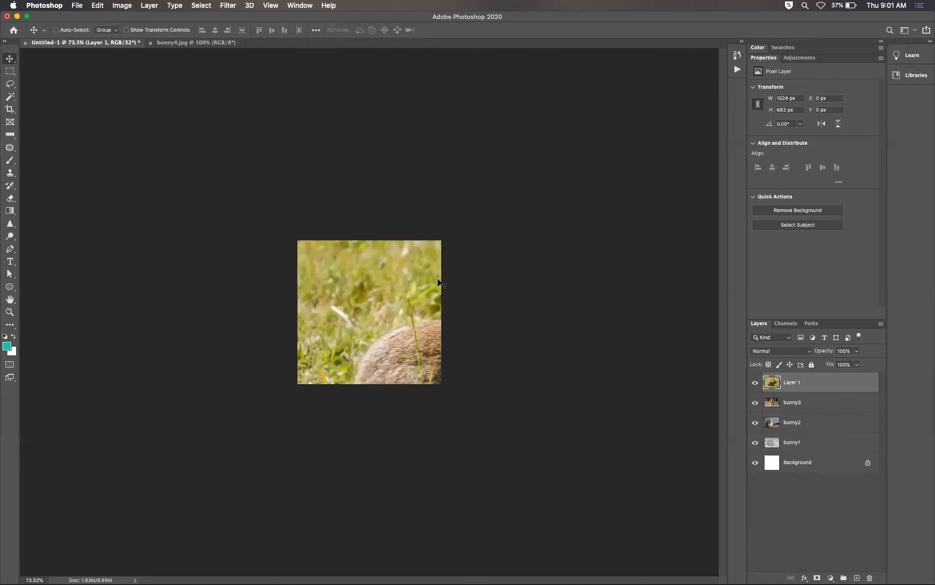
Step: Free-transform the pasted layer, scaling it to about 59% and moving it left to frame the rabbit
key(super+t)
drag(663, 483, 505, 402)
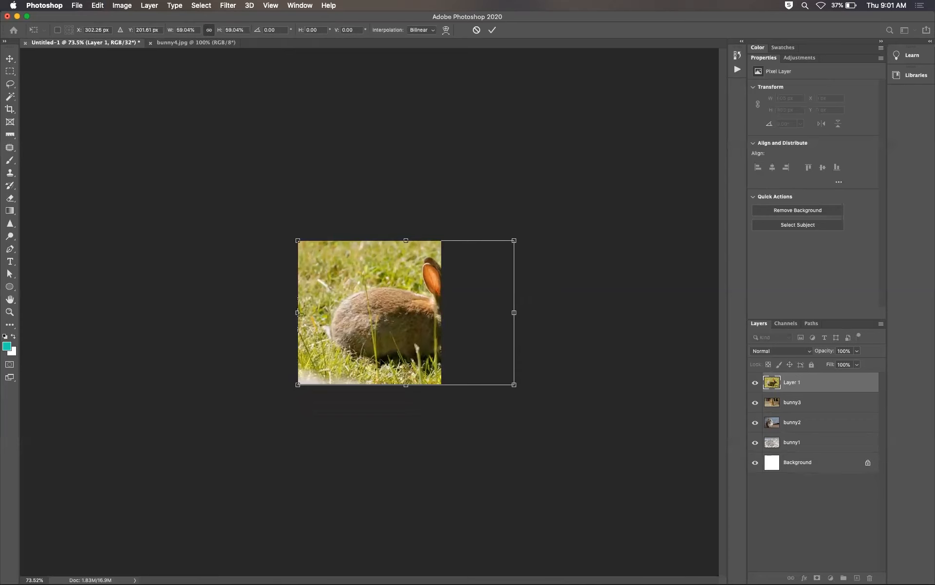
drag(399, 335, 359, 337)
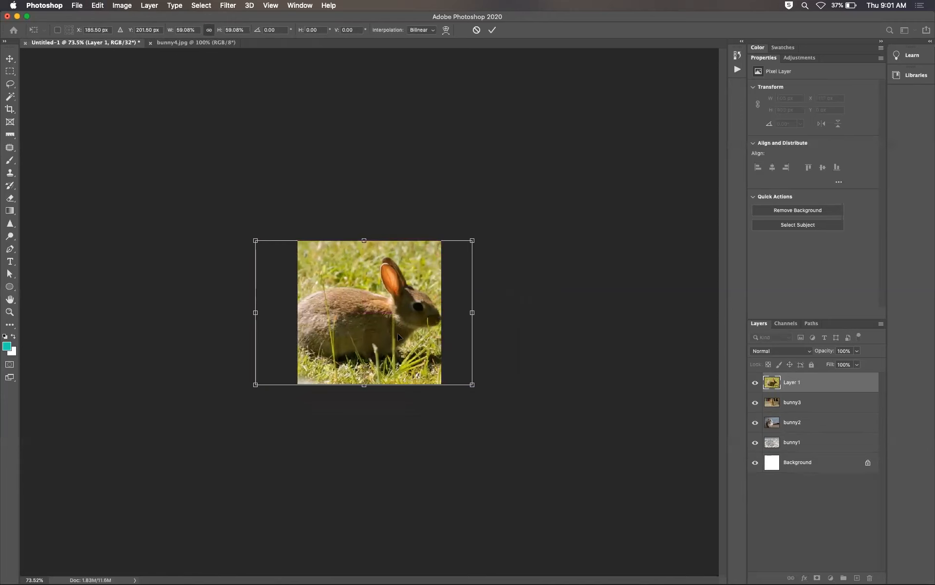
drag(397, 336, 392, 336)
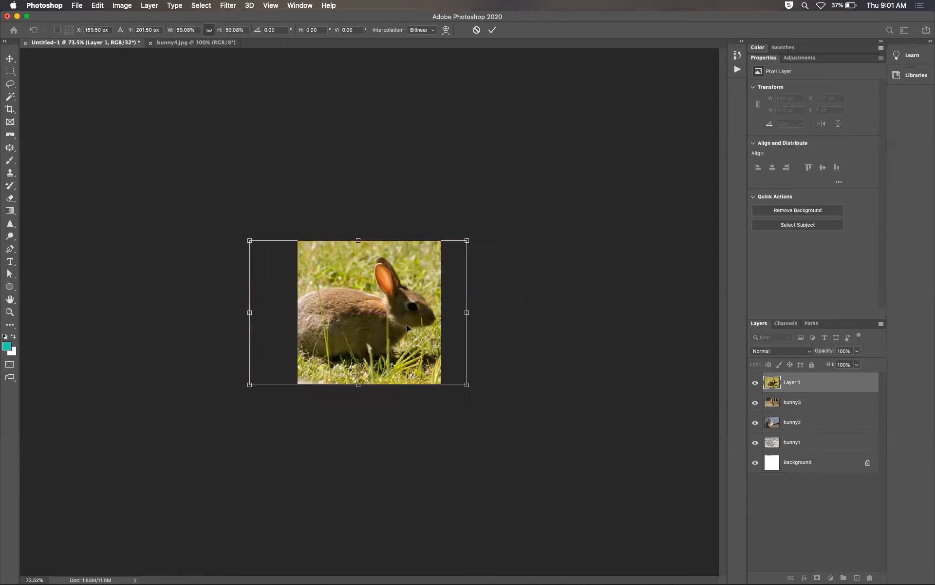
key(Return)
Step: Name the new layer bunny4, then select each bunny layer in turn to check them
double_click(794, 382)
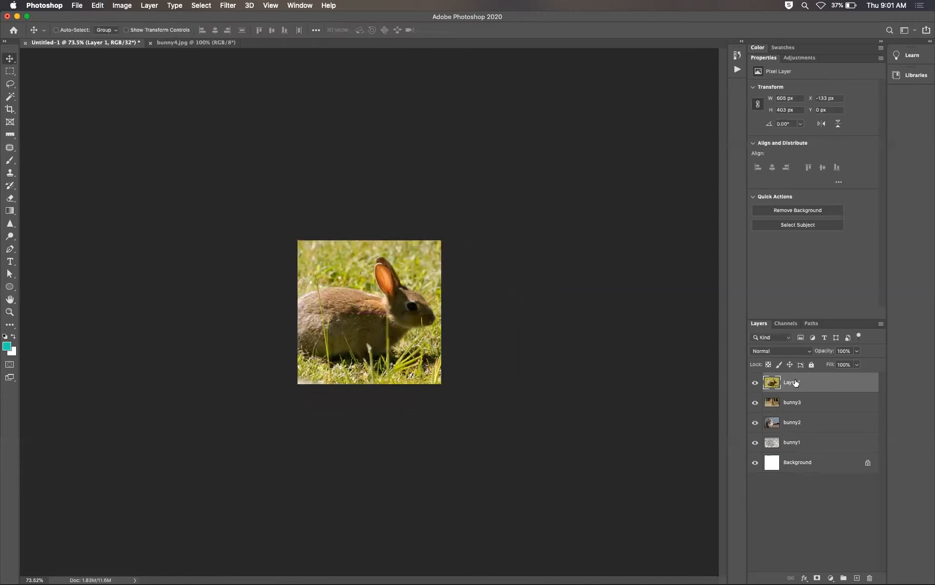
text(bunny4)
key(Return)
click(808, 443)
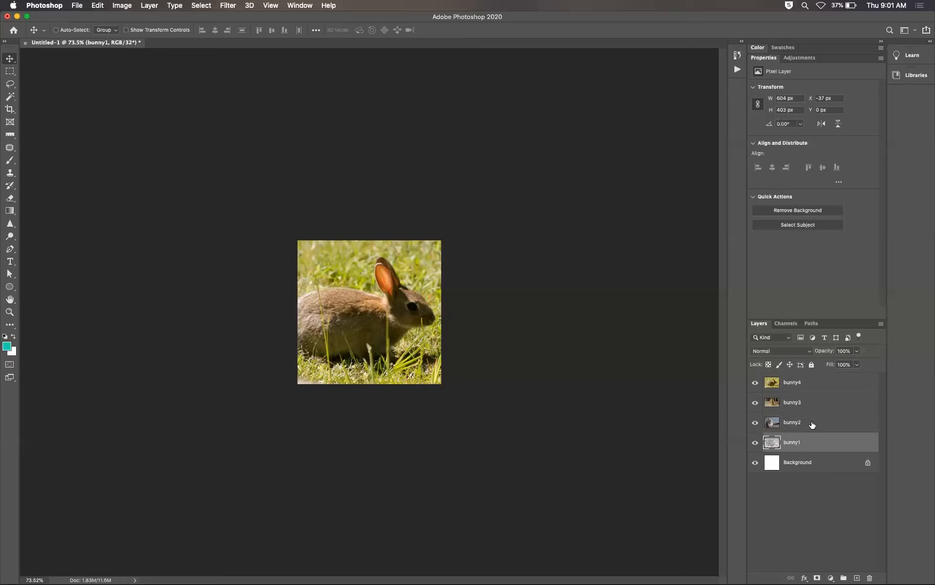
click(806, 426)
click(807, 403)
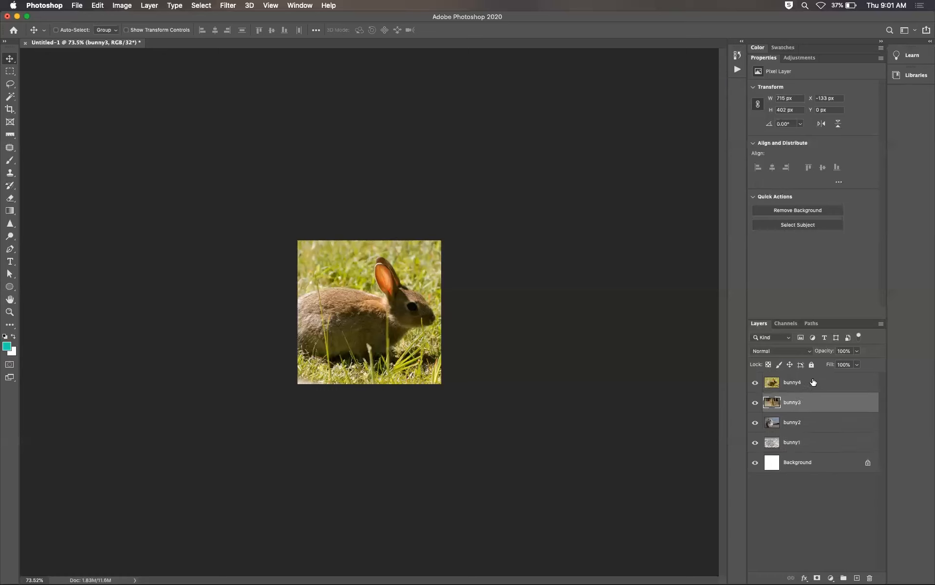
click(813, 382)
Step: Save the document as bunnies.psd in the Website/assets folder on the Desktop
key(super+s)
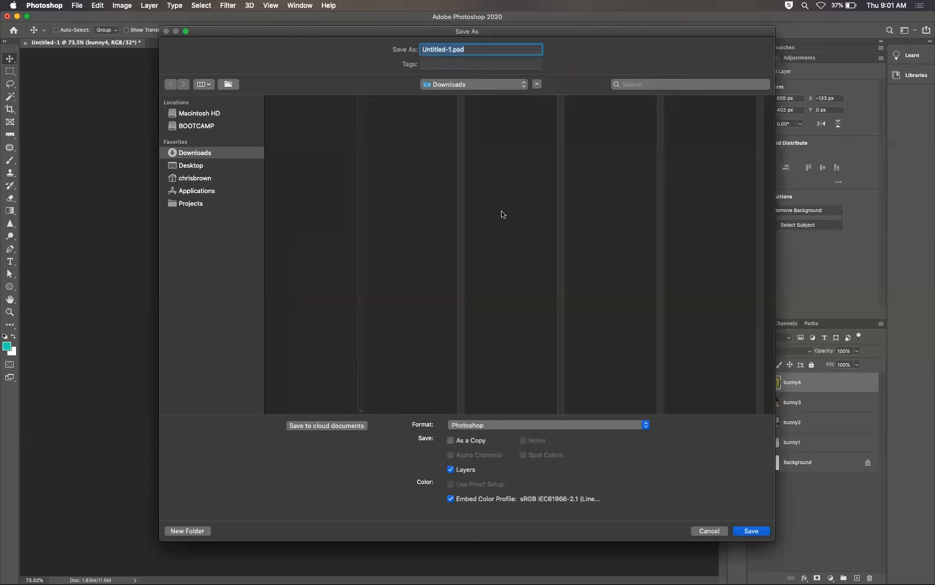
click(216, 164)
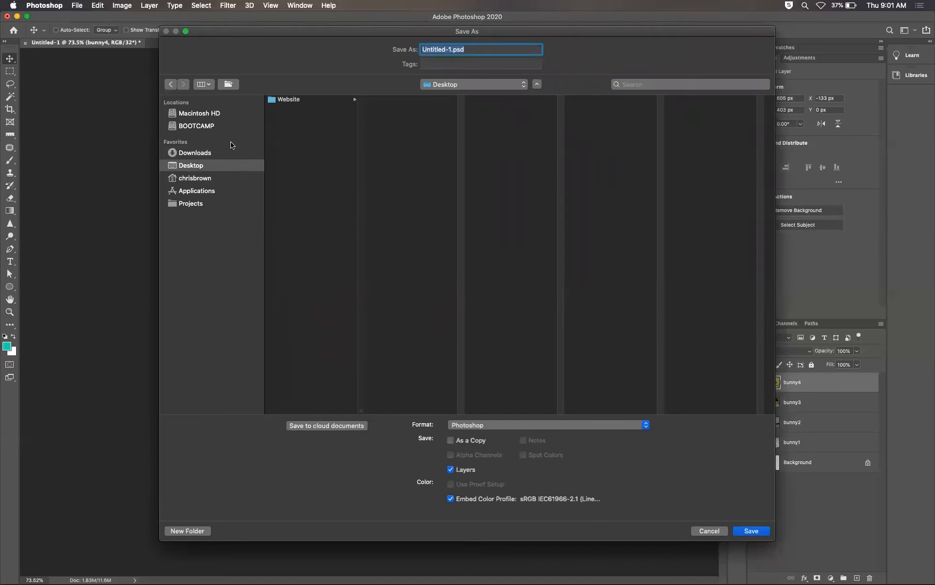
click(290, 100)
click(413, 101)
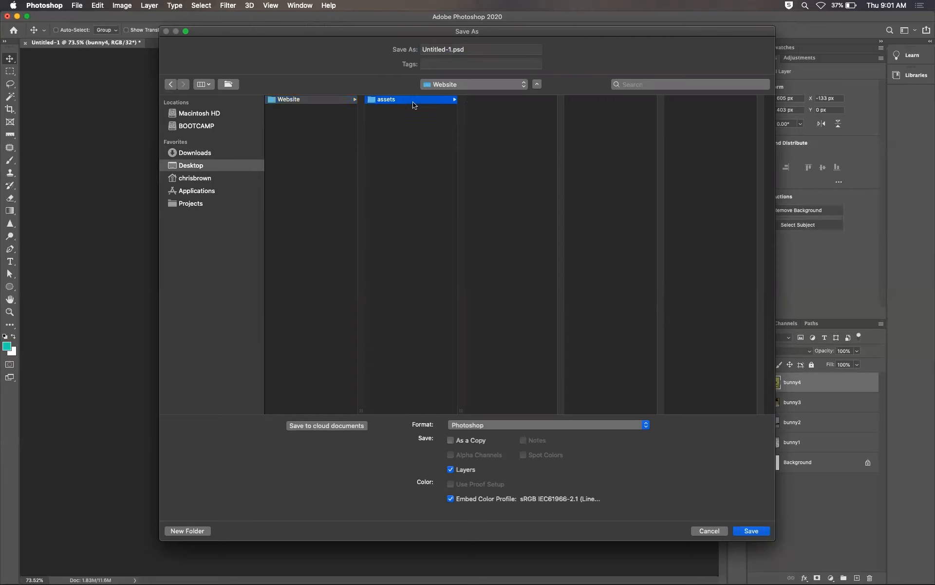
click(445, 50)
drag(452, 50, 396, 51)
text(bunnies)
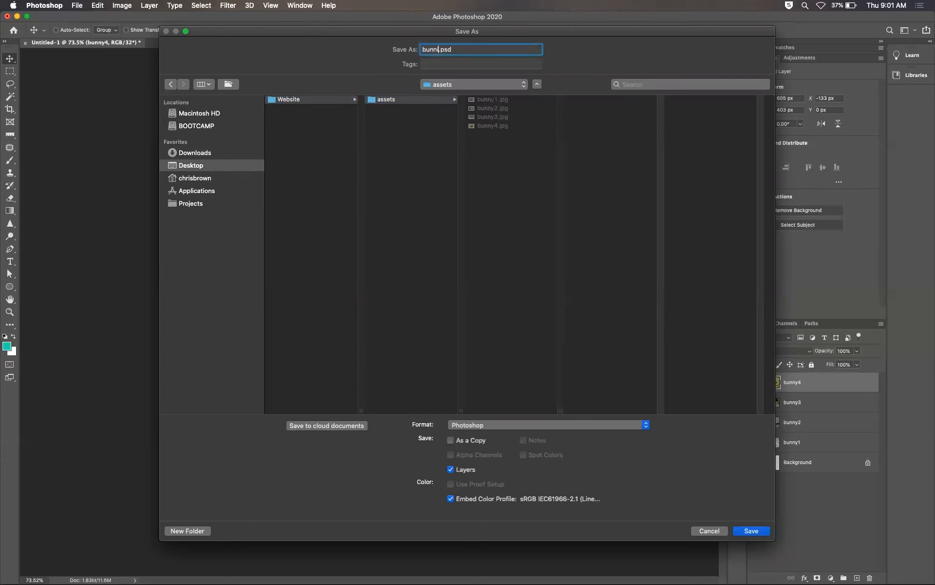
key(Return)
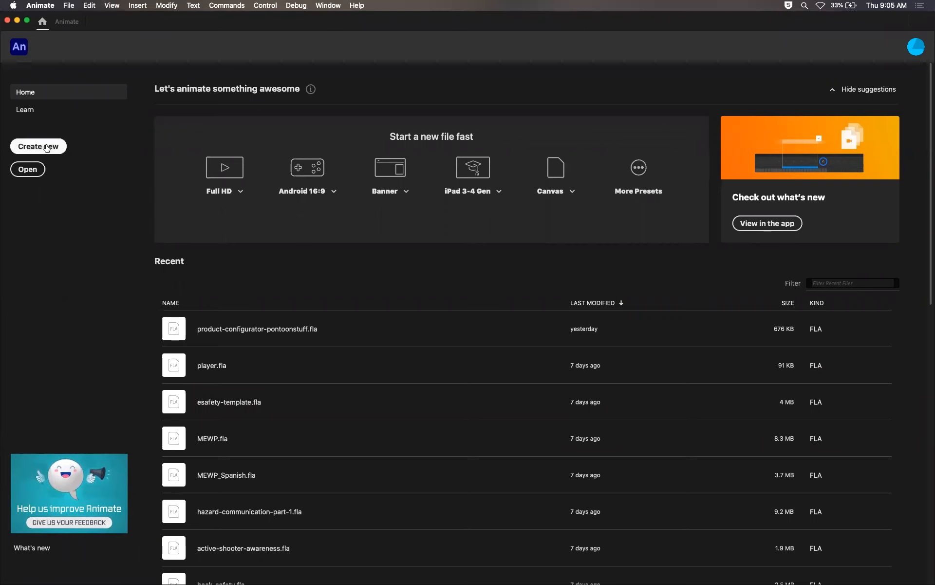
Step: Switch to Animate and create a new HTML5 Canvas document at 960 × 540 pixels and 30 fps
click(46, 148)
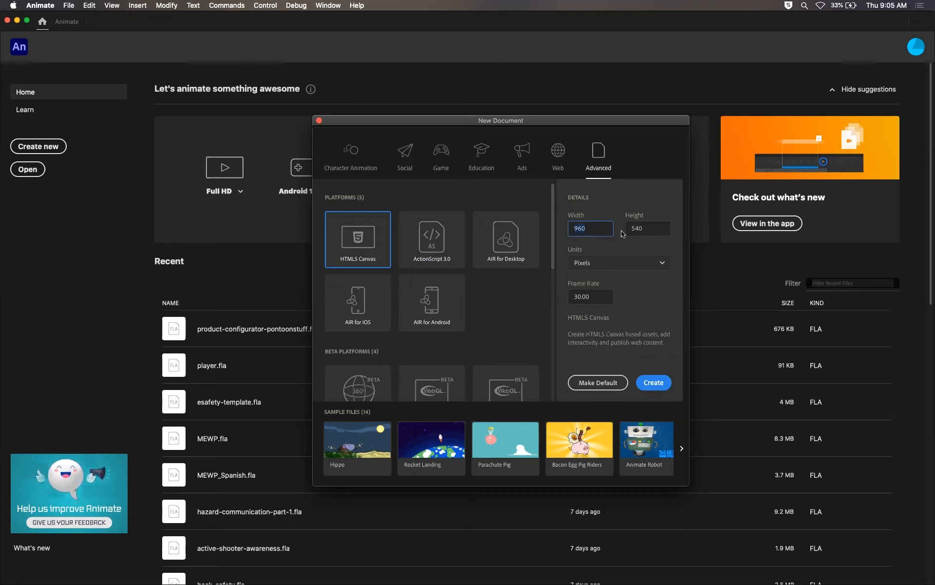
click(657, 228)
click(593, 296)
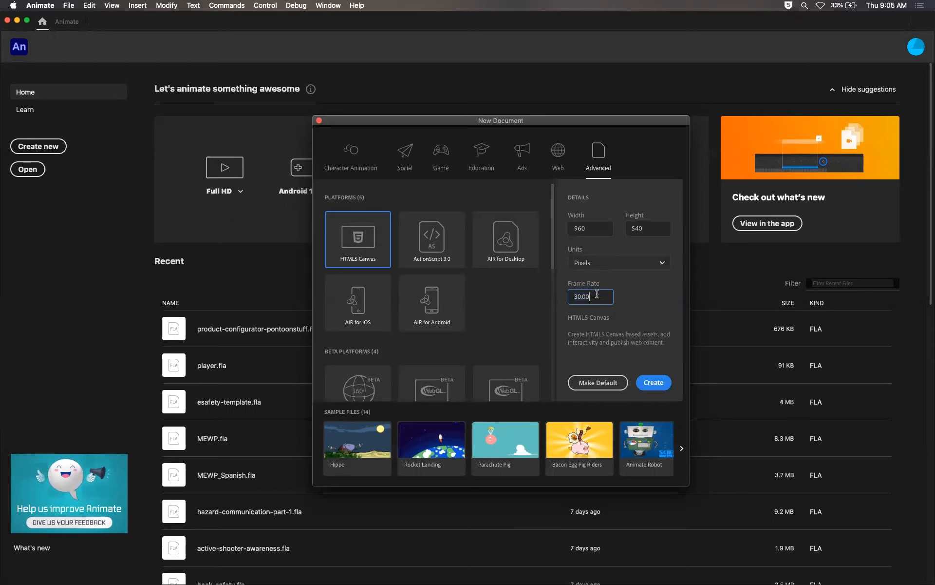
drag(597, 294, 571, 297)
click(654, 382)
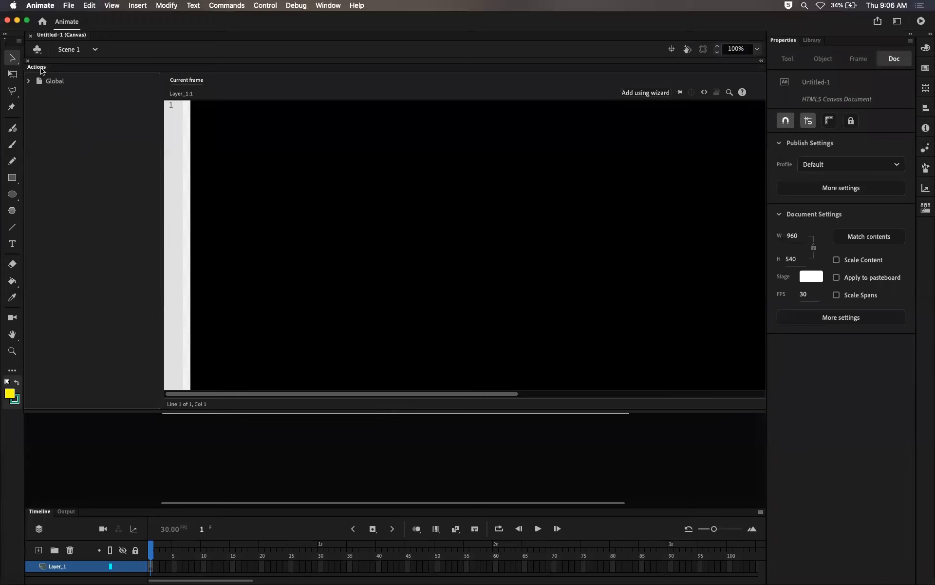
Step: Collapse the Actions panel and enlarge the Timeline panel to show the stage
double_click(41, 68)
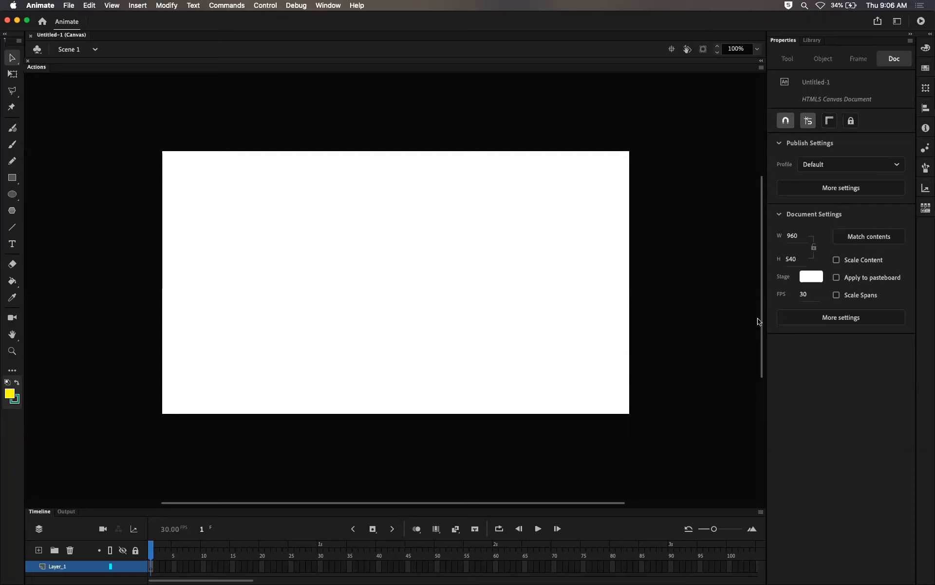
mouse_move(761, 319)
mouse_down()
mouse_move(760, 337)
mouse_move(758, 313)
mouse_up()
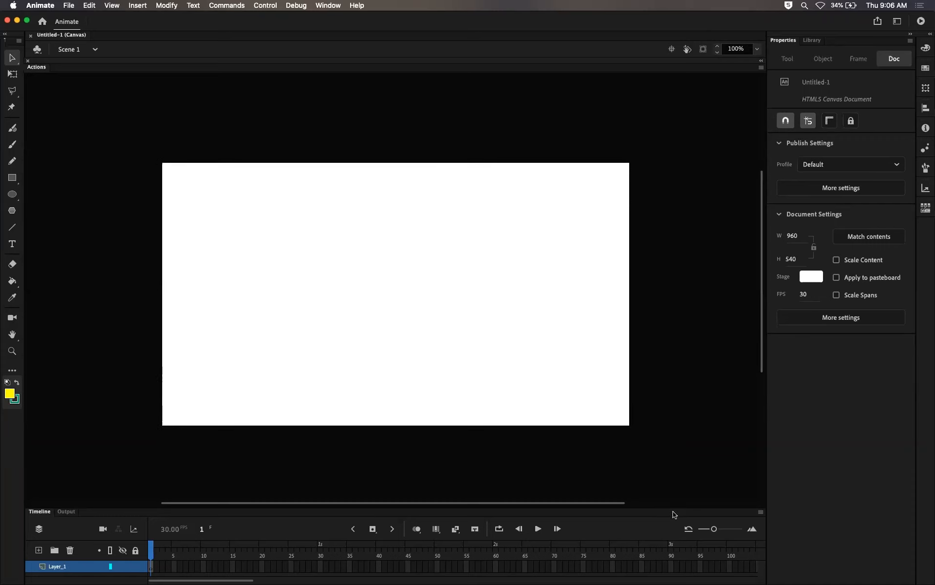
drag(670, 507, 661, 420)
scroll(764, 261, down, 3)
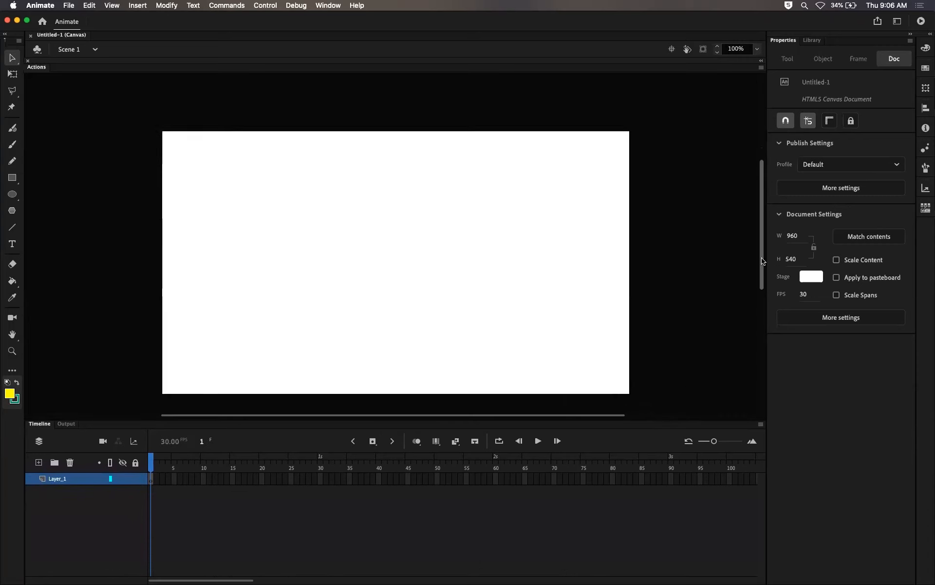
scroll(763, 261, down, 2)
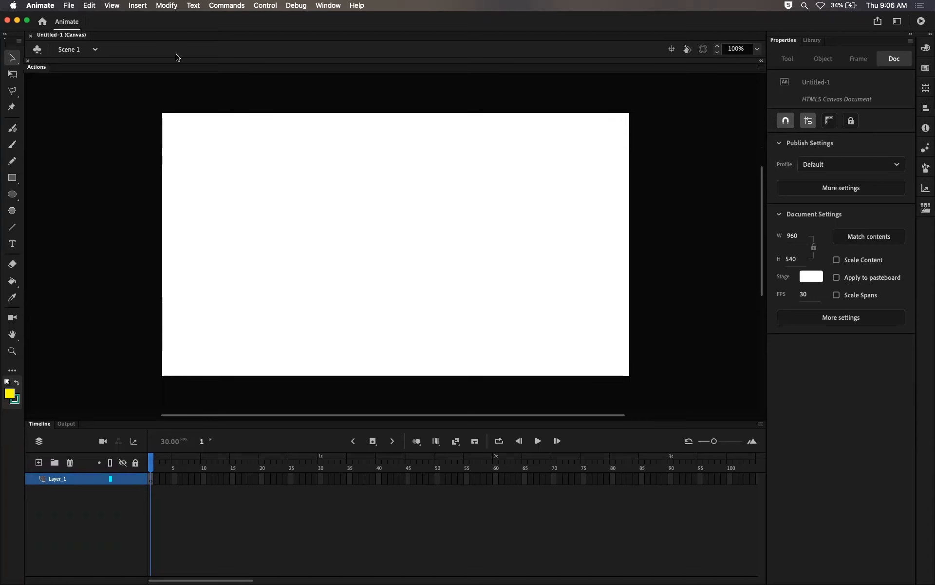
Step: Save the Animate document as website in the Website folder on the Desktop
click(70, 5)
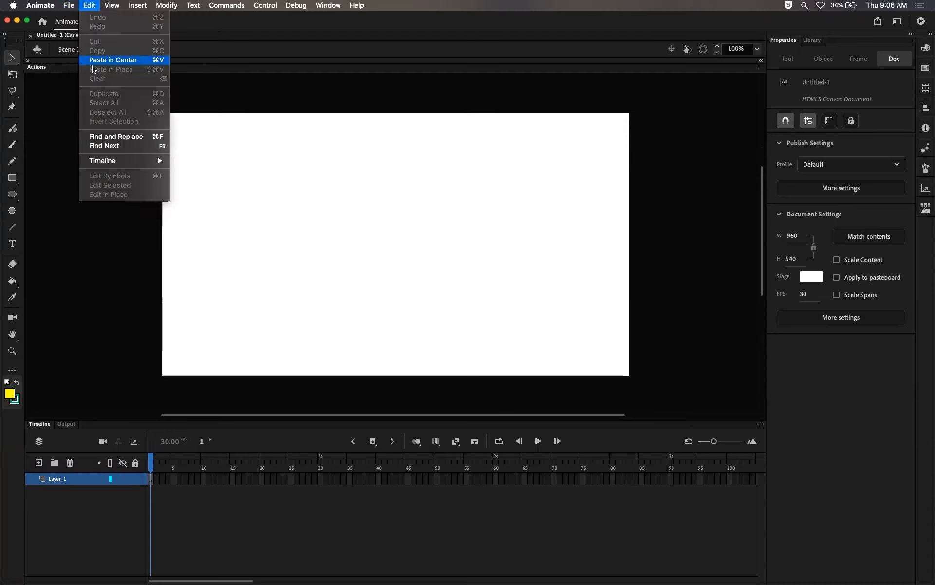
click(79, 92)
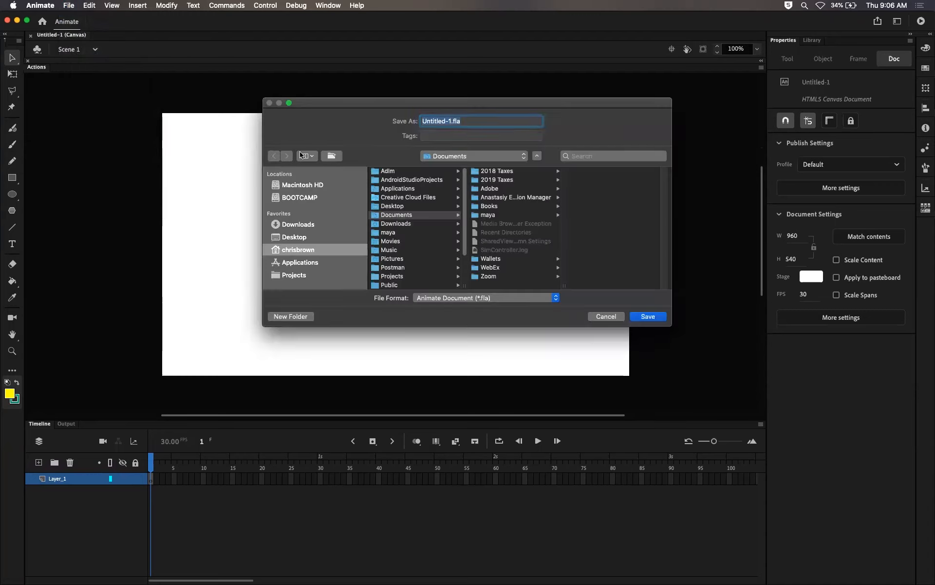
click(310, 237)
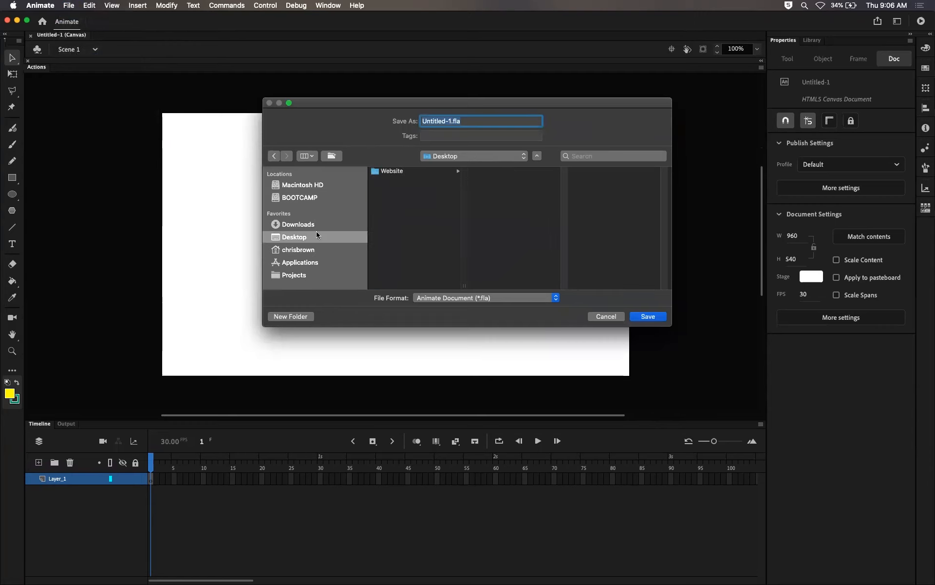
click(402, 171)
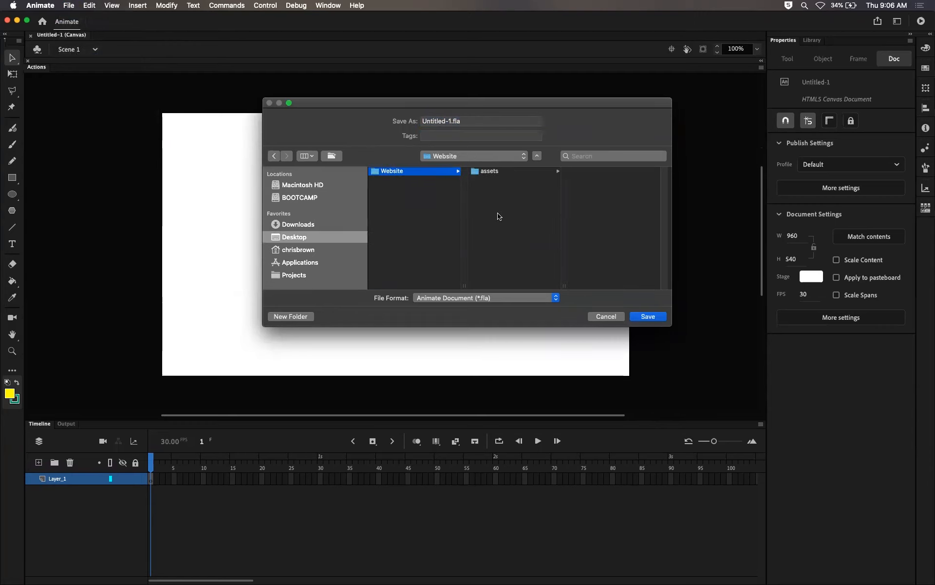
click(502, 174)
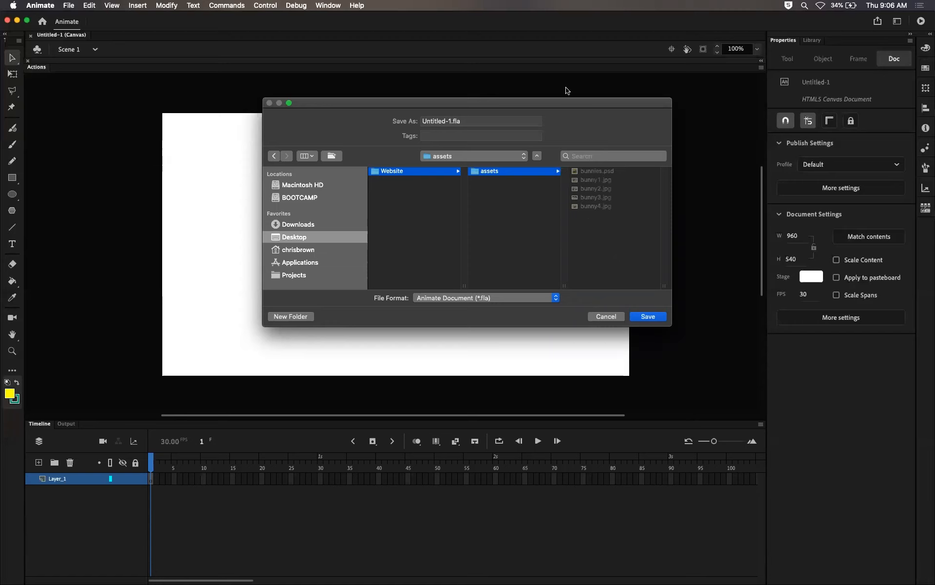
click(422, 171)
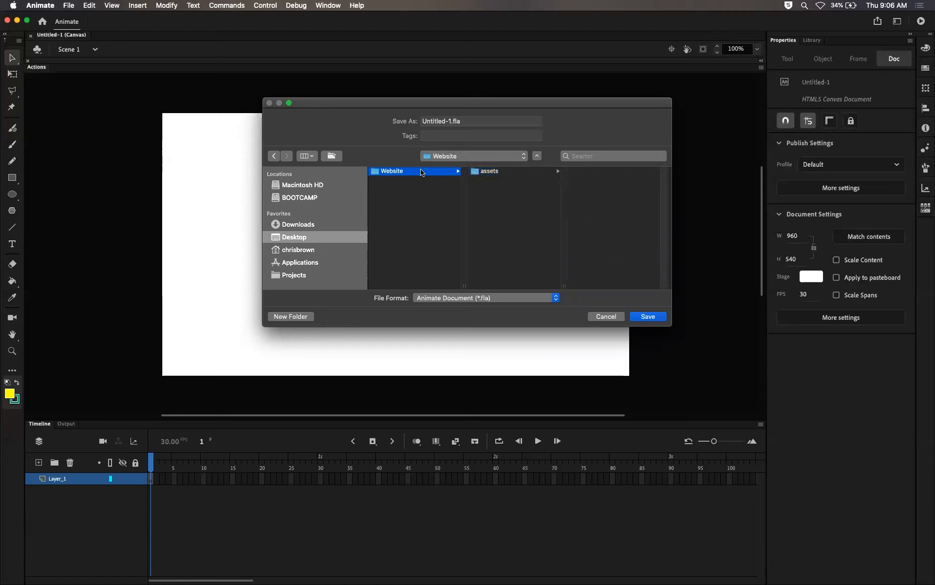
click(450, 121)
key(super+a)
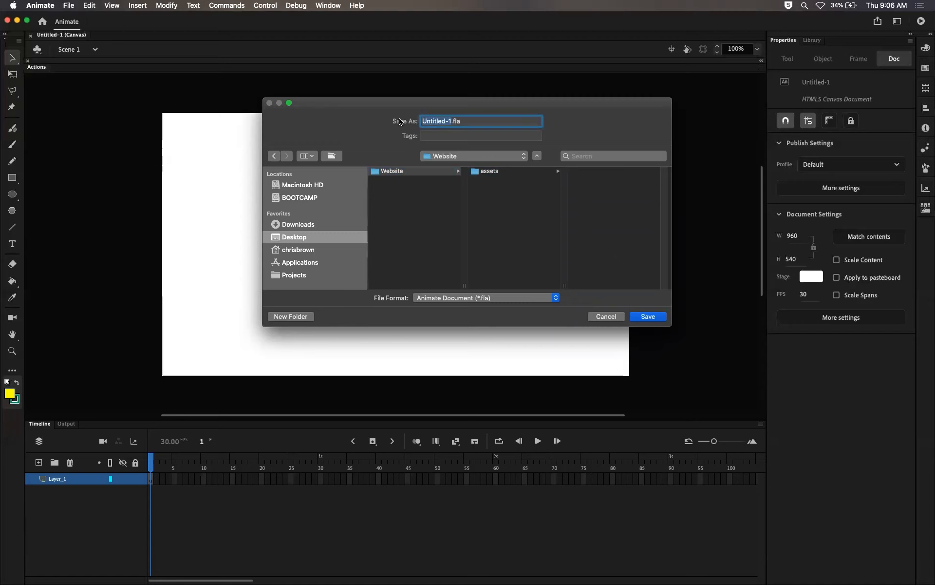
text(website)
key(Return)
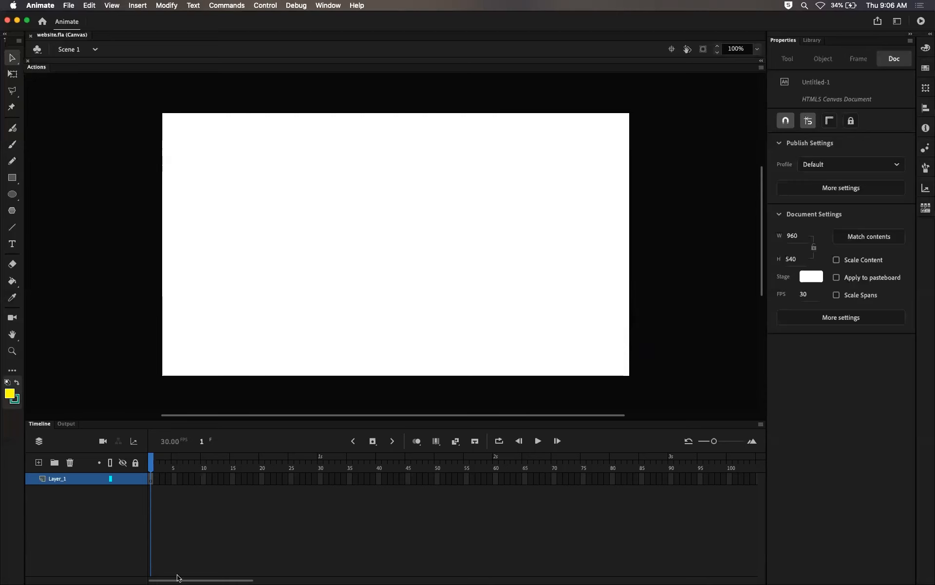
Step: Inspect the Website folder in Finder to check the saved website.fla file
click(31, 567)
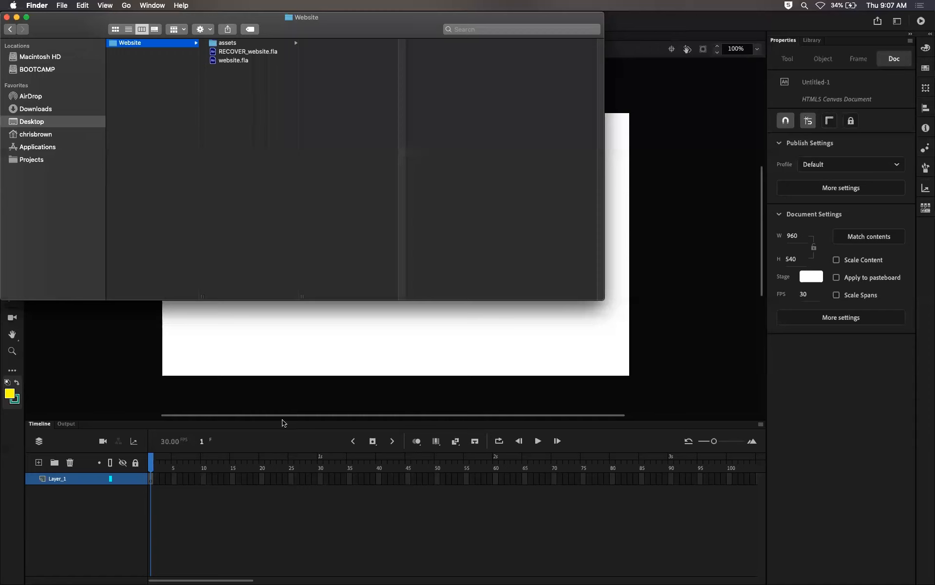
click(162, 69)
click(146, 43)
click(223, 62)
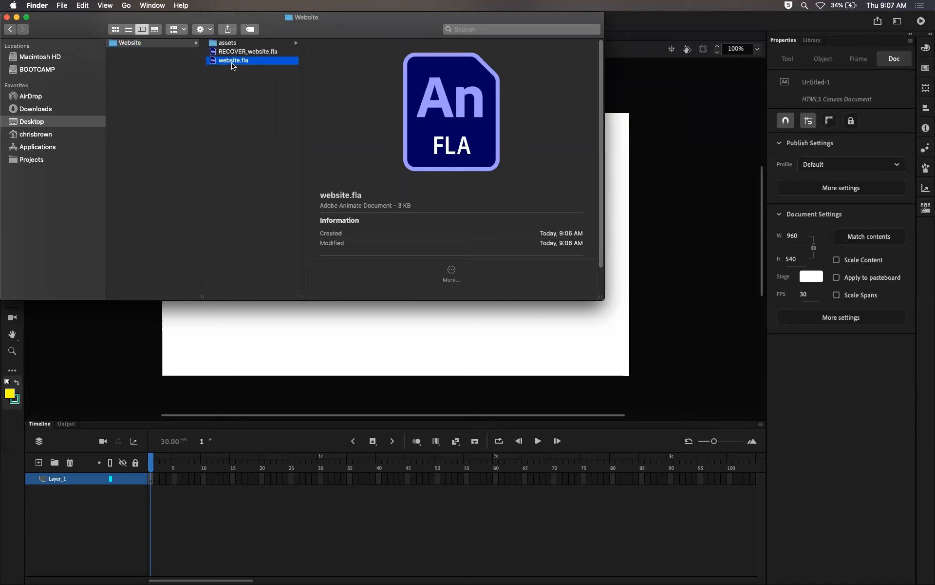
click(246, 129)
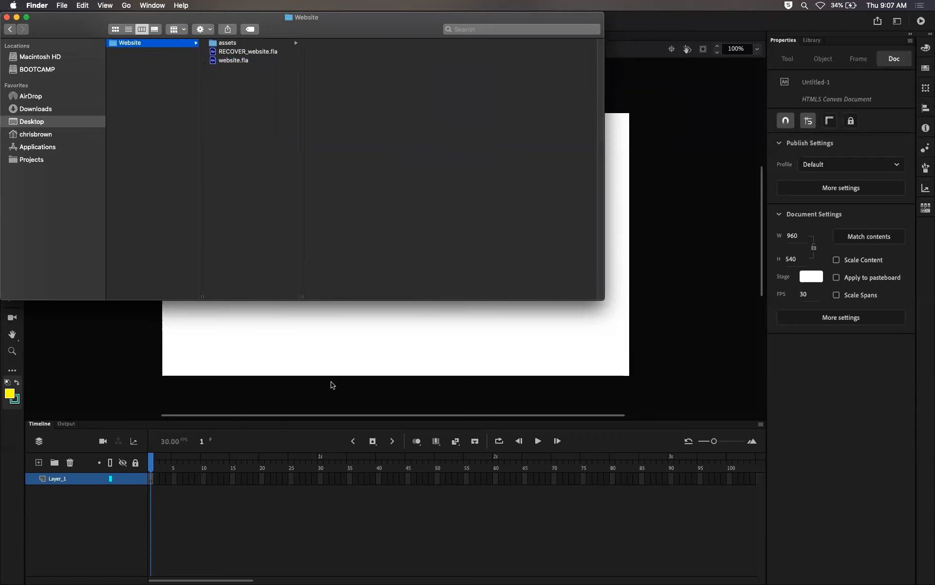
click(340, 398)
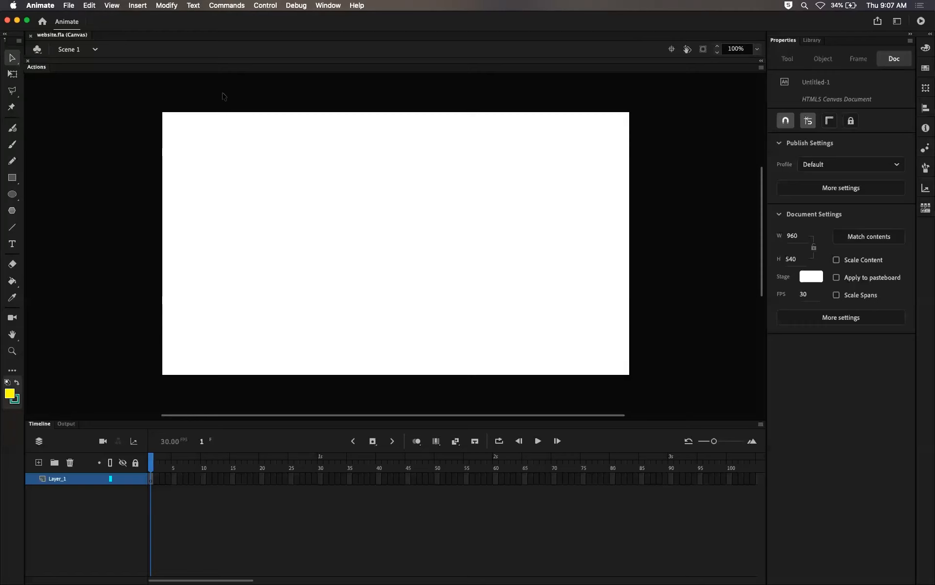
click(69, 7)
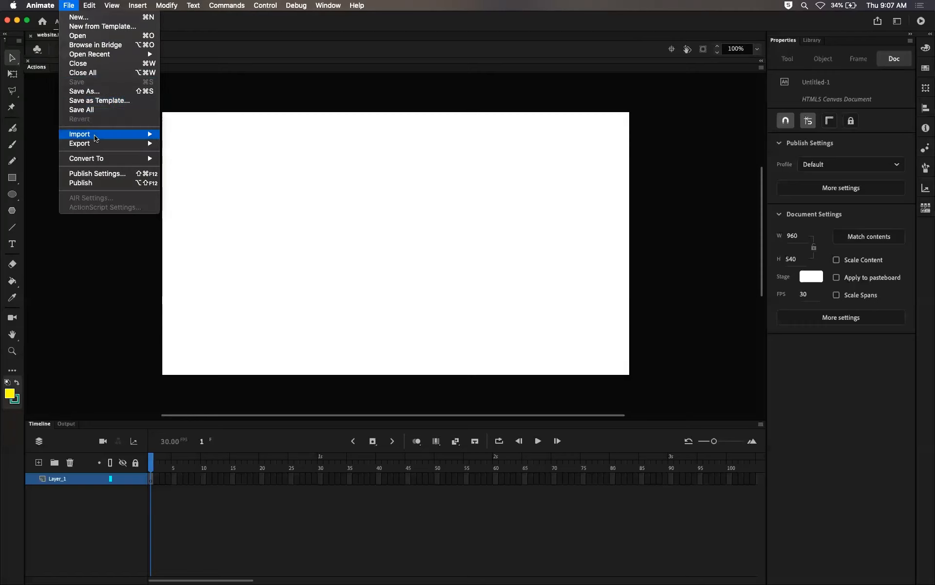
mouse_move(134, 134)
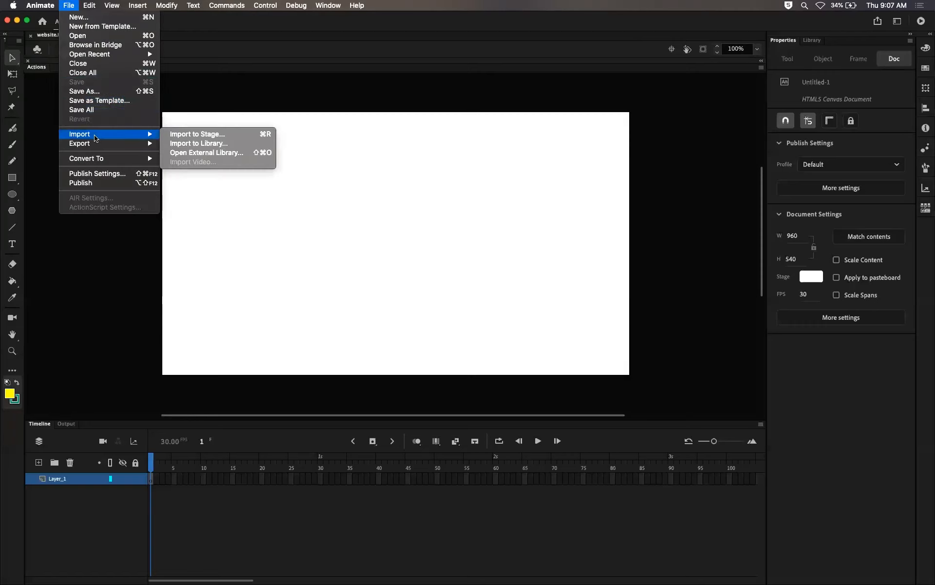
click(218, 144)
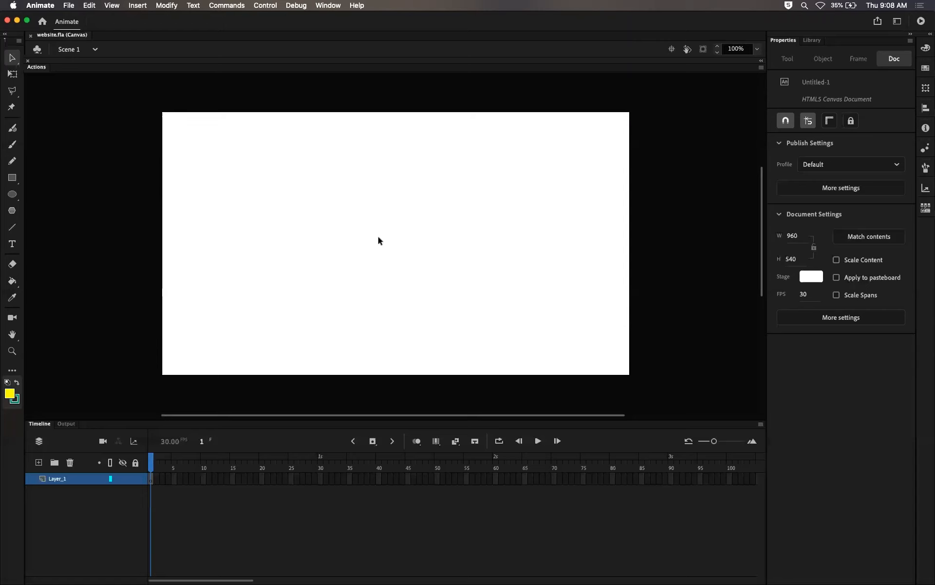
click(812, 40)
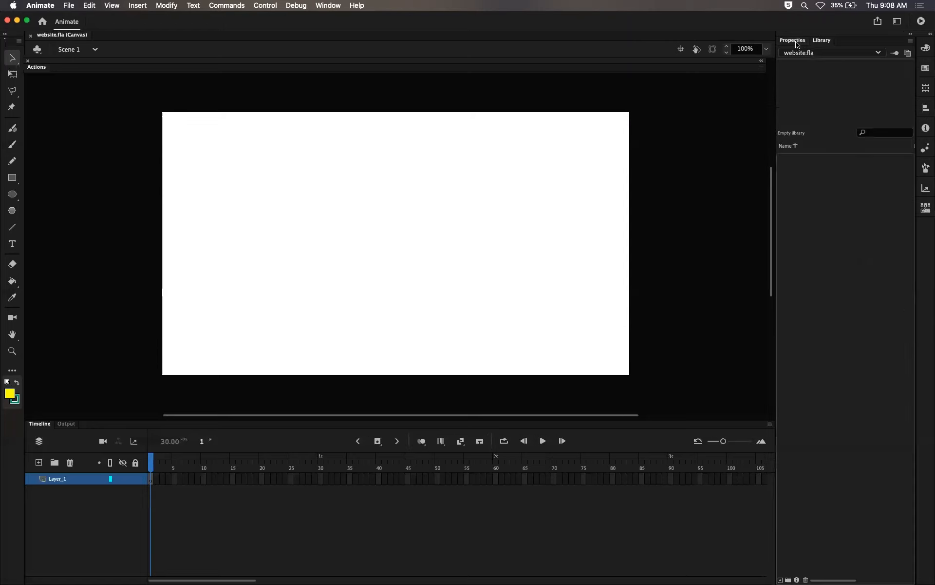
click(797, 44)
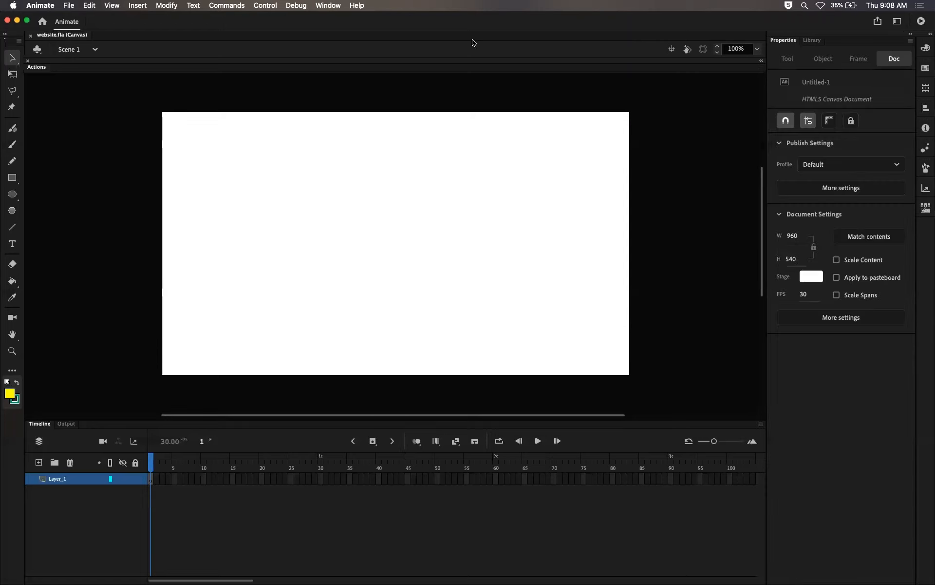
Step: Import bunny1.jpg from Website/assets onto the stage, declining to import the whole image sequence
click(69, 7)
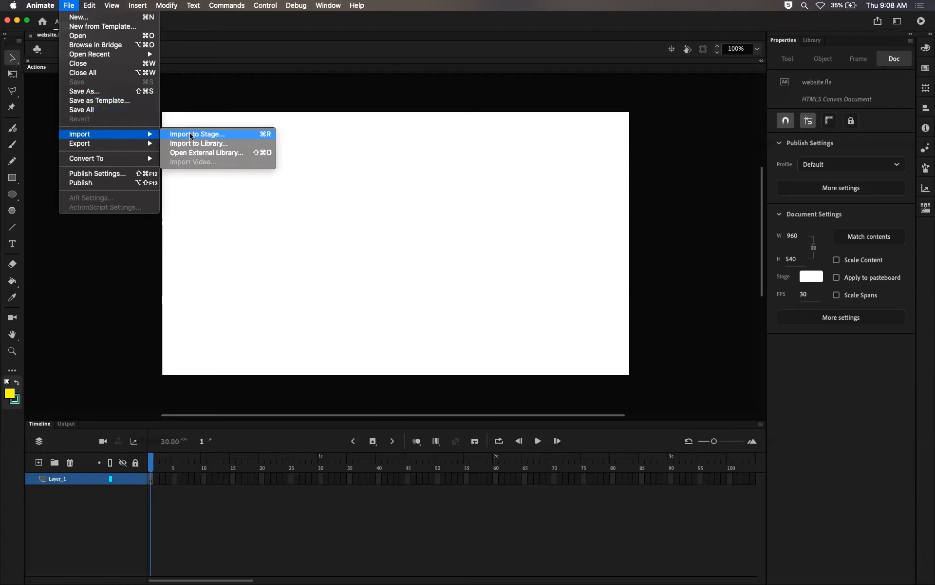
click(190, 135)
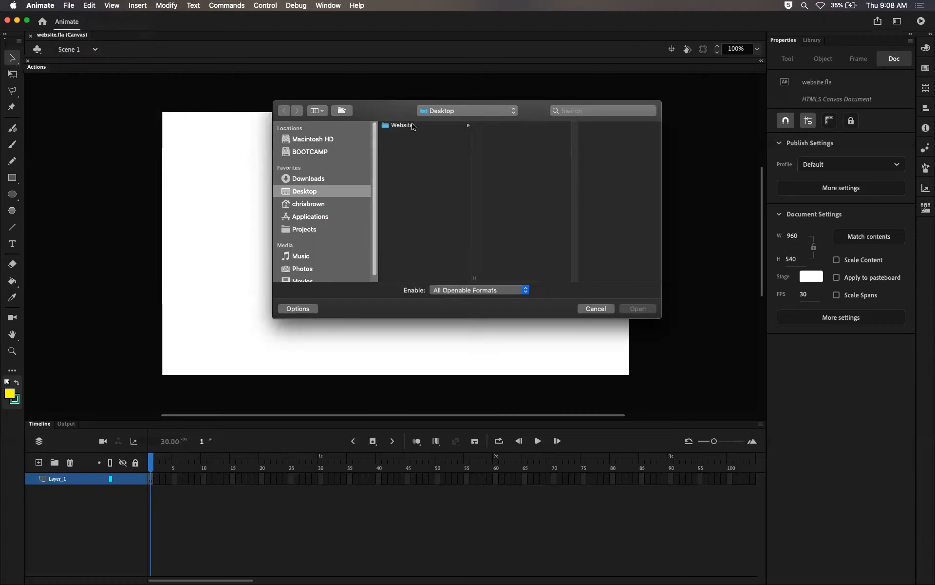
click(413, 126)
click(508, 128)
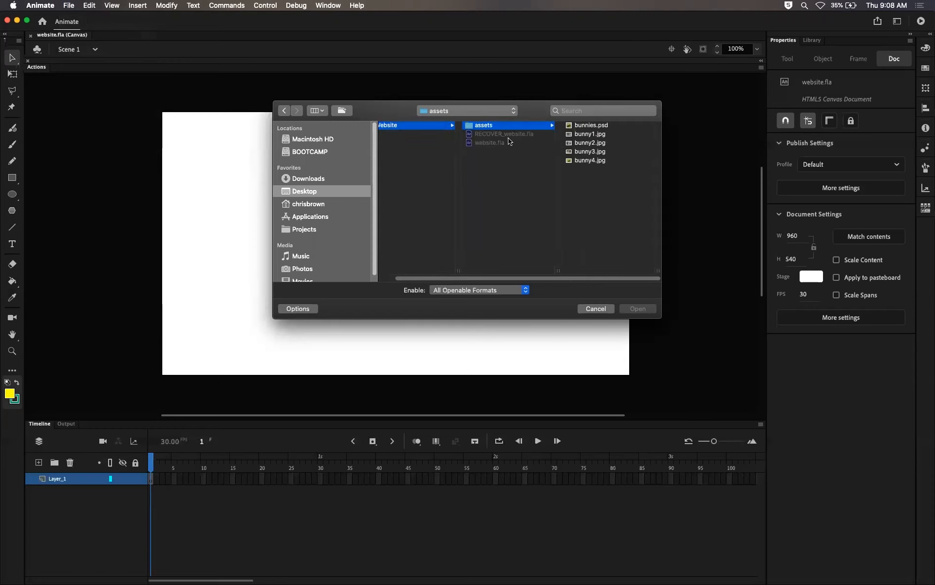
click(590, 134)
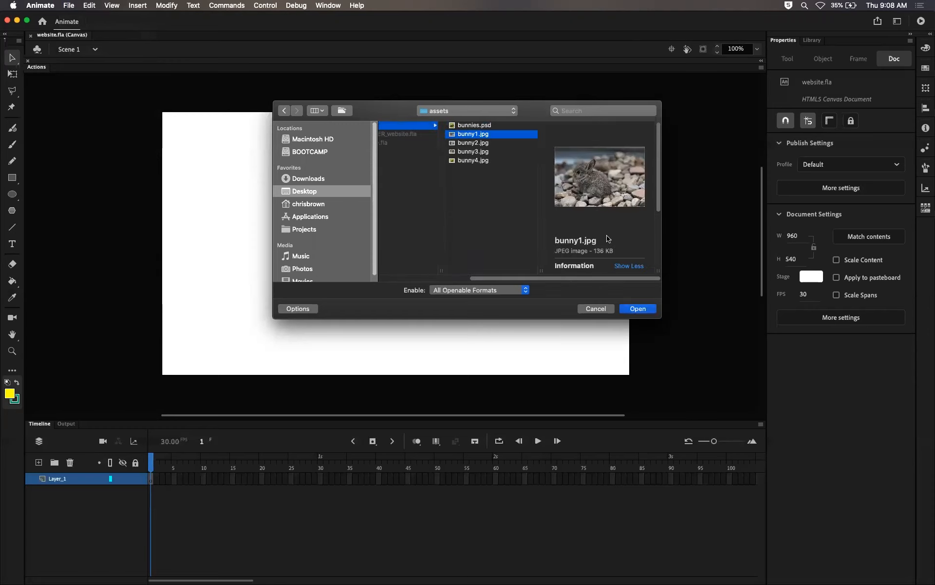
click(639, 309)
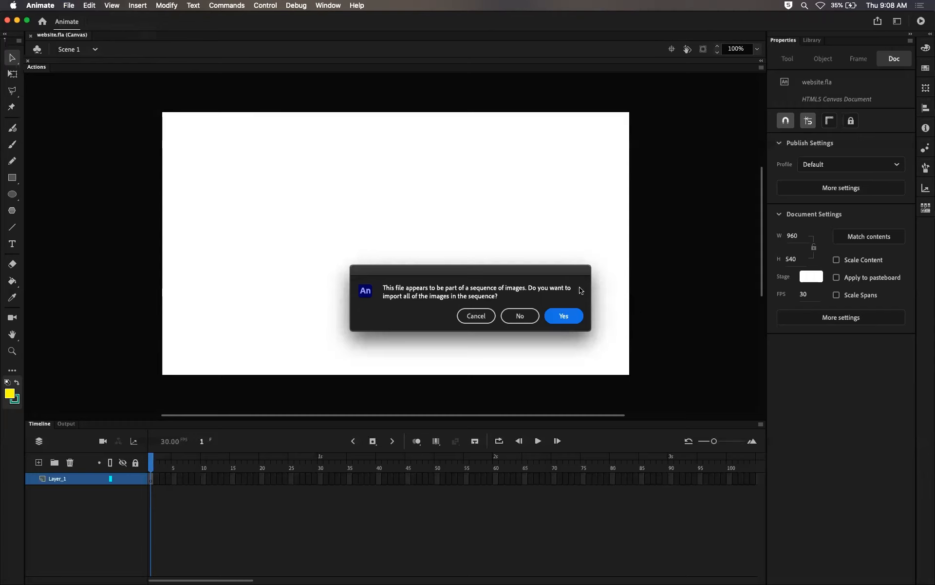
click(525, 317)
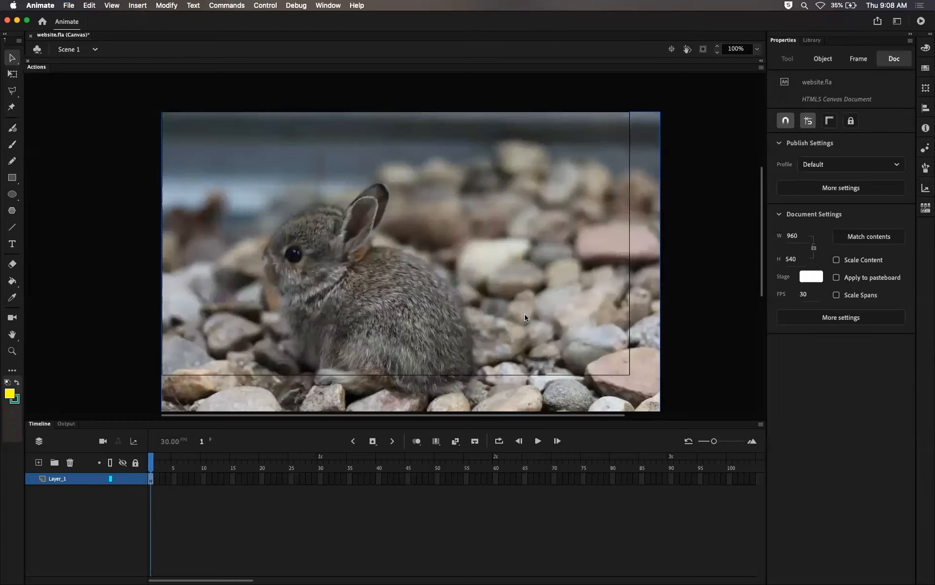
Step: Delete the imported bunny image from the stage
scroll(579, 224, down, 3)
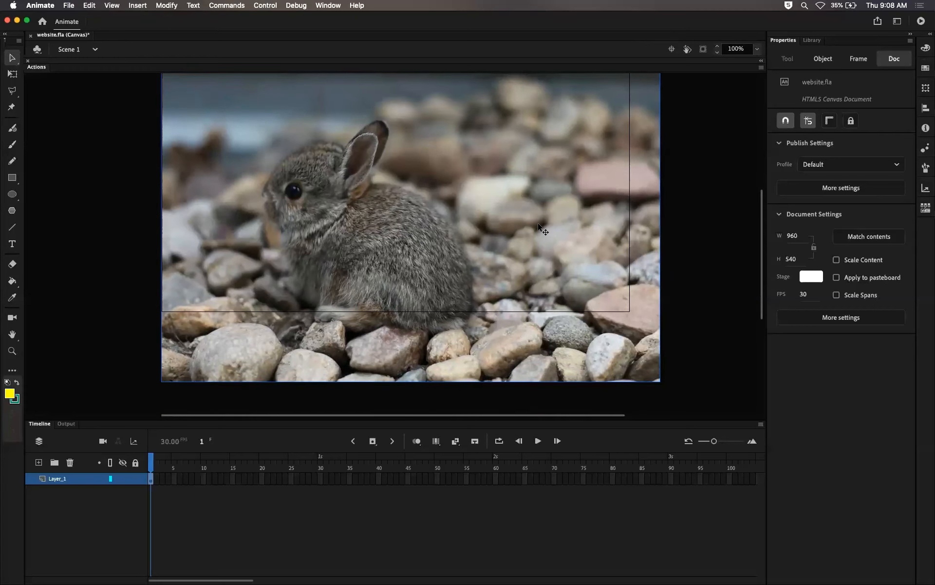
scroll(758, 263, up, 2)
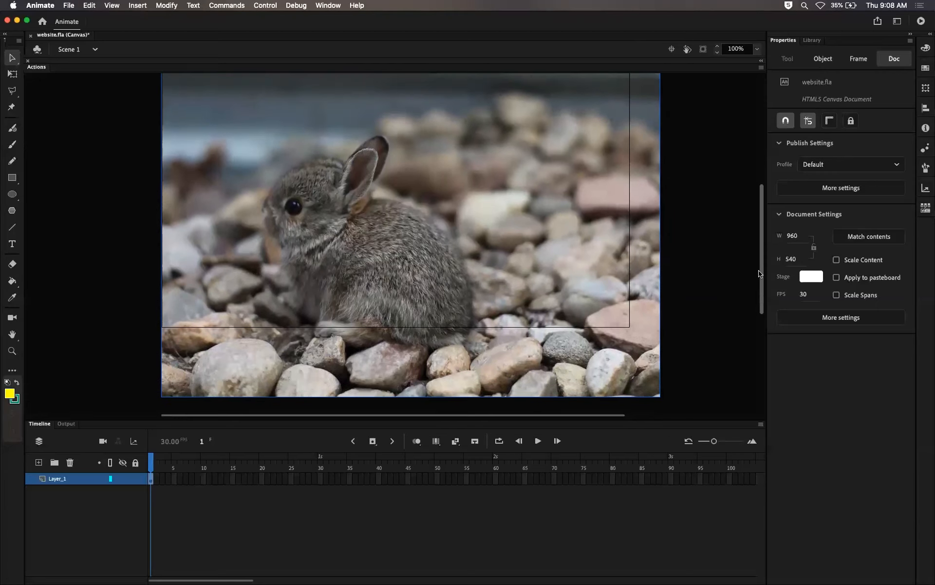
scroll(759, 272, up, 1)
key(Delete)
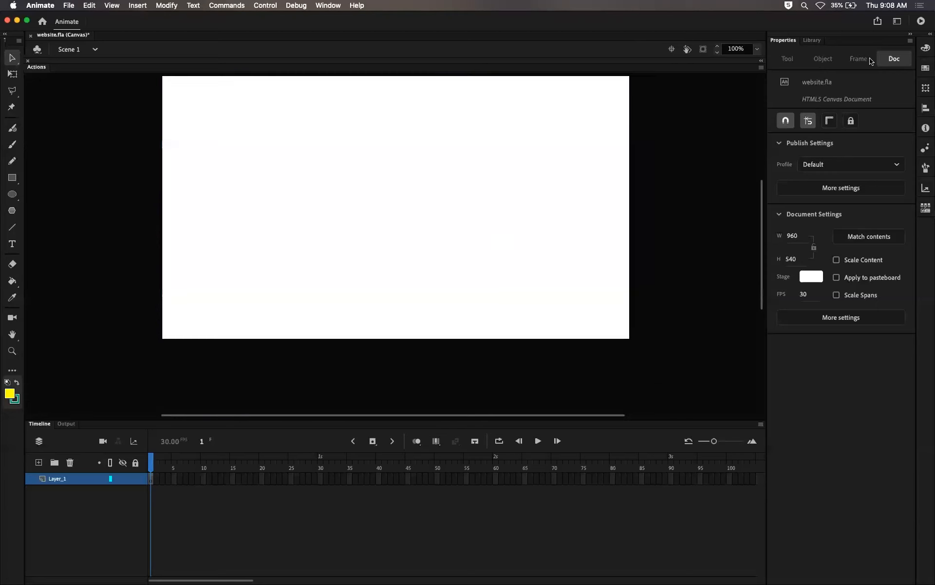
Step: Drag two instances of bunny1.jpg from the Library onto the stage and reposition one
click(812, 40)
click(810, 162)
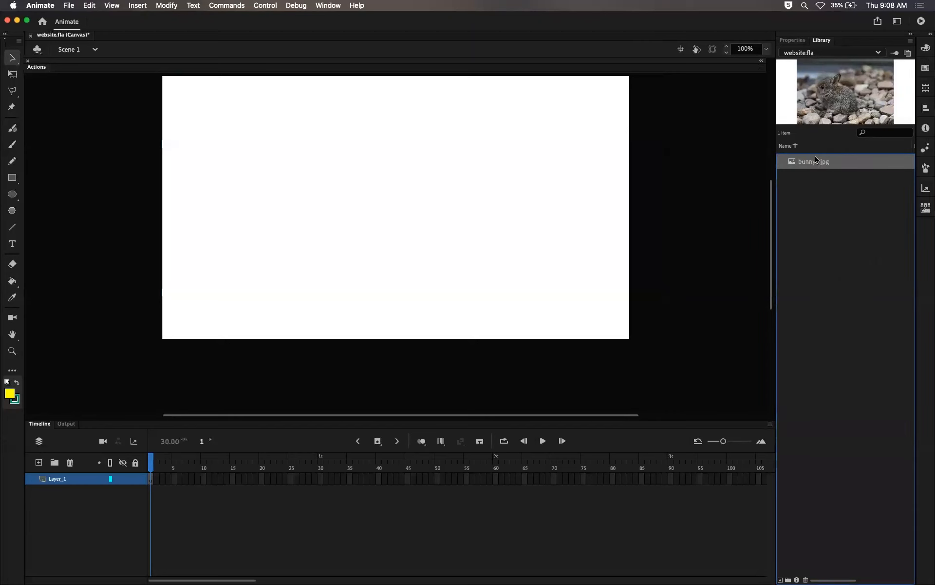
drag(844, 95, 421, 191)
drag(830, 101, 662, 225)
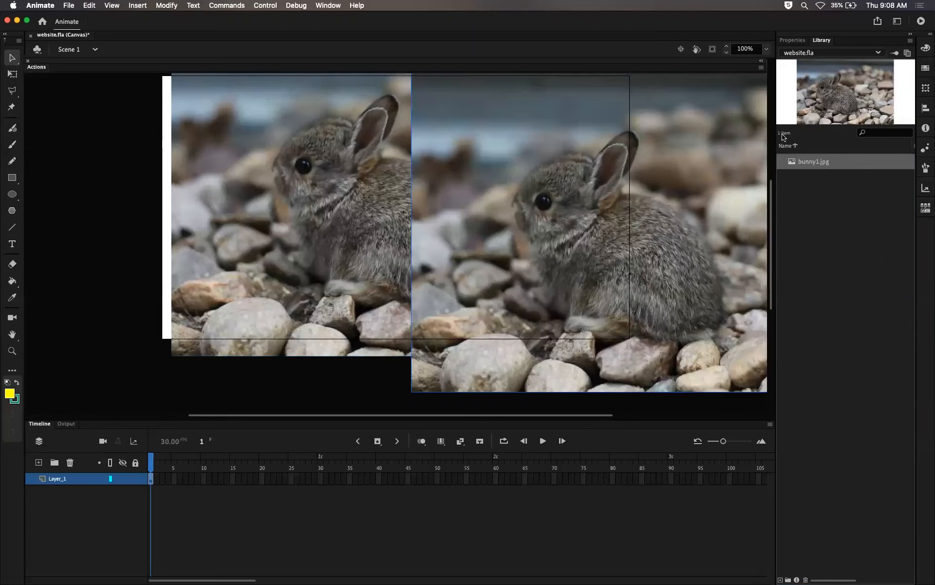
drag(355, 269, 356, 270)
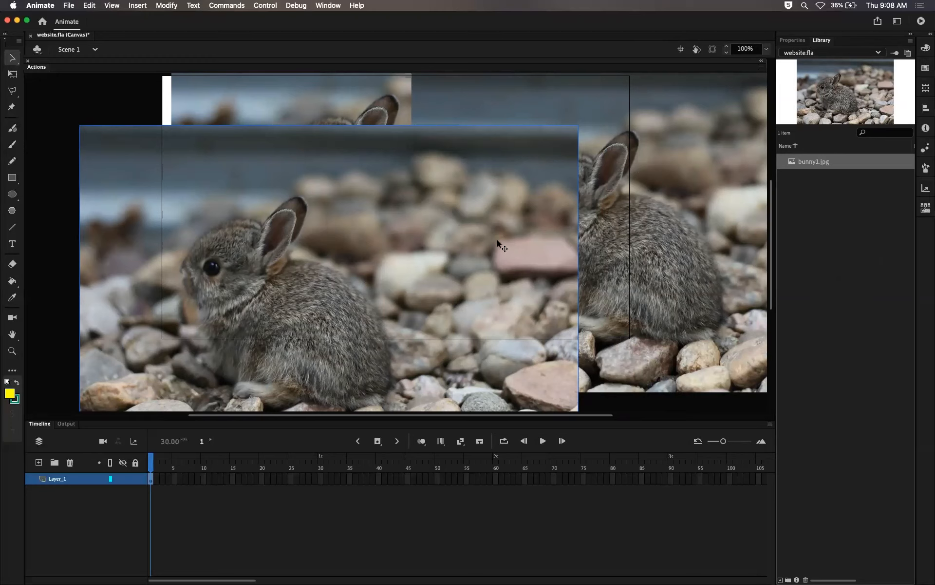
Step: Delete all the bunny image instances from the stage
key(Delete)
click(617, 250)
key(Delete)
click(340, 219)
key(Delete)
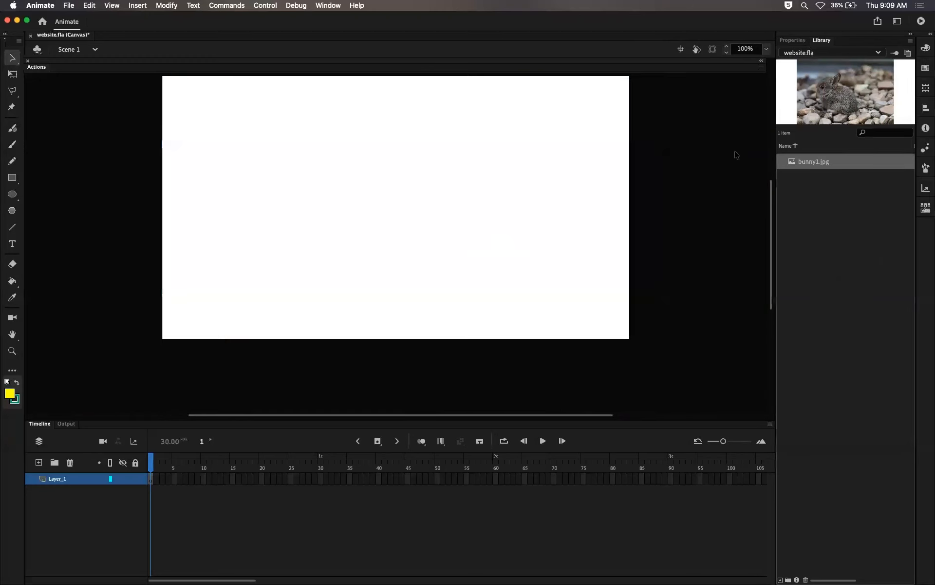
Step: Delete bunny1.jpg from the Library
click(824, 162)
click(806, 579)
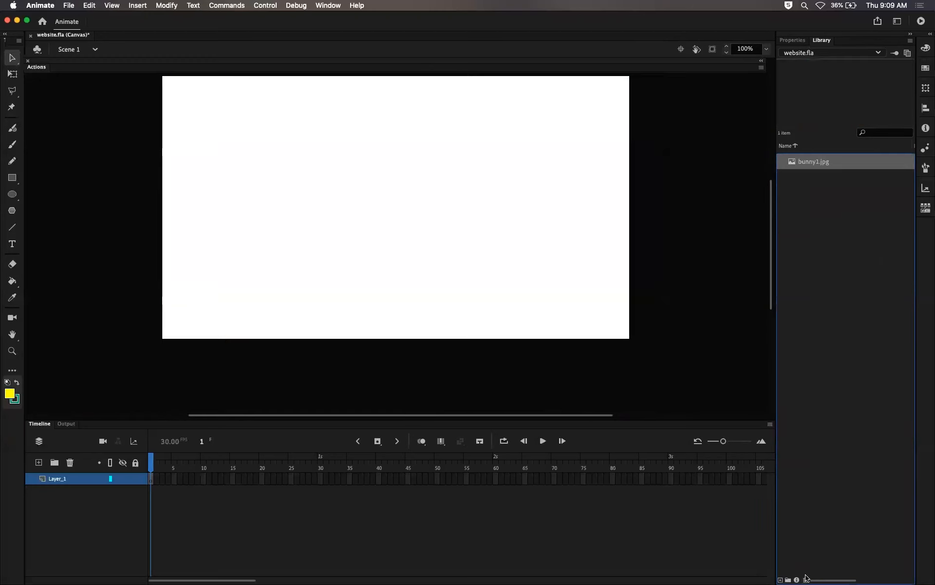
scroll(769, 256, up, 1)
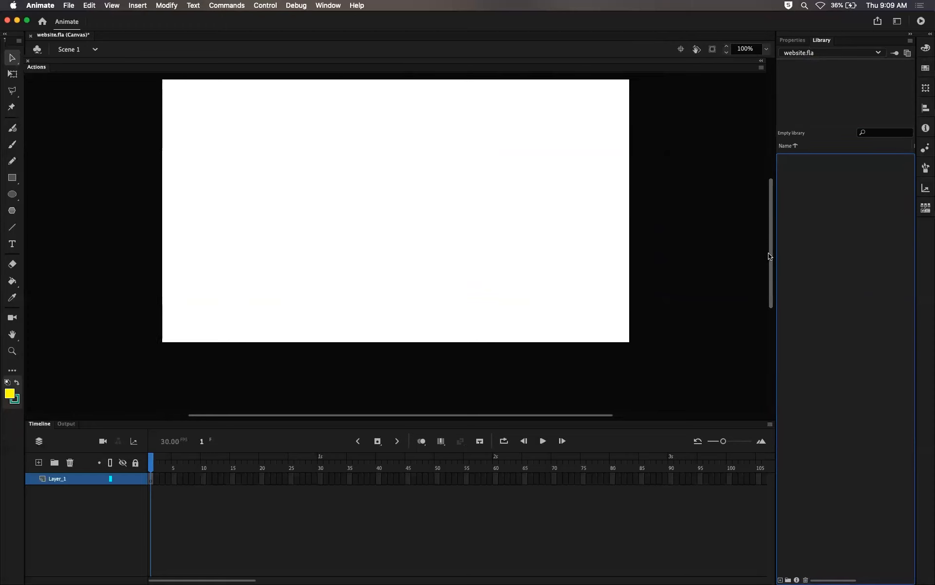
scroll(770, 255, up, 3)
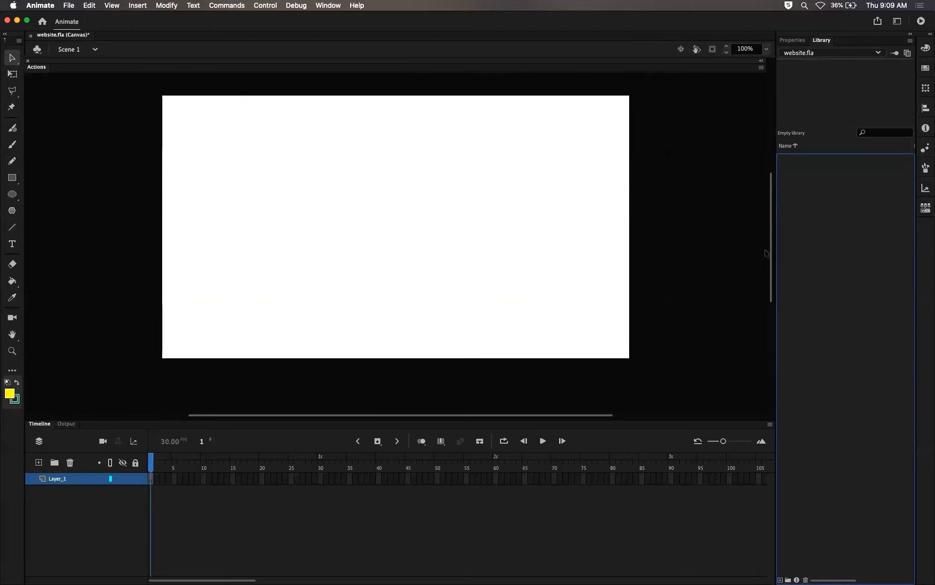
Step: Start importing bunnies.psd from the assets folder to the stage
click(63, 8)
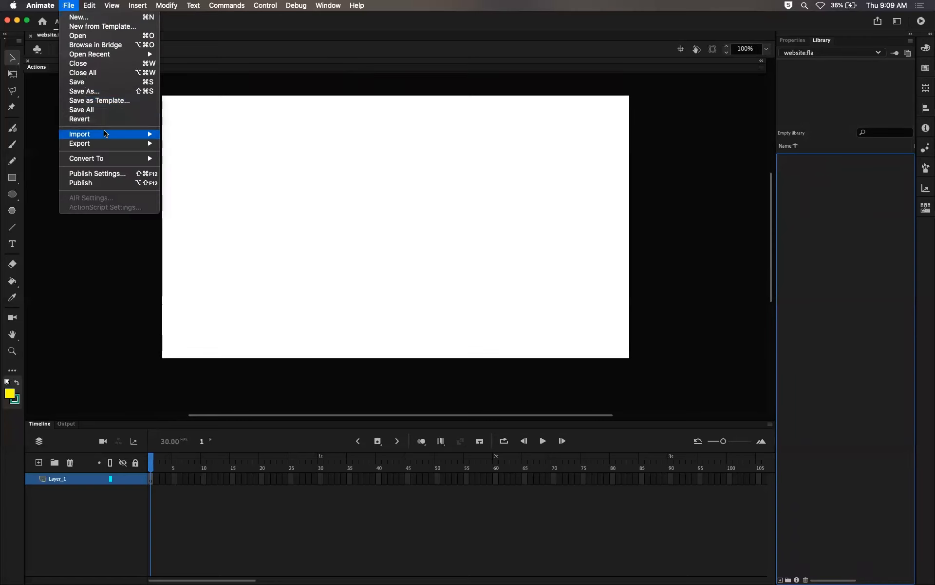
mouse_move(146, 133)
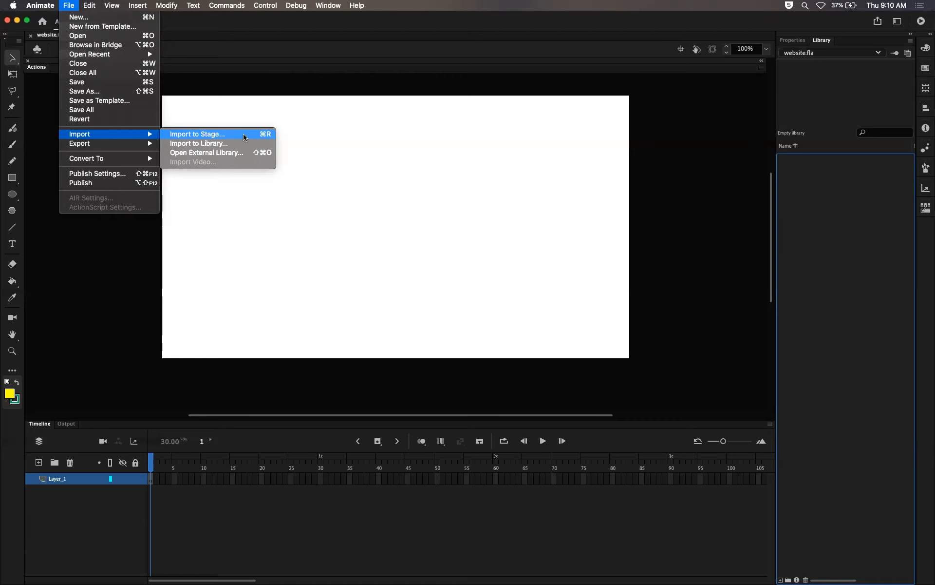
click(245, 137)
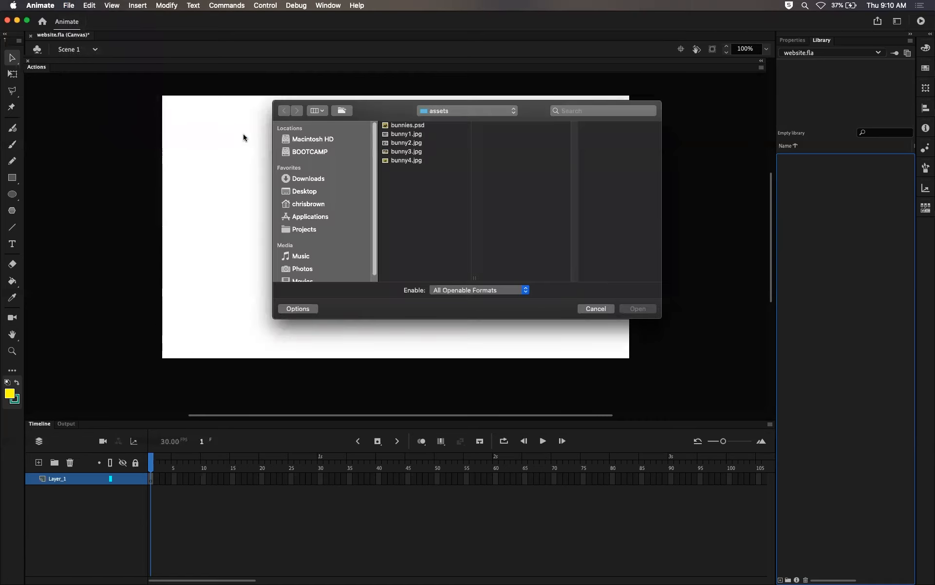
click(401, 128)
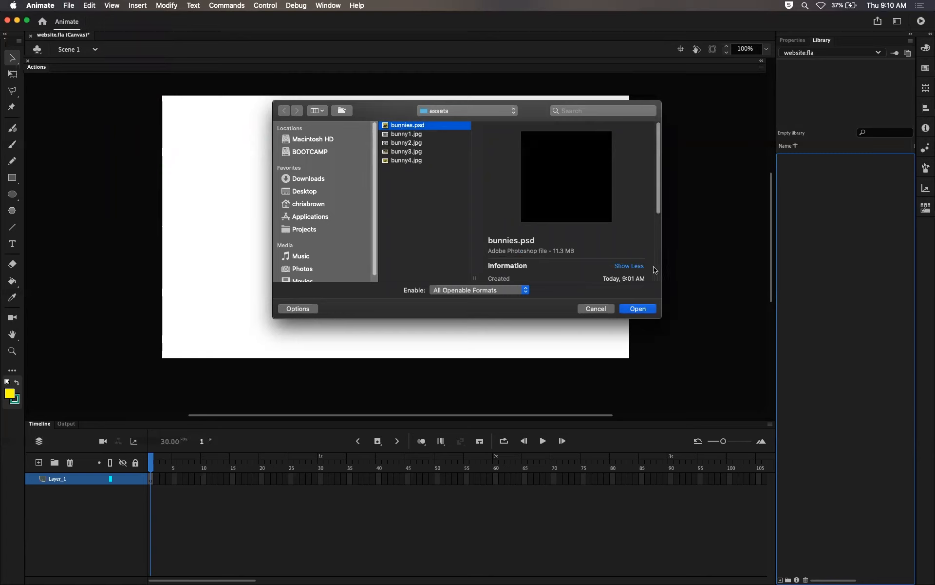
click(640, 308)
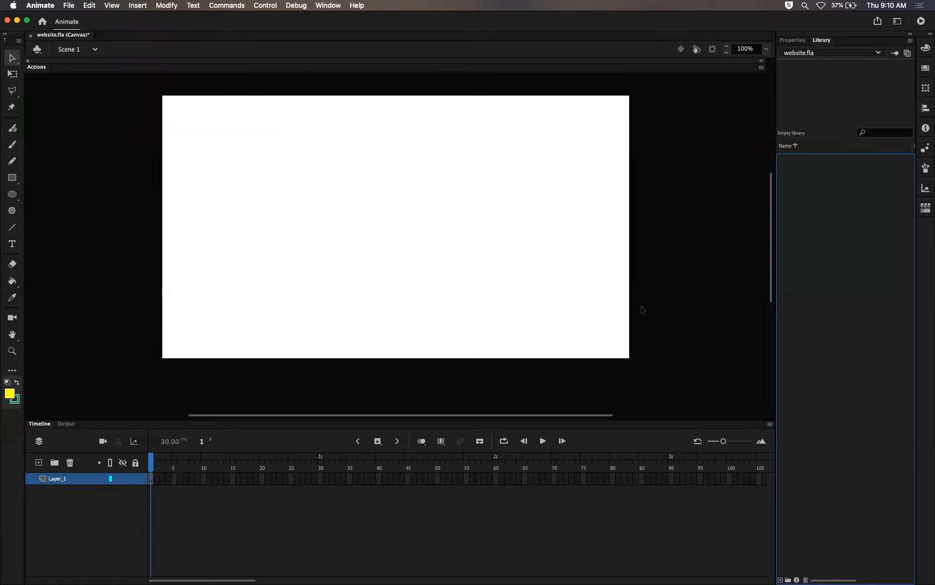
Step: In the PSD import options, exclude the Background layer so only the four bunny layers are imported
drag(934, 35, 513, 89)
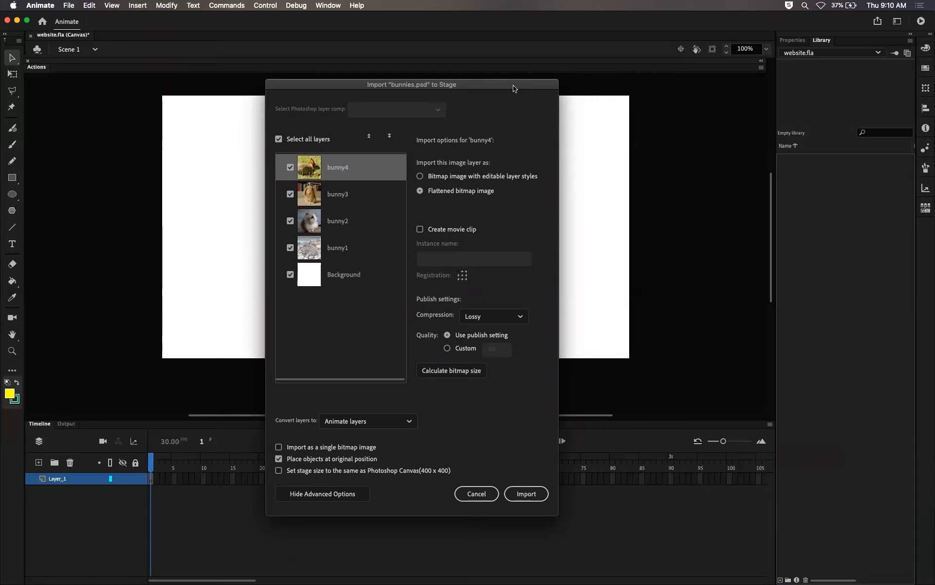
drag(440, 87, 473, 71)
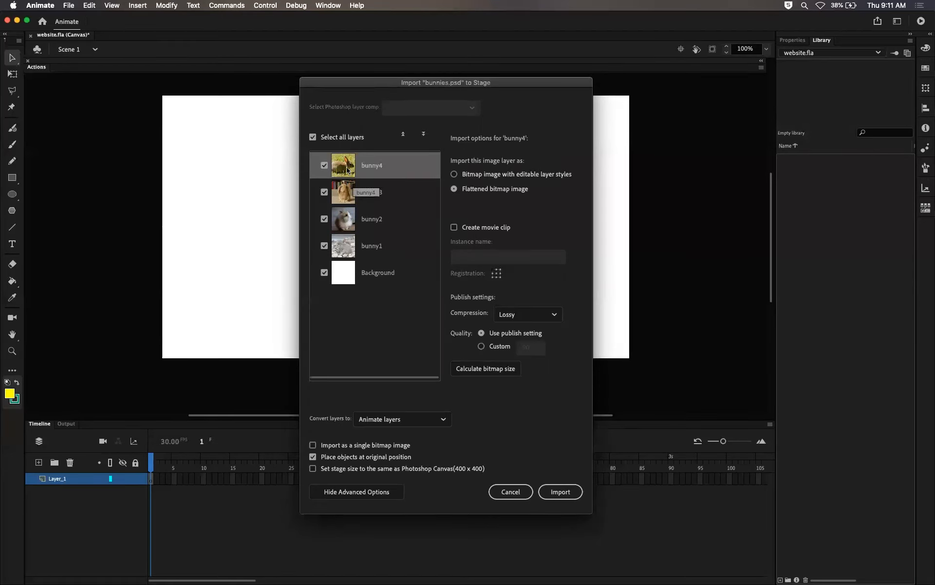
click(324, 273)
click(325, 272)
click(323, 273)
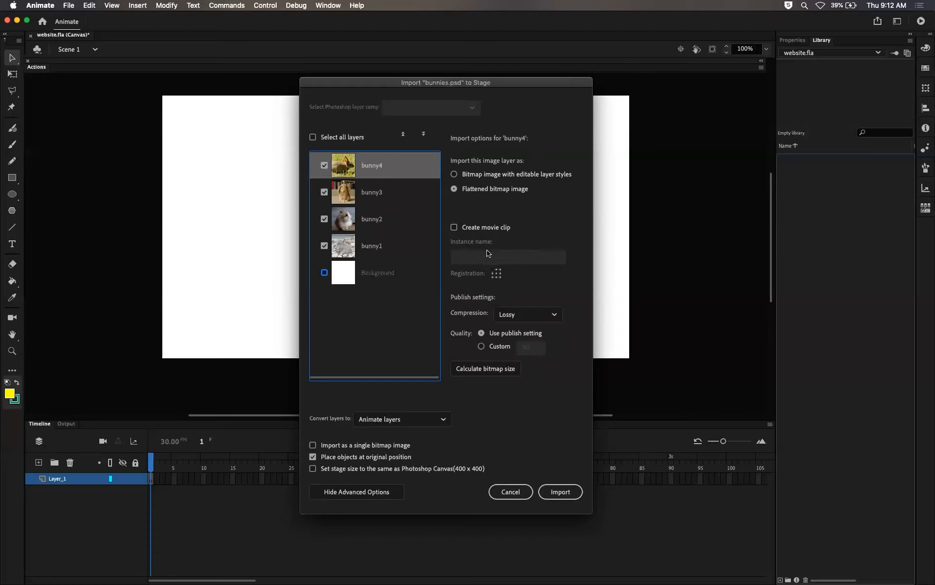
Step: Import the four bunny layers as flattened bitmaps, trying Lossless compression but keeping Lossy
click(558, 312)
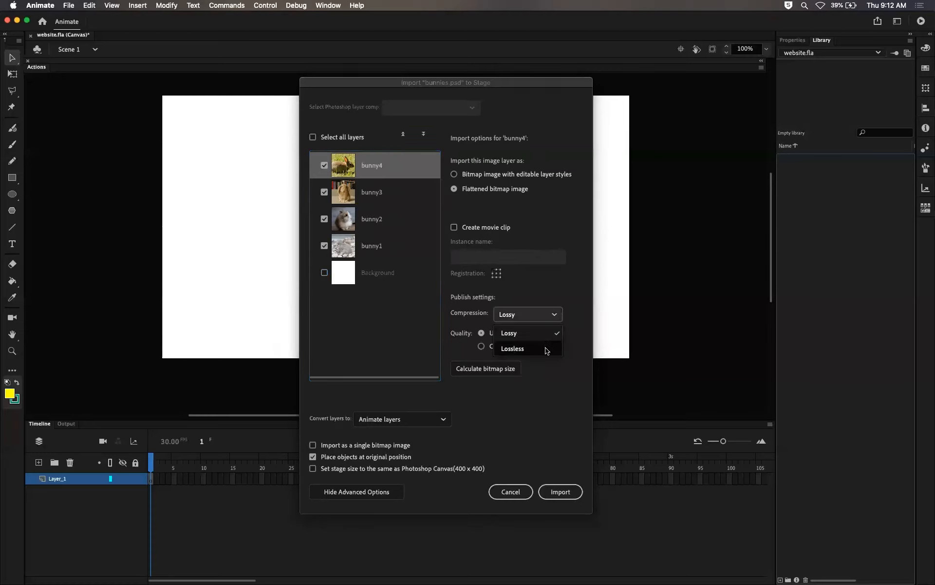
click(560, 296)
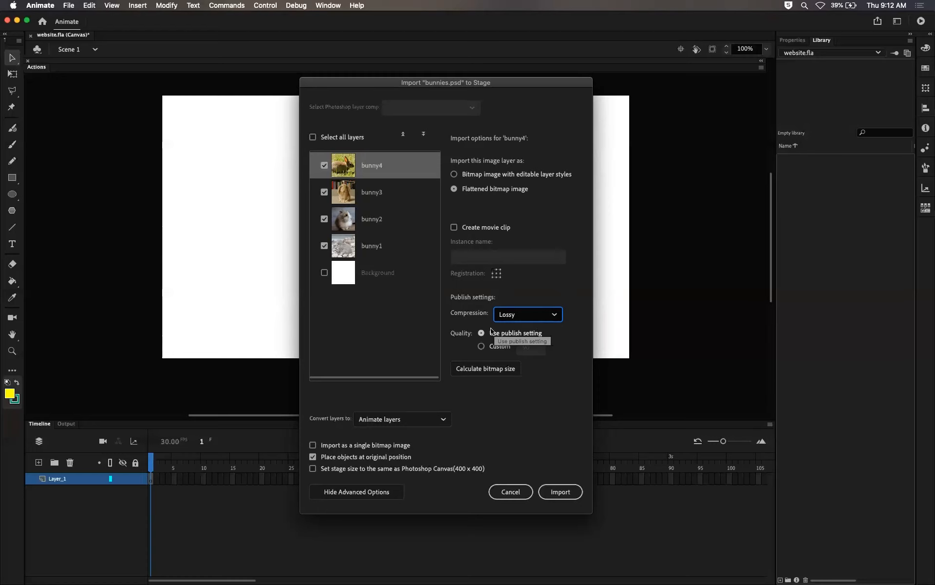
click(530, 319)
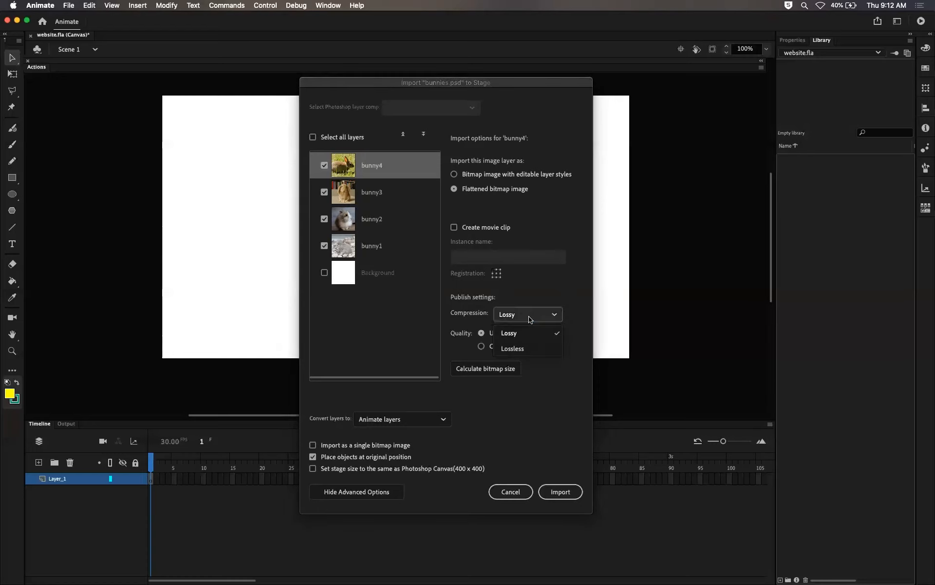
click(527, 349)
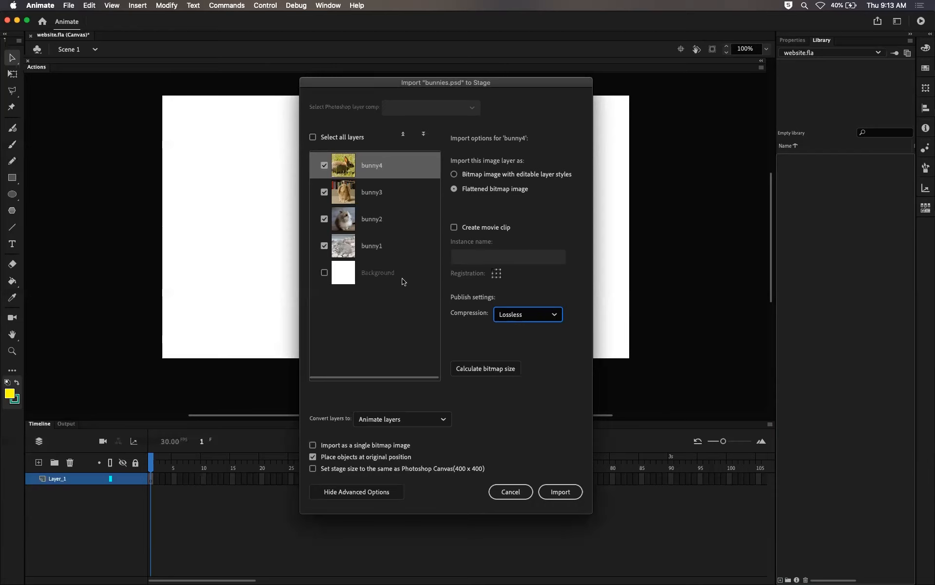
click(539, 312)
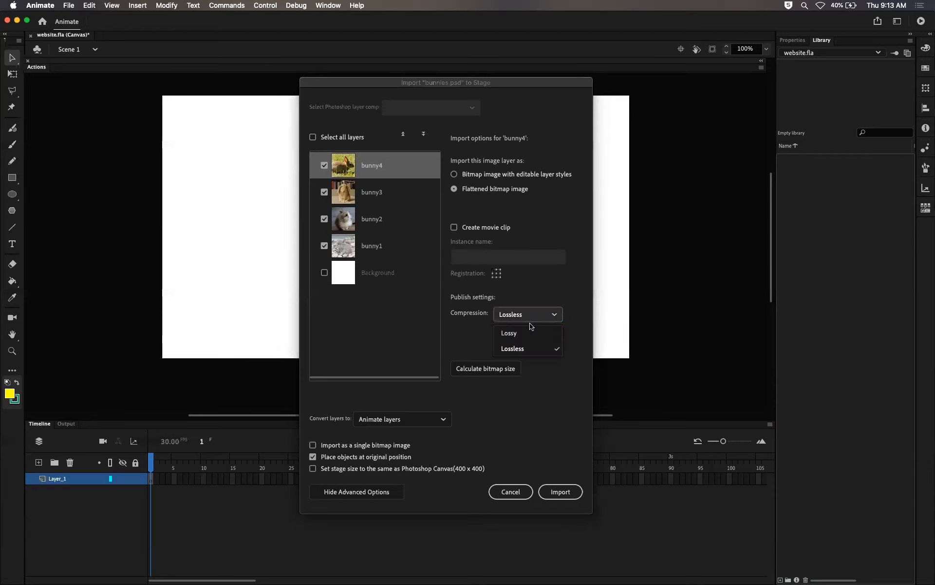
click(530, 330)
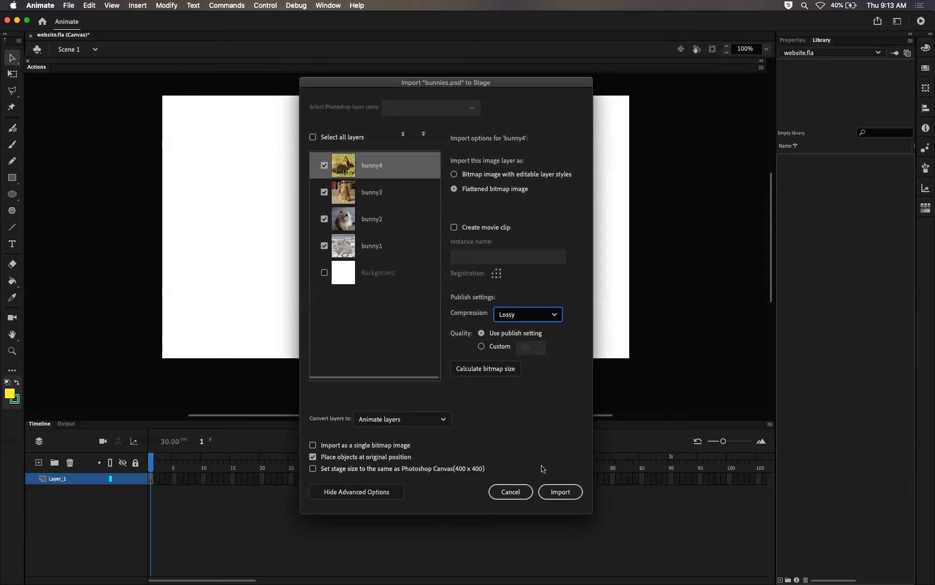
click(561, 492)
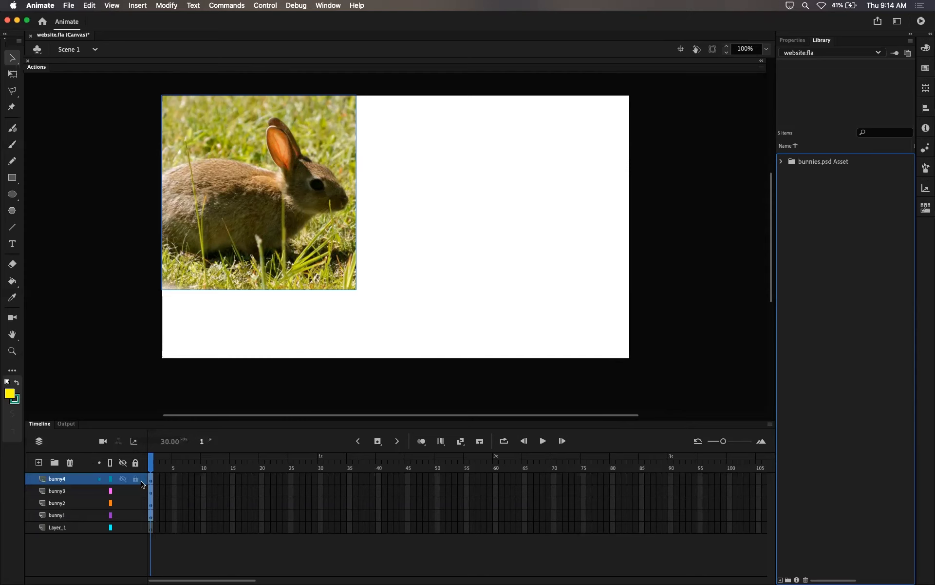
Step: Toggle each imported bunny layer's visibility to inspect the image on it
click(71, 517)
click(77, 503)
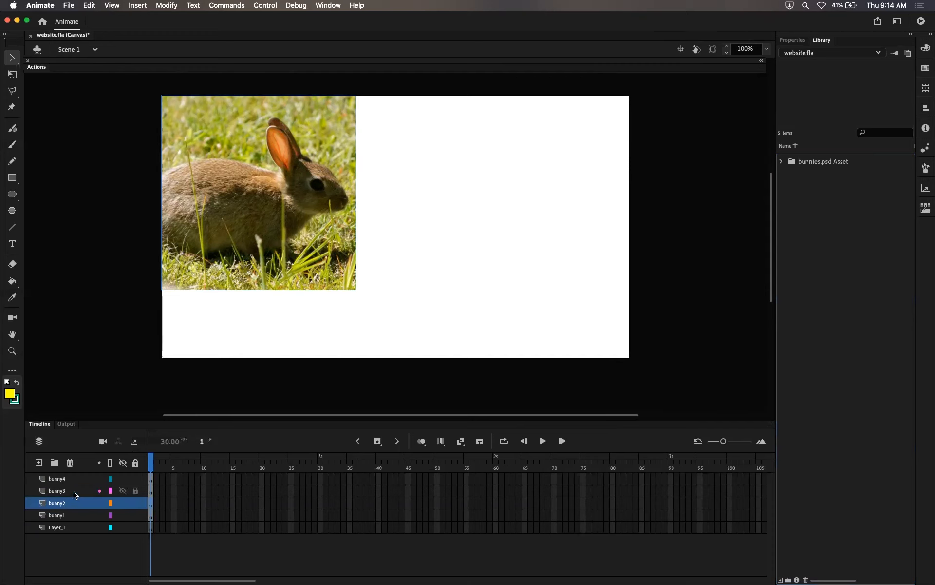
click(77, 491)
click(119, 480)
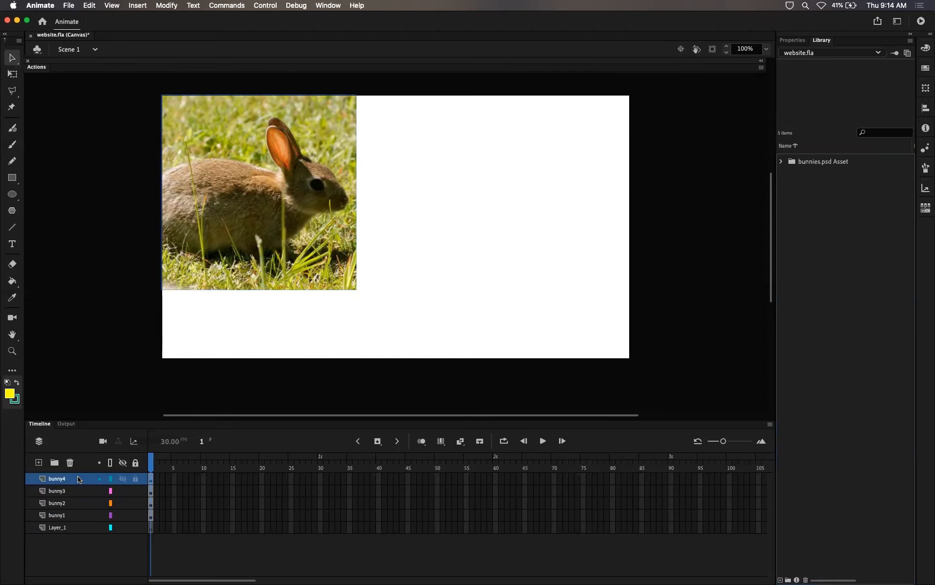
click(123, 479)
click(123, 491)
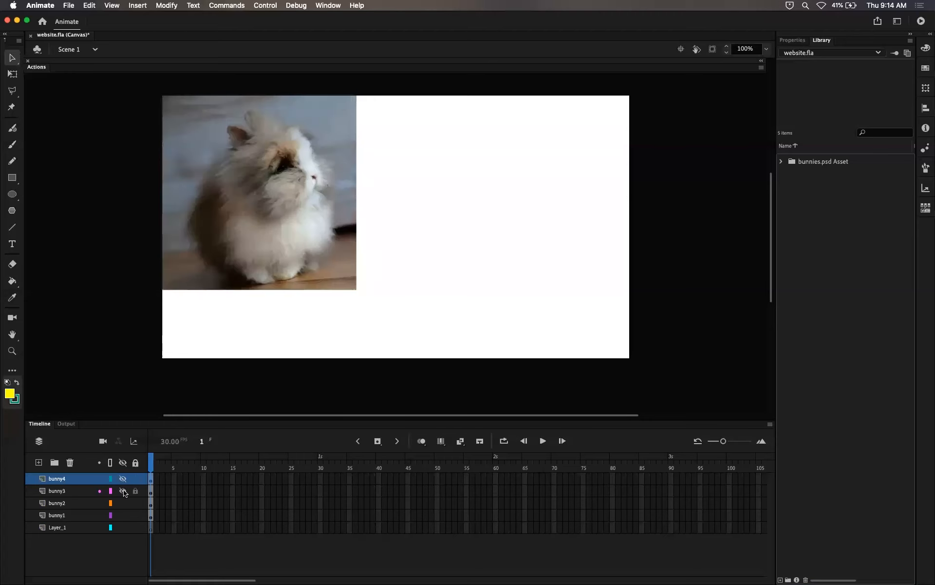
click(123, 503)
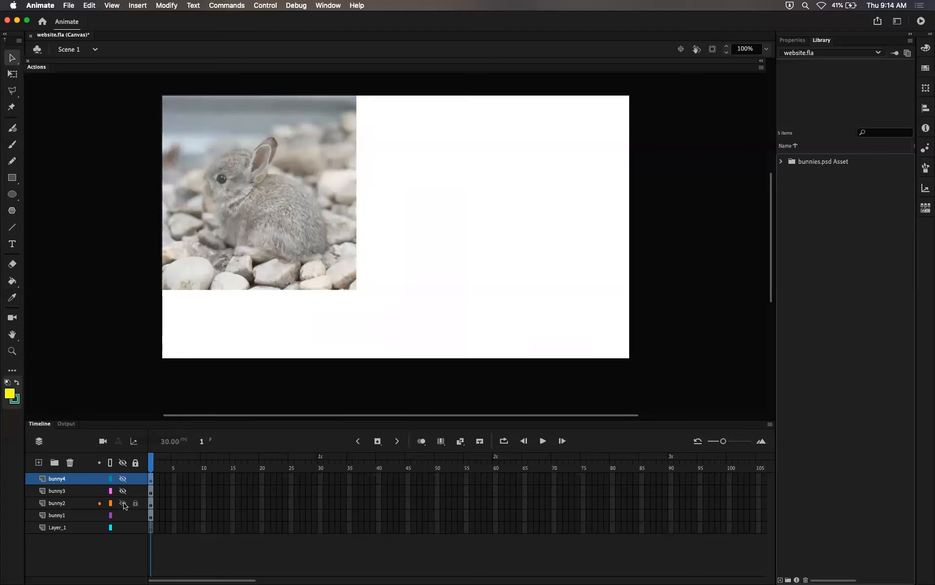
click(123, 503)
click(123, 491)
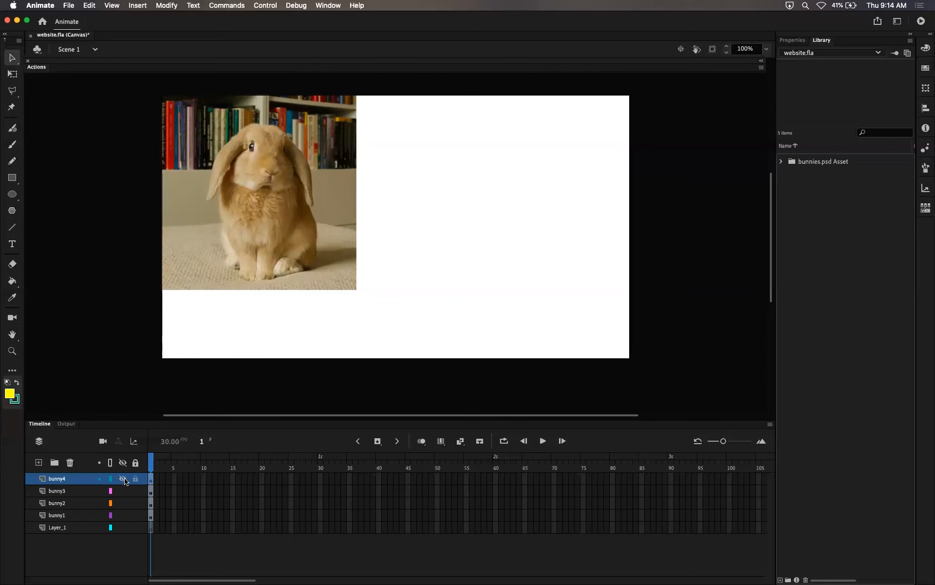
click(124, 480)
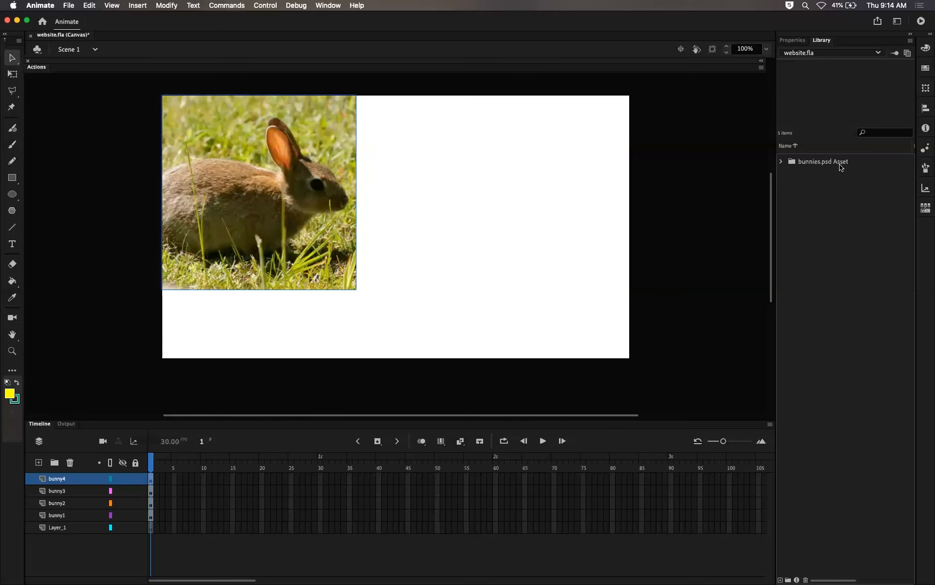
Step: Expand the bunnies.psd Asset folder in the Library and preview each bunny bitmap
click(781, 162)
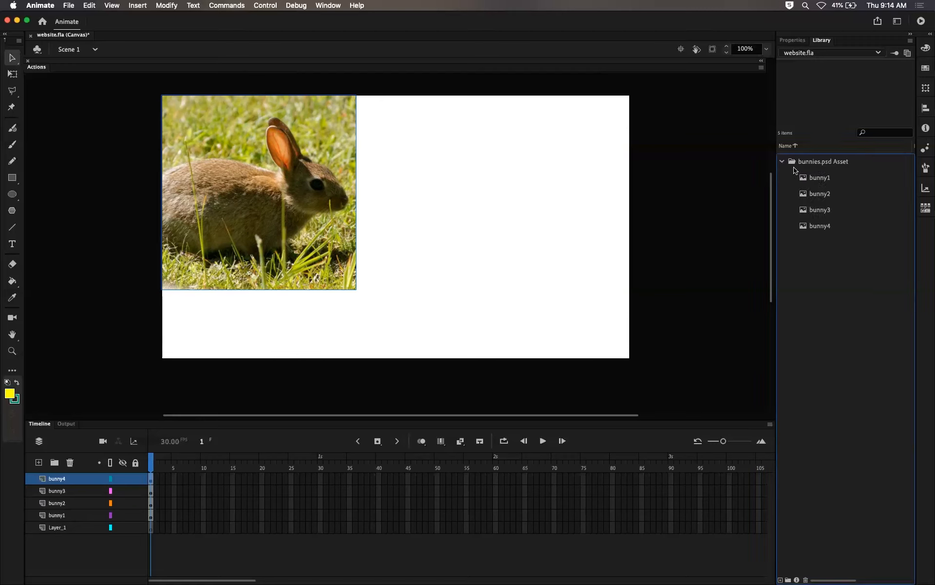
click(816, 179)
click(816, 194)
click(818, 212)
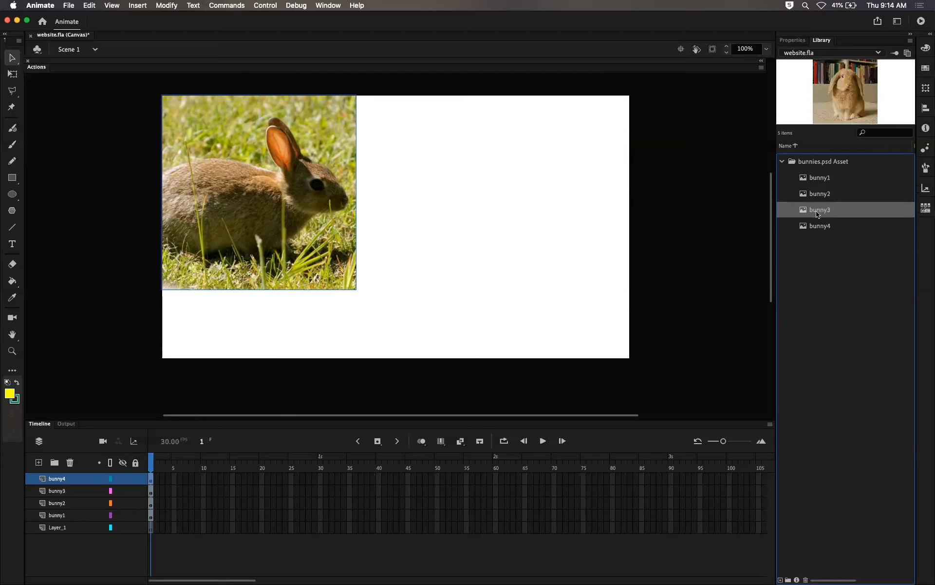
click(819, 227)
click(821, 211)
click(821, 195)
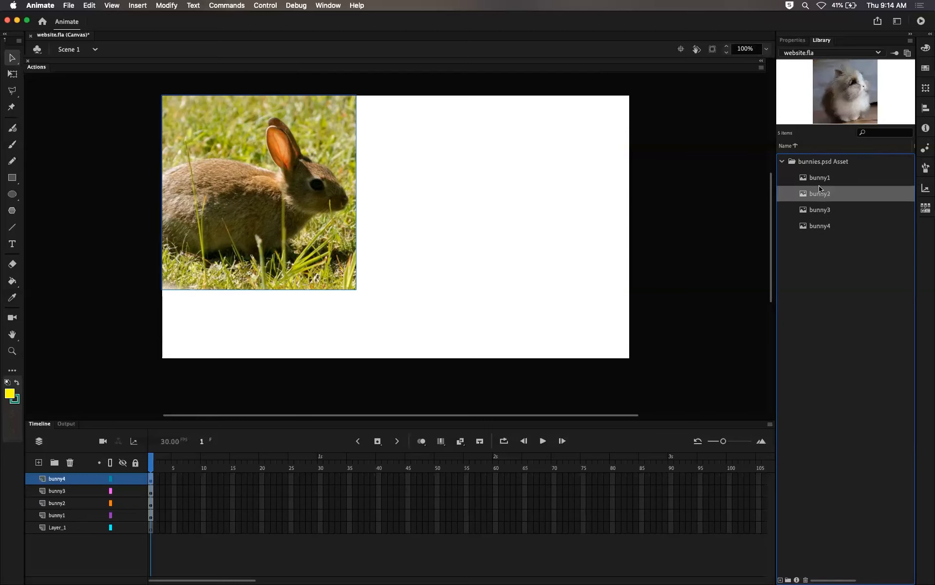
click(820, 179)
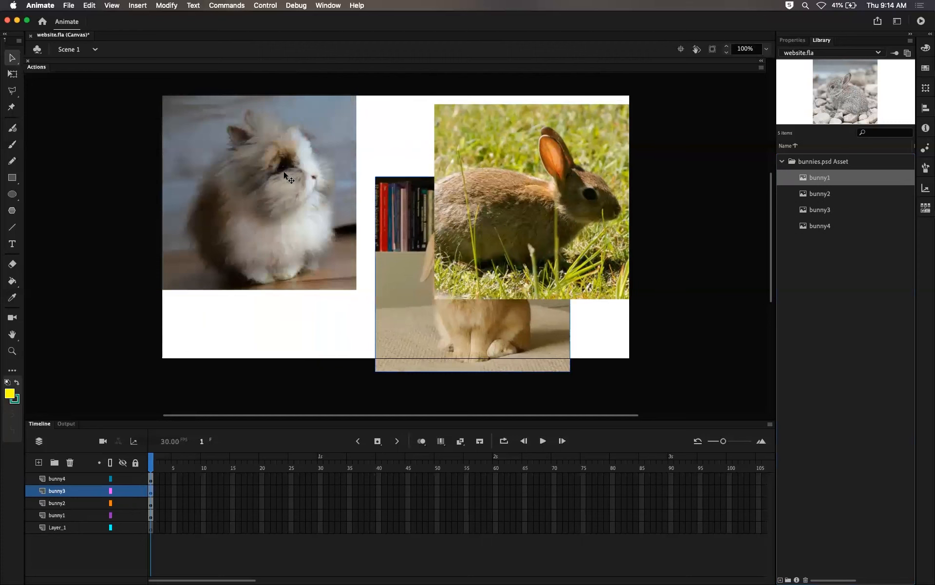
Step: Delete all four bunny images from the stage
drag(284, 172, 305, 297)
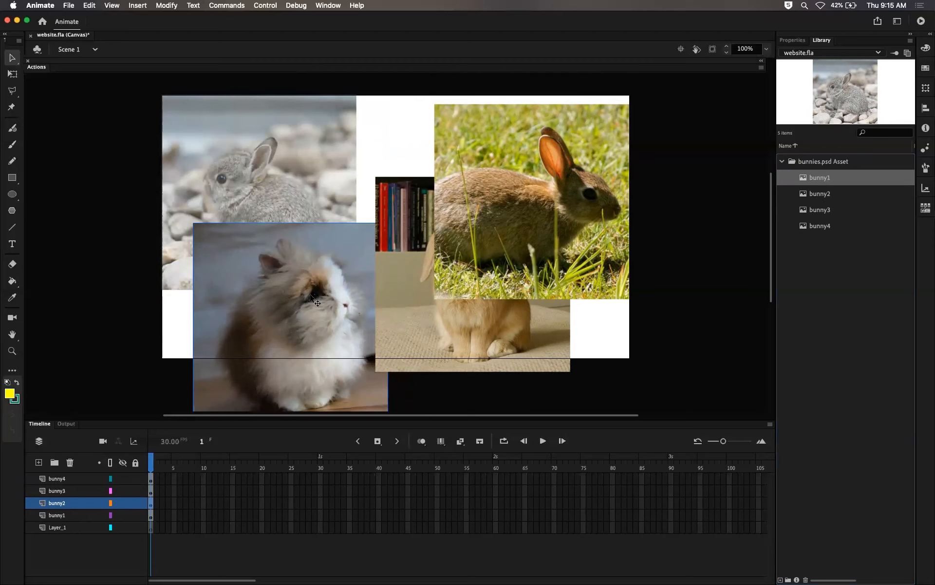
key(Delete)
click(432, 292)
key(Delete)
click(471, 259)
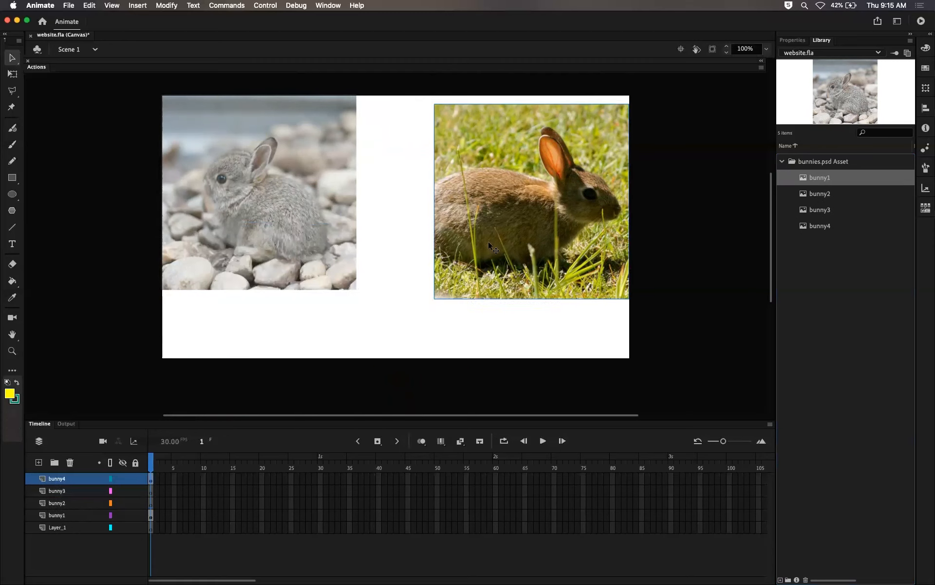
key(Delete)
click(287, 221)
key(Delete)
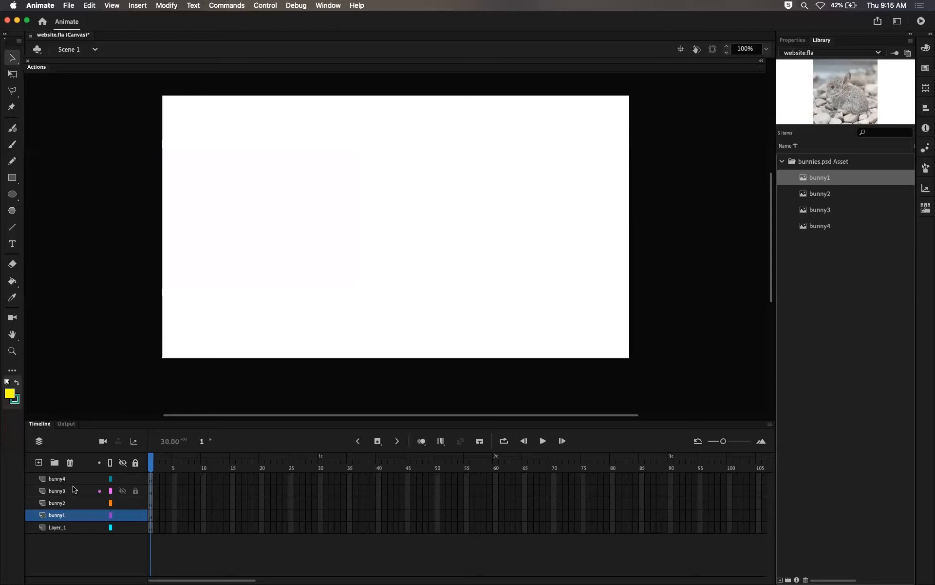
Step: Delete the four bunny layers from the timeline, leaving only Layer_1
click(70, 462)
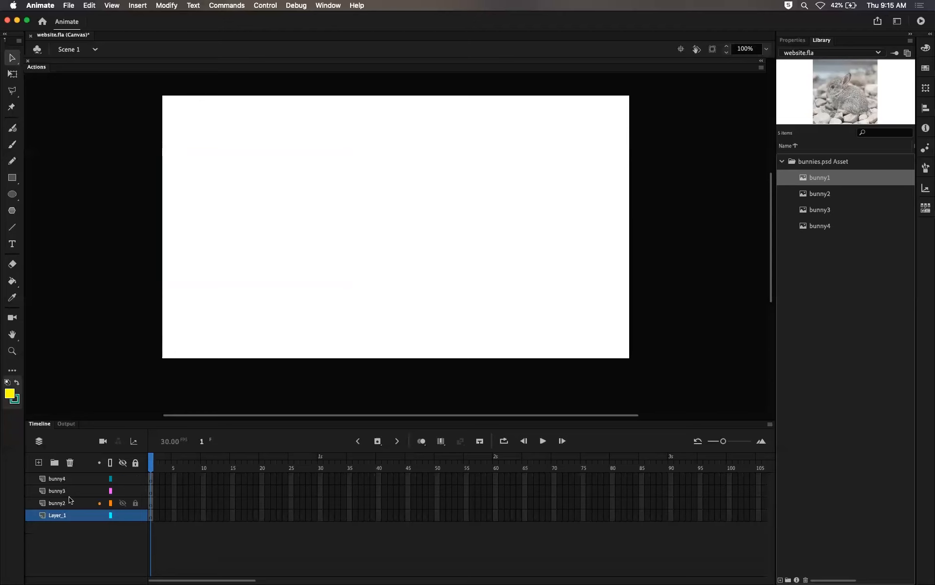
click(74, 480)
click(69, 462)
click(69, 462)
click(69, 463)
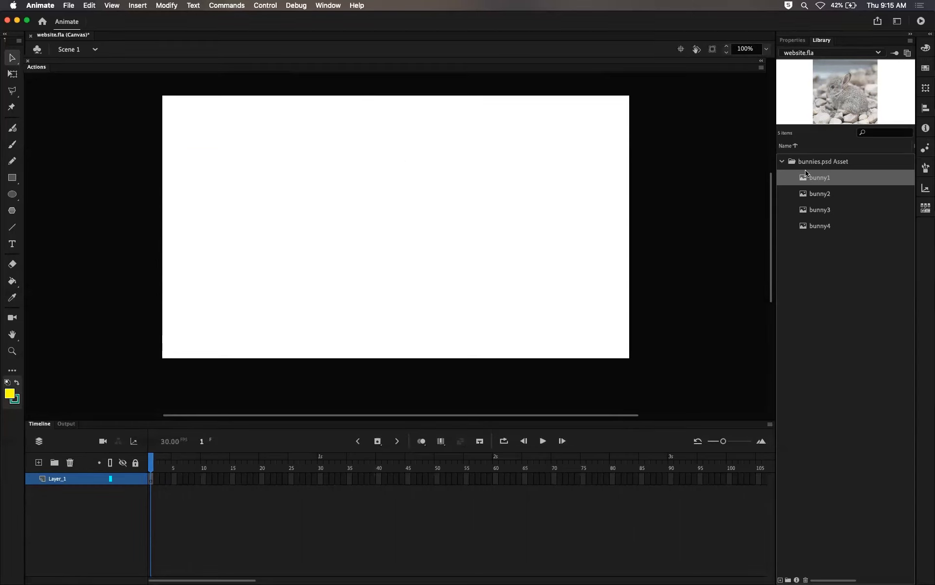
Step: Select each bunny bitmap in the Library in turn to preview it
click(818, 194)
click(819, 209)
click(819, 225)
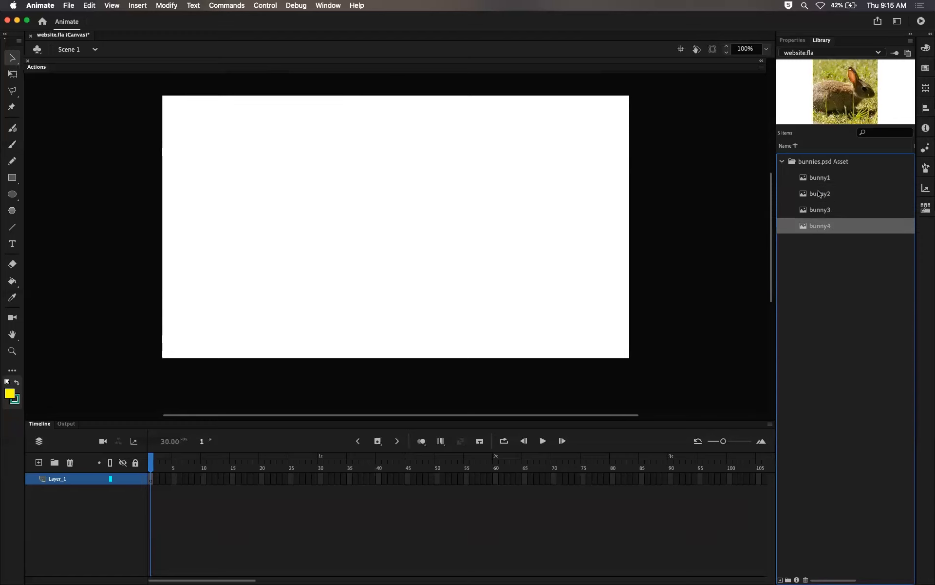
click(820, 195)
click(818, 184)
click(820, 195)
click(820, 210)
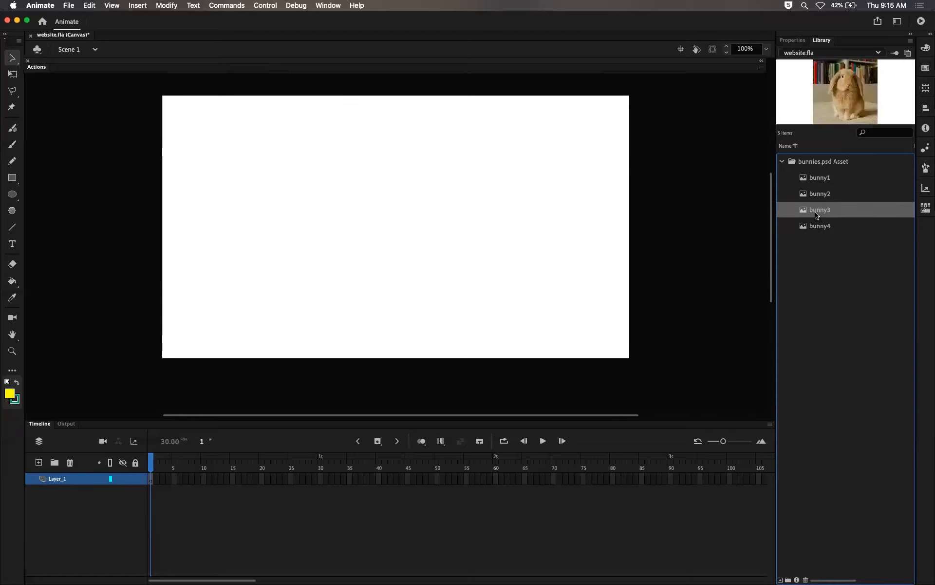
click(817, 226)
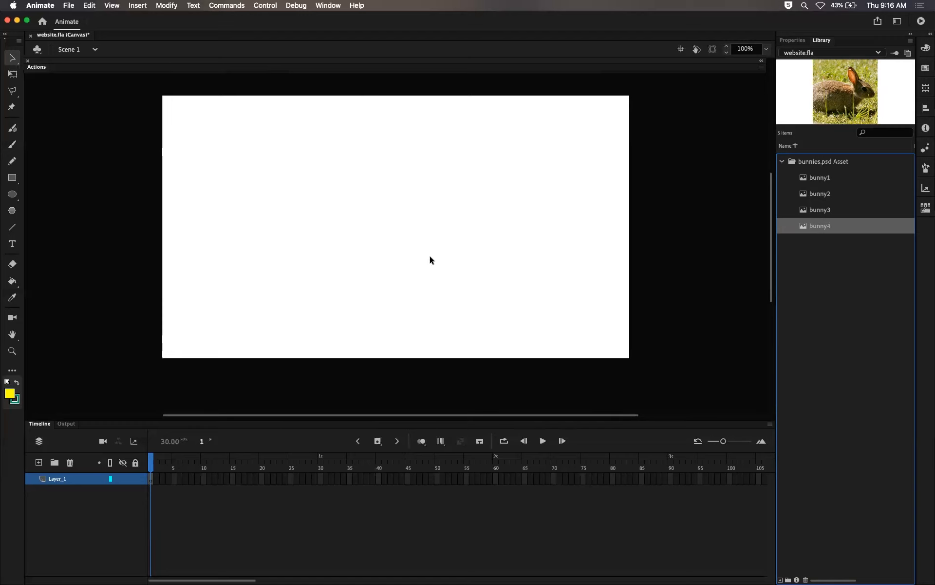
click(822, 178)
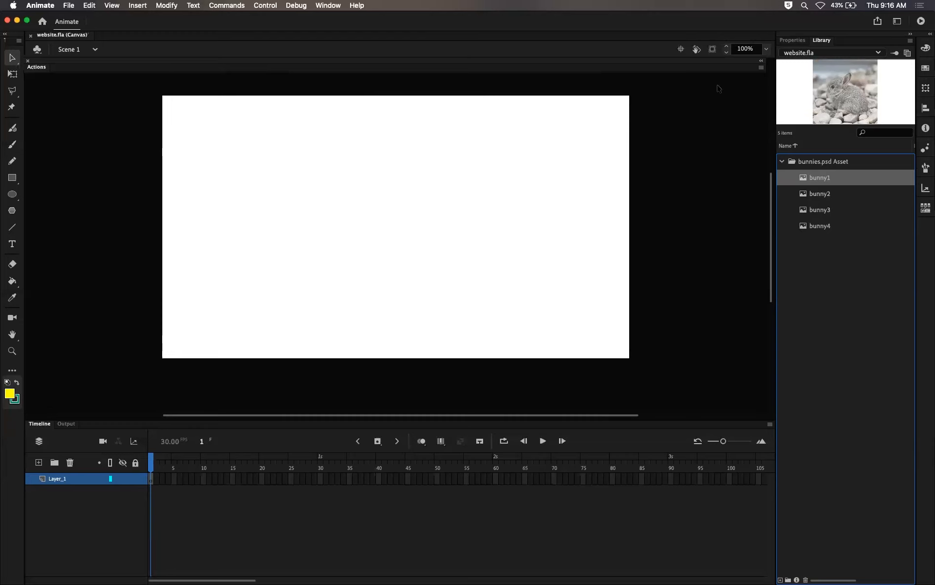
click(812, 194)
click(818, 211)
click(816, 225)
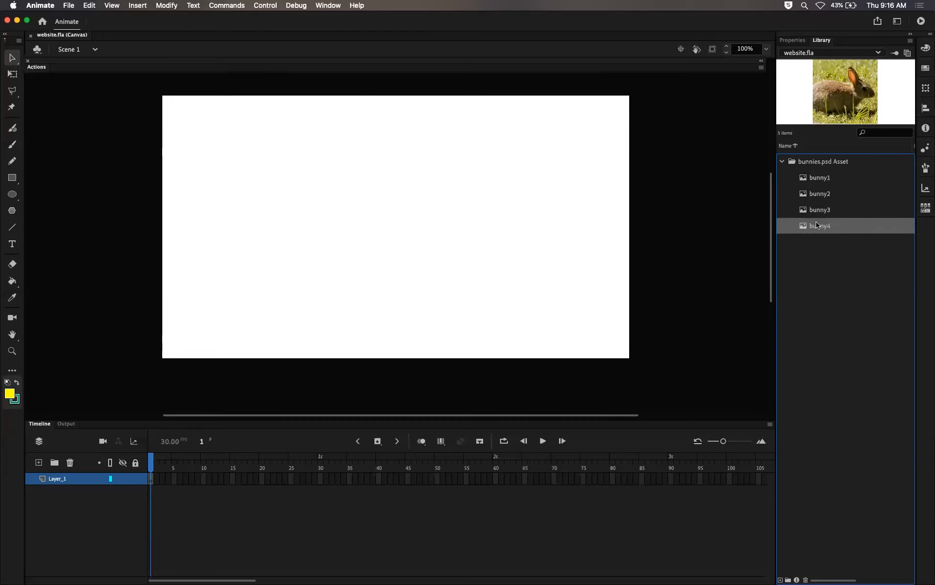
click(816, 162)
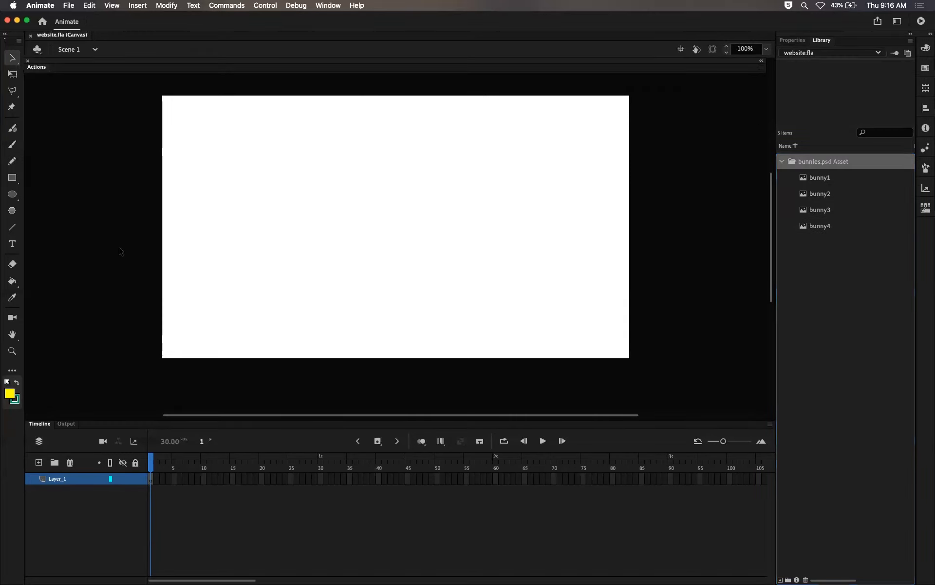
click(802, 180)
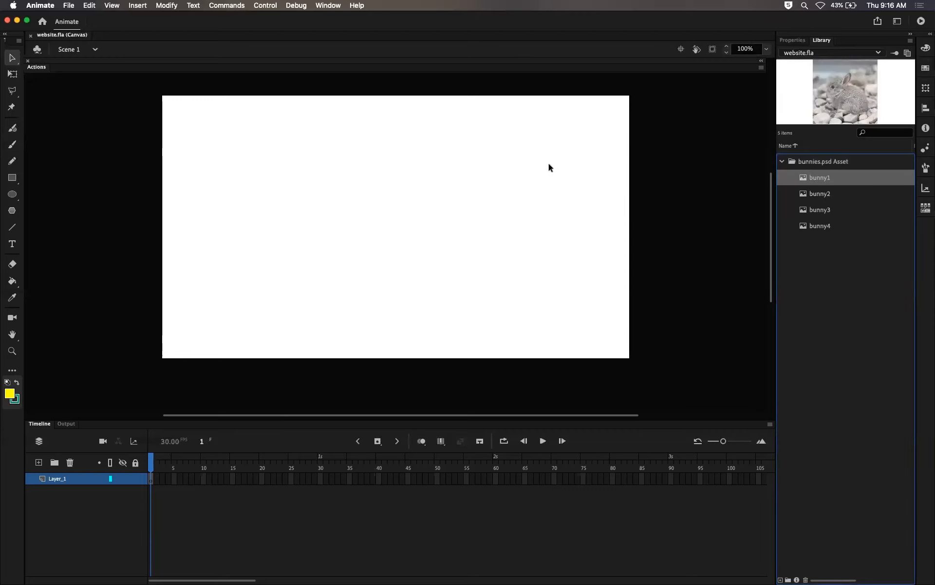
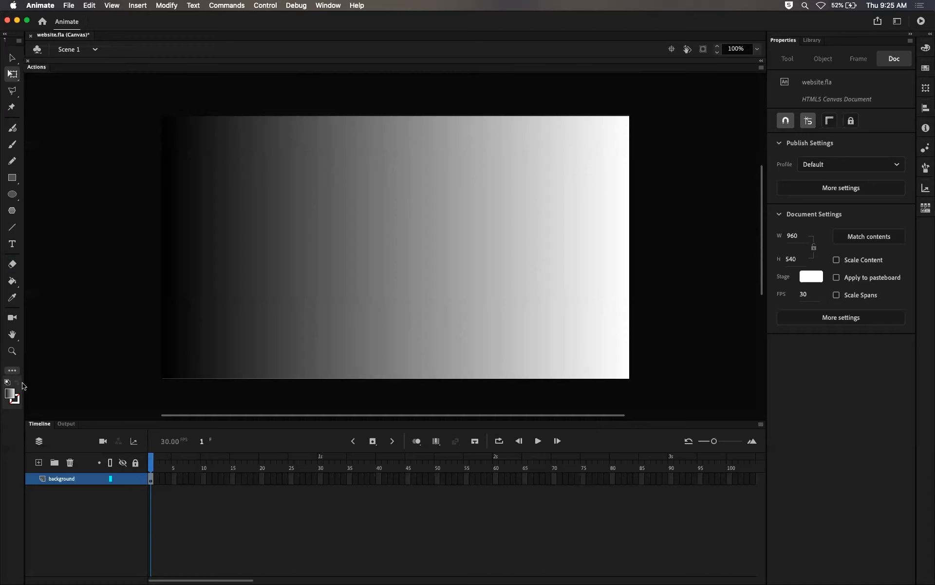
Step: Rotate the background's gradient fill with the Gradient Transform tool so it runs vertically, dark at the top and white at the bottom
click(12, 371)
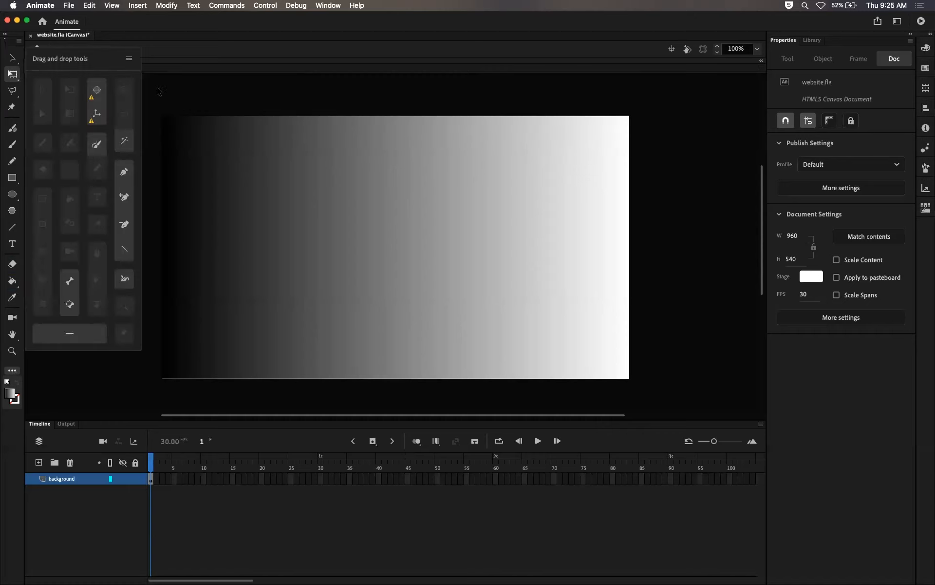
click(12, 74)
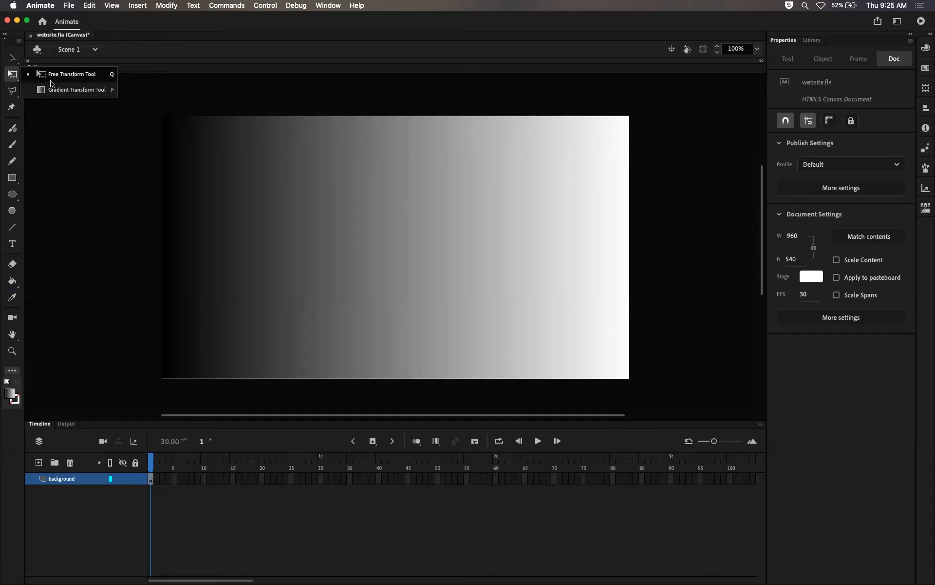
click(84, 93)
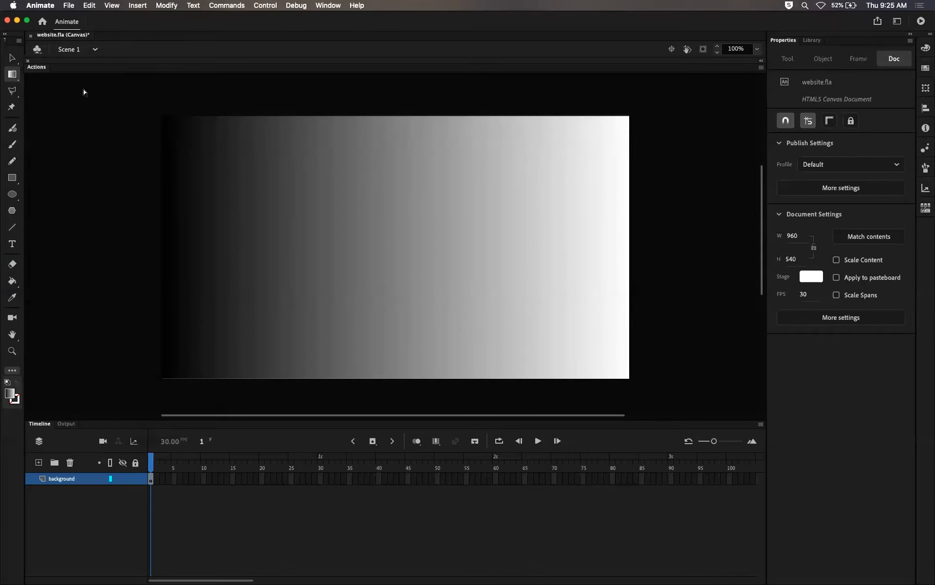
click(363, 258)
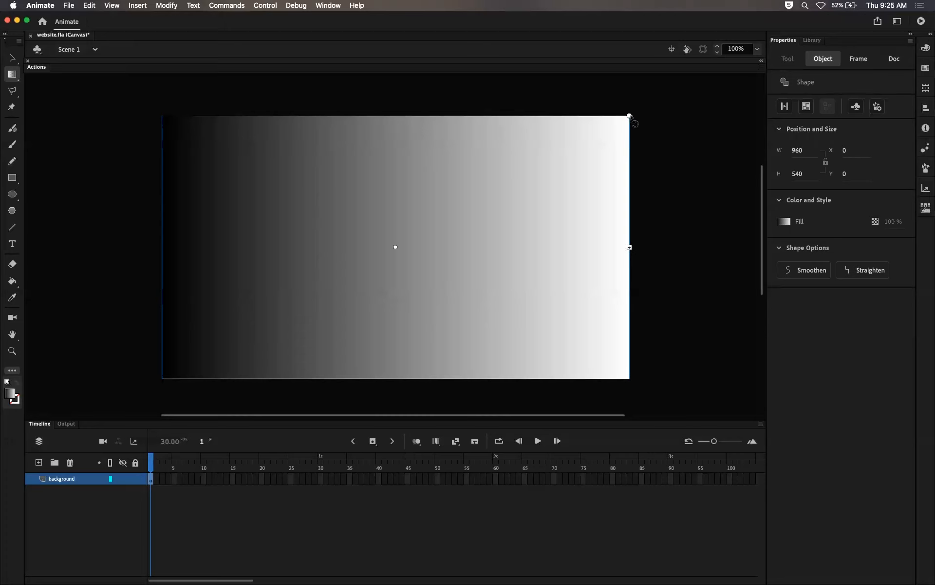
drag(629, 116, 583, 146)
drag(629, 247, 482, 253)
drag(484, 116, 520, 335)
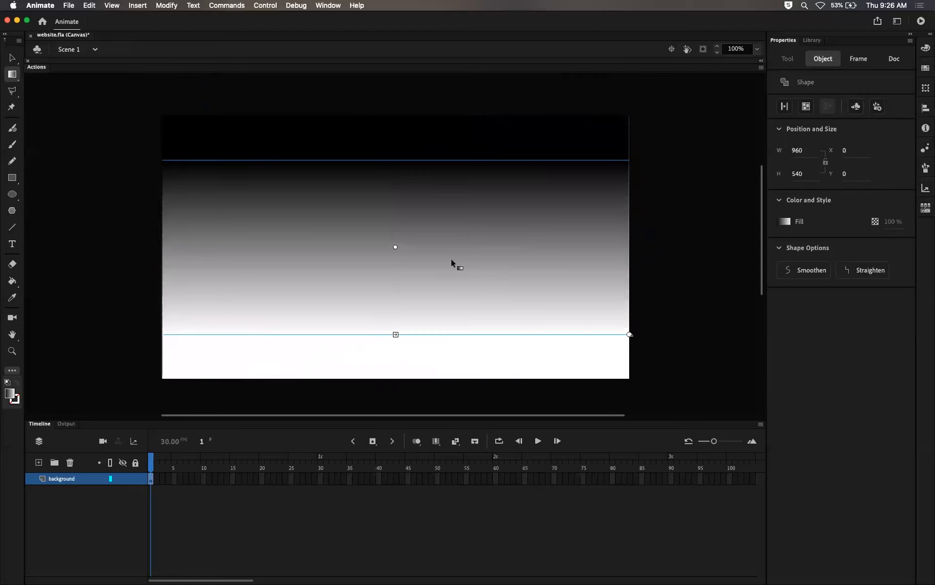
drag(395, 333, 429, 378)
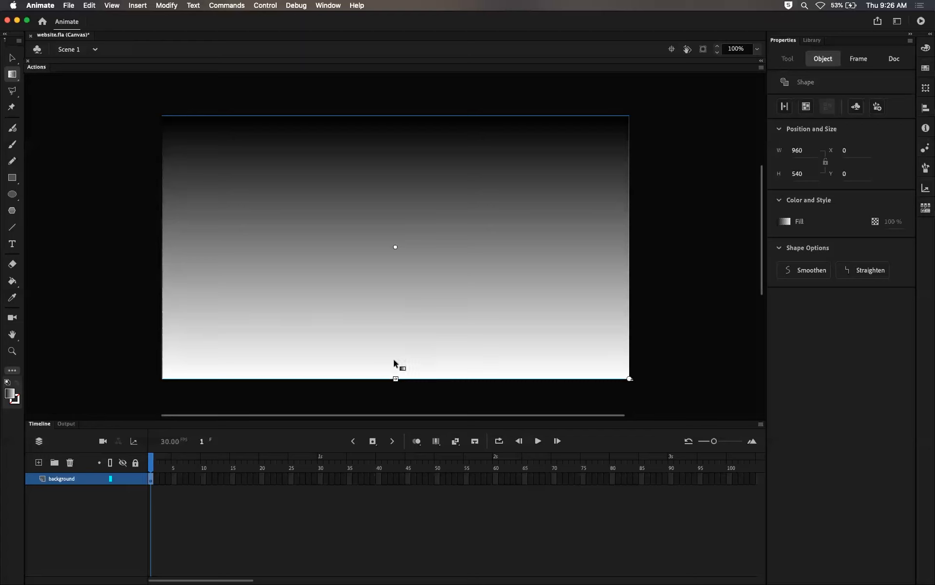
click(676, 244)
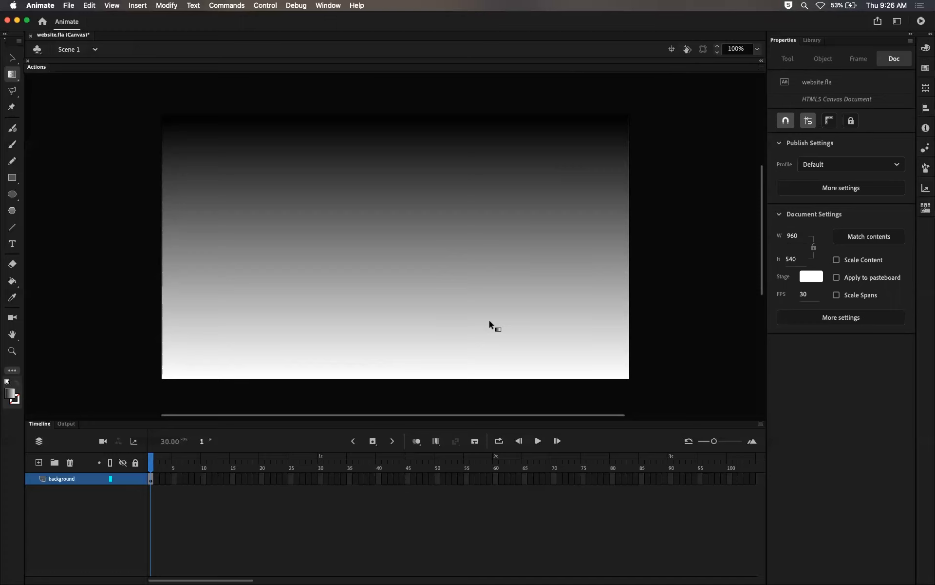
Step: Open the Color panel for editing the background's gradient fill
key(v)
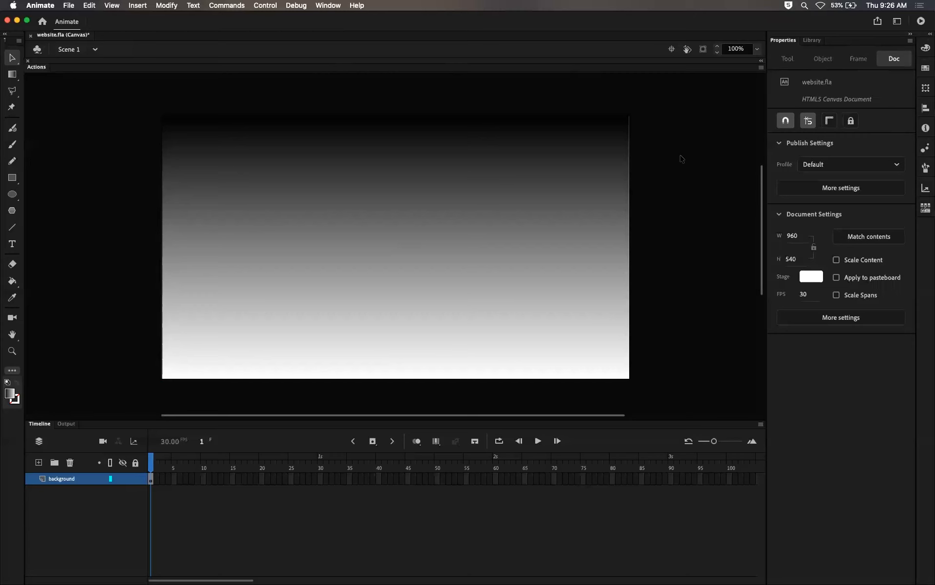
click(604, 179)
click(700, 173)
click(12, 74)
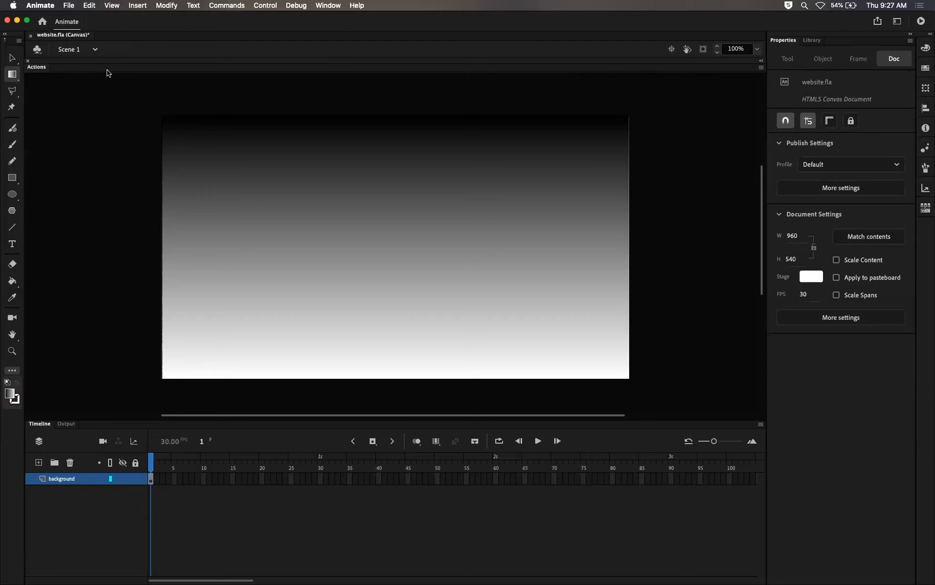
click(926, 50)
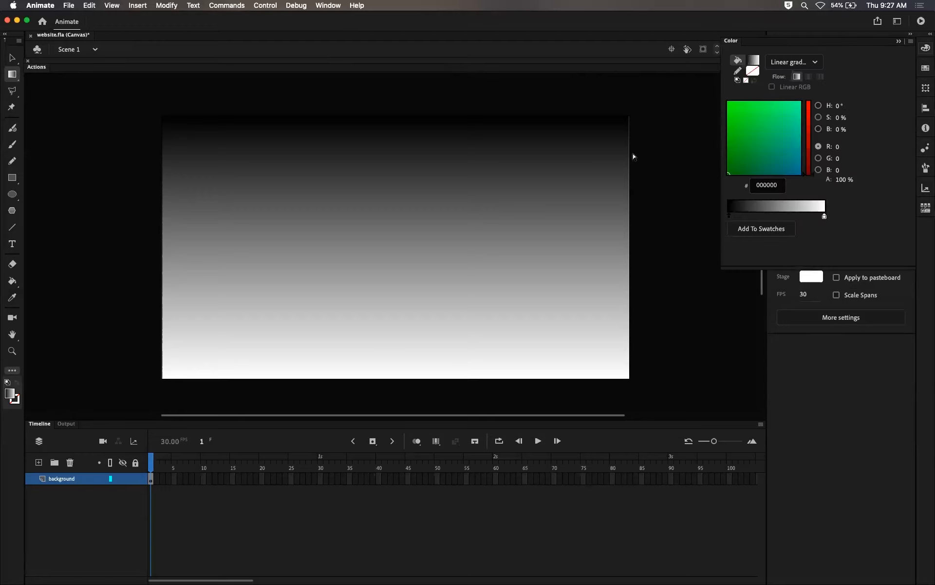
click(12, 58)
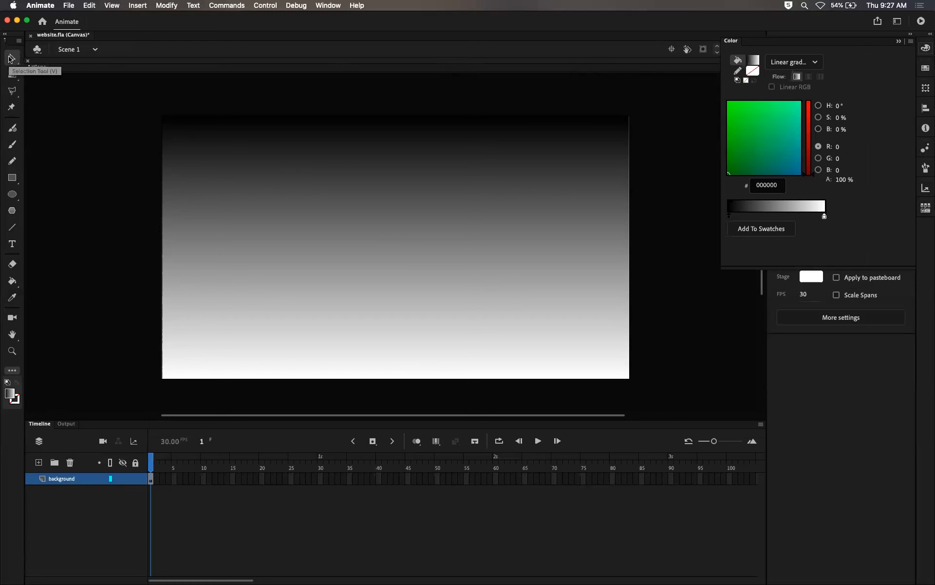
click(380, 215)
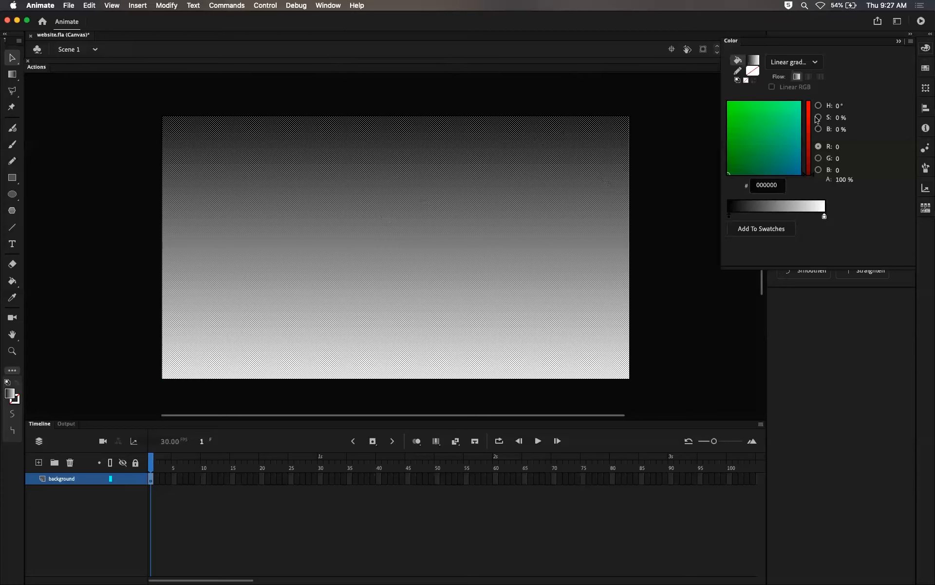
click(665, 177)
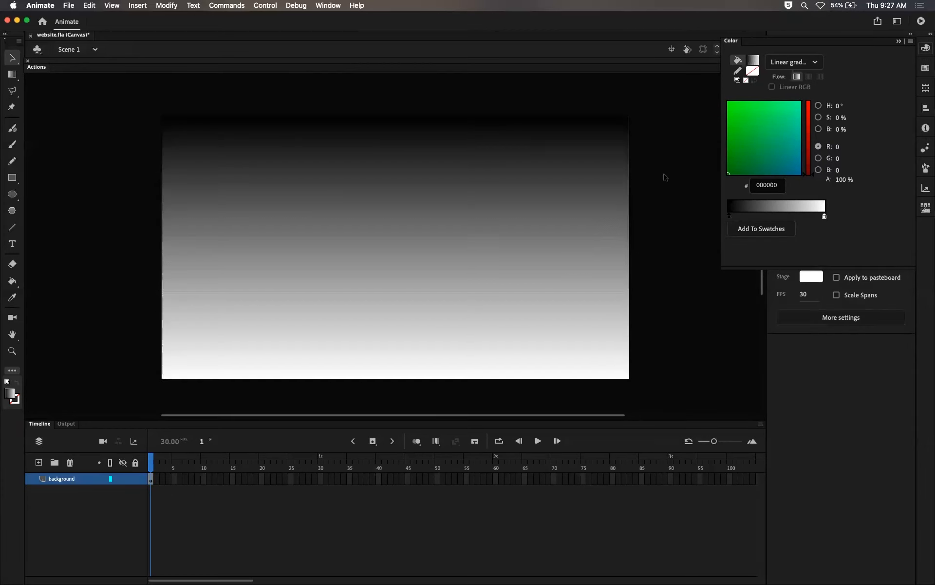
drag(730, 216, 775, 219)
click(540, 223)
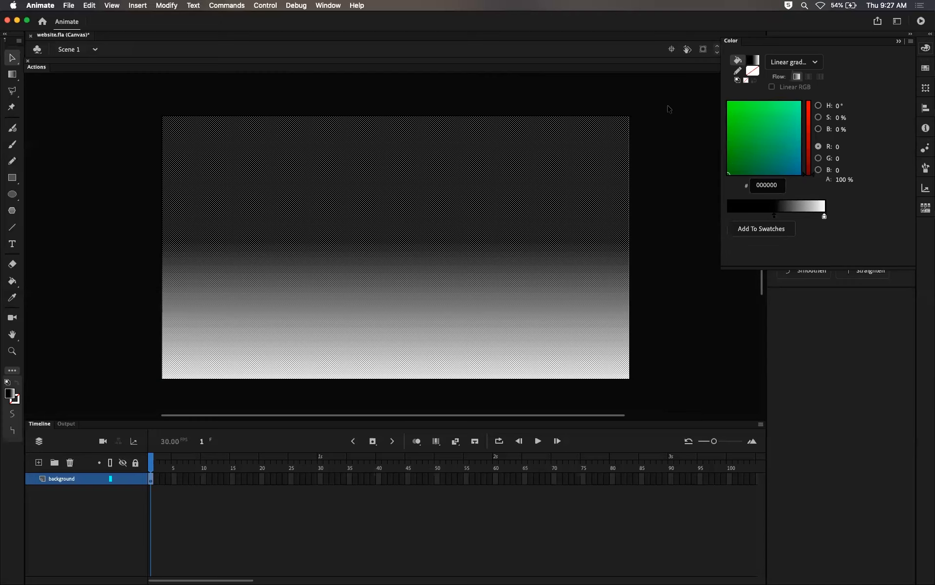
click(669, 108)
drag(771, 217, 694, 217)
click(569, 232)
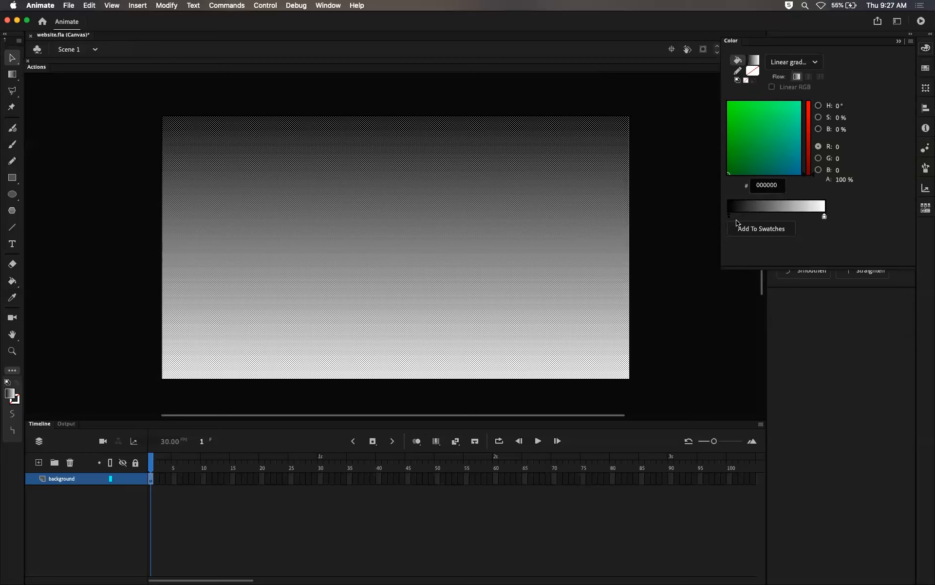
click(669, 199)
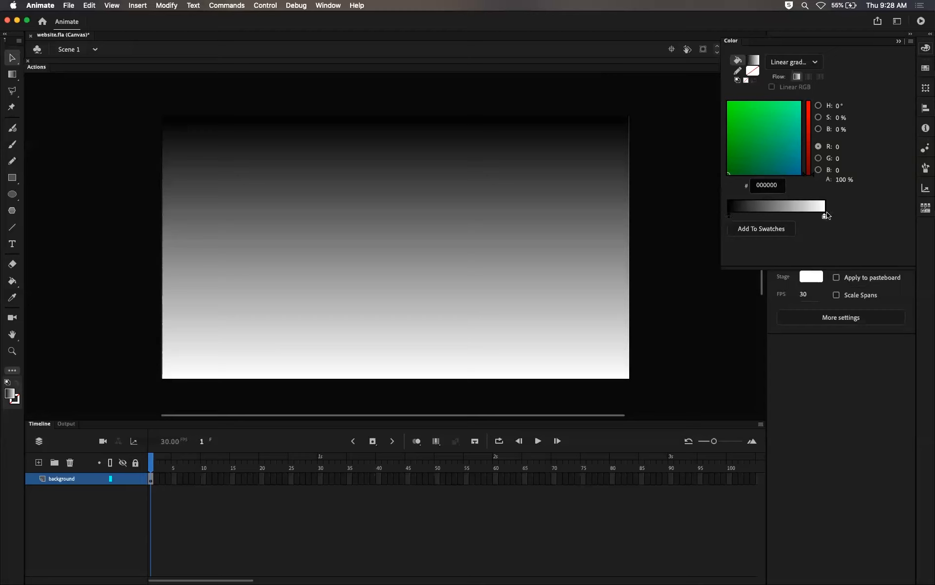
Step: Select the background shape and set the gradient's dark stop to blue 001DE5
click(825, 216)
click(729, 215)
click(825, 216)
click(730, 216)
drag(767, 148, 785, 160)
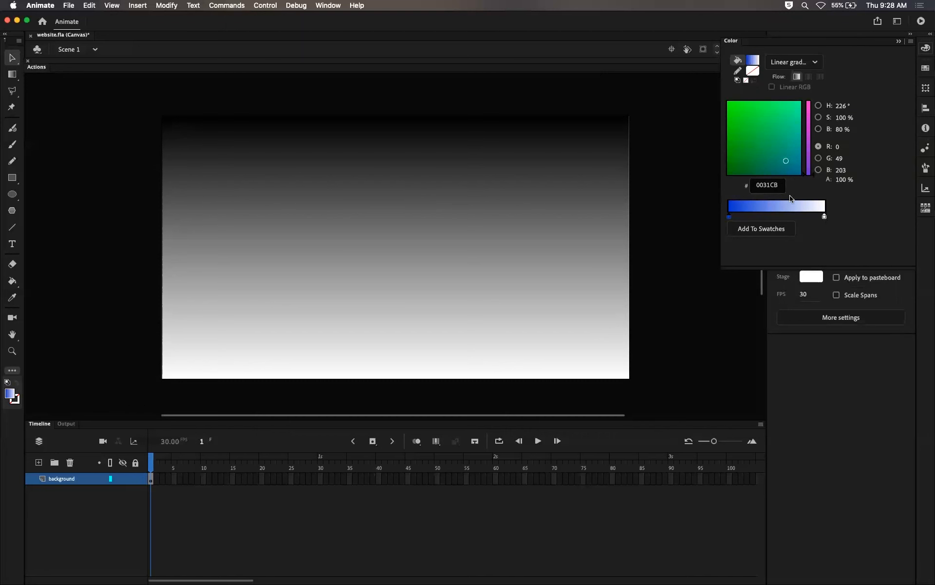
click(579, 185)
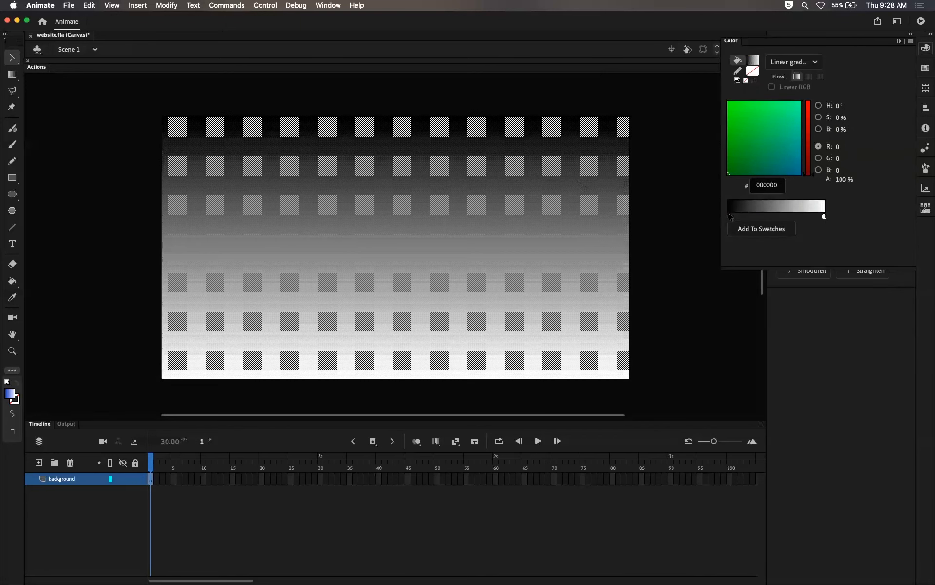
drag(758, 160, 792, 166)
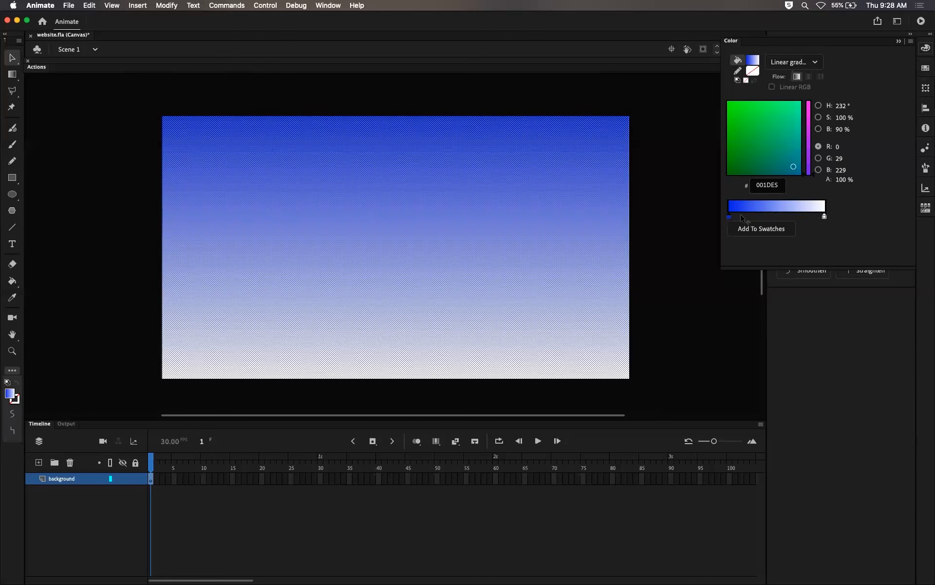
Step: Add two stops in the middle of the gradient and color one of them purple B01AE5
mouse_move(729, 217)
mouse_down()
mouse_move(782, 218)
mouse_move(729, 217)
mouse_up()
mouse_move(824, 217)
mouse_down()
mouse_move(772, 217)
mouse_move(824, 217)
mouse_up()
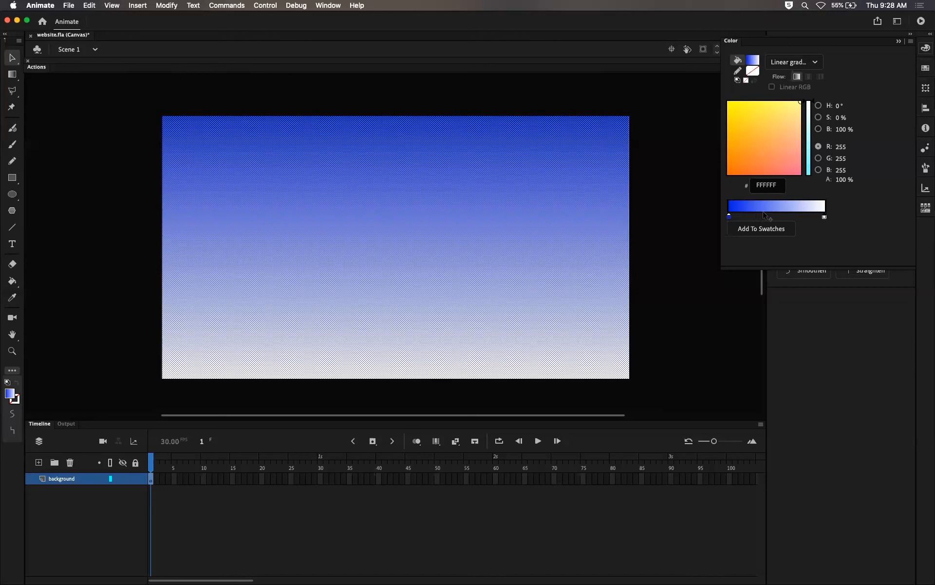
click(757, 214)
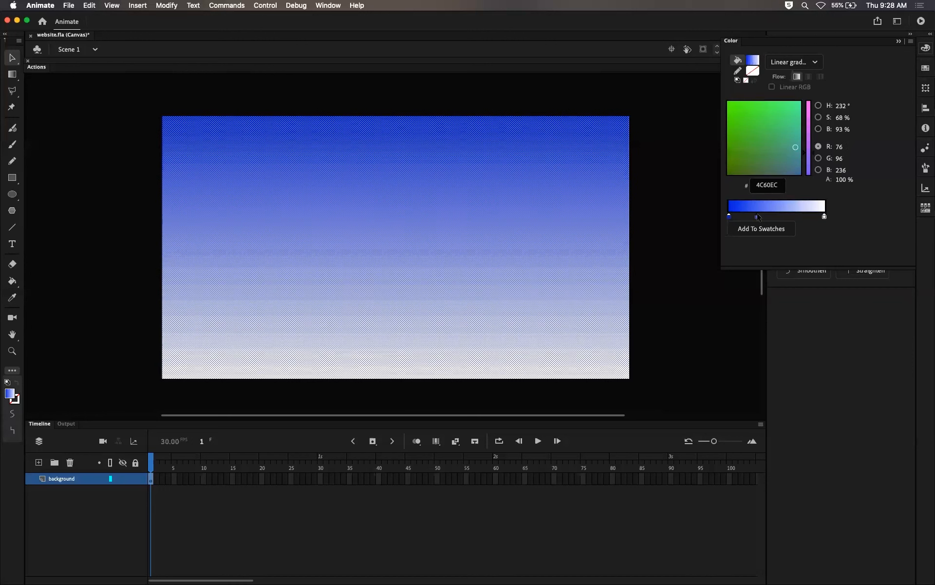
click(795, 216)
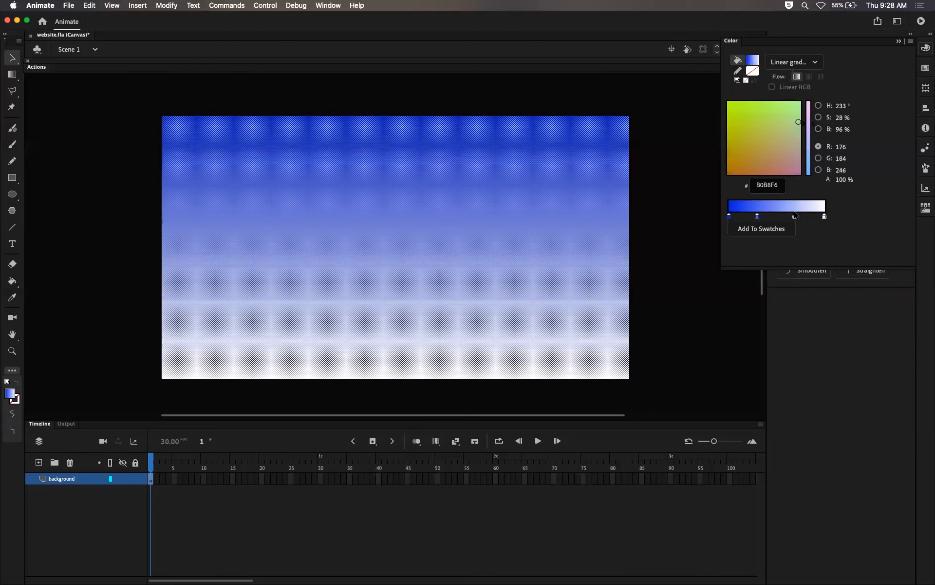
click(757, 216)
mouse_move(769, 141)
mouse_down()
mouse_move(748, 149)
mouse_move(793, 167)
mouse_up()
click(795, 215)
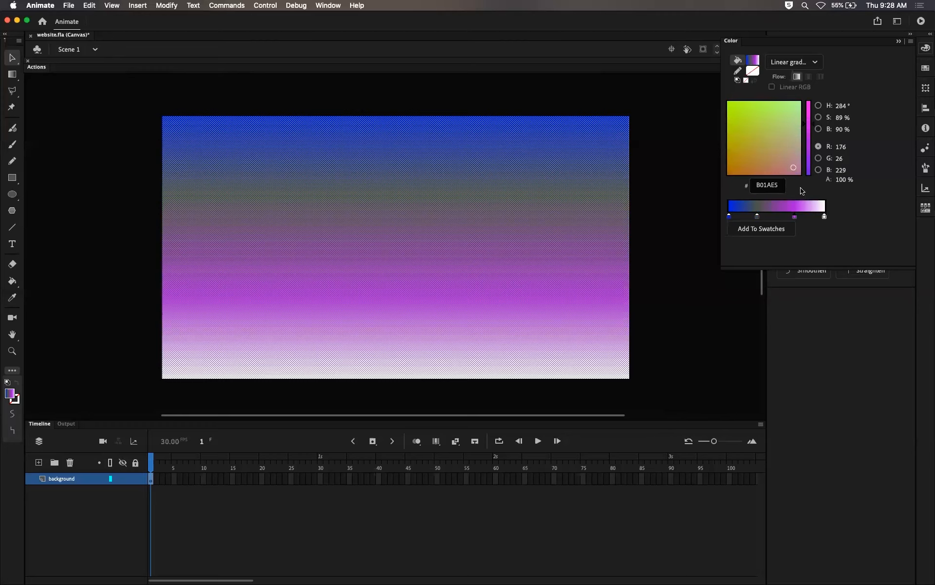
click(677, 185)
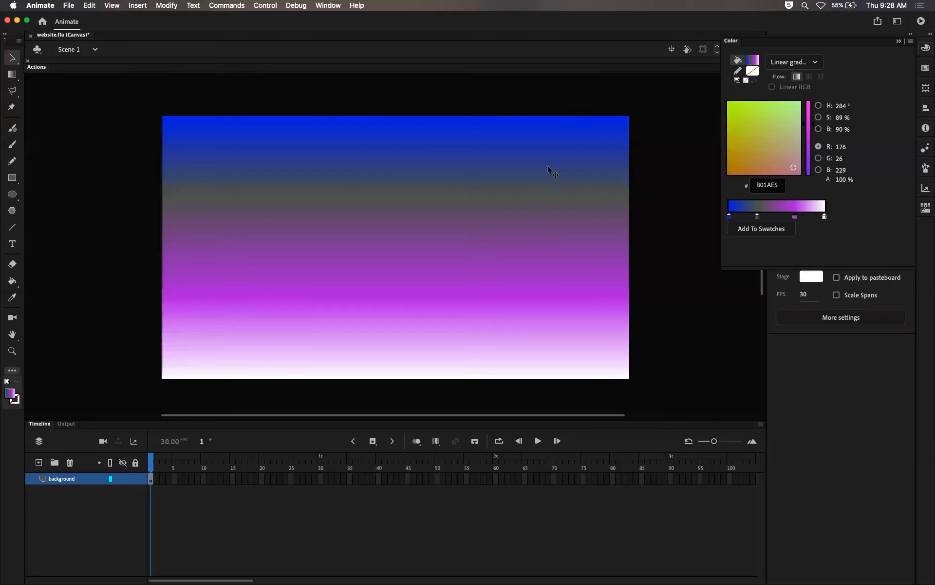
Step: Add a green 7BBA2F gradient stop, then remove the added middle stops from the gradient
click(779, 215)
drag(774, 166, 748, 107)
click(610, 255)
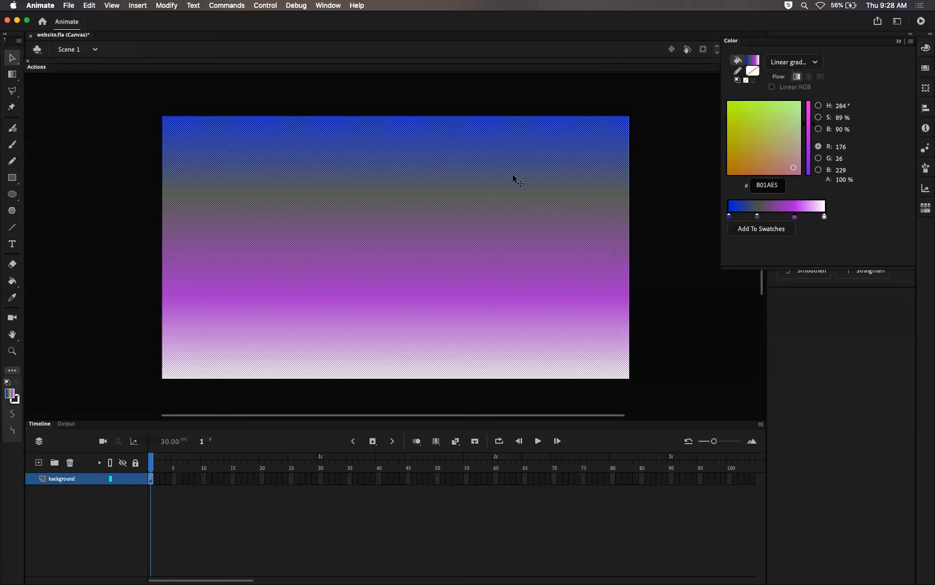
click(774, 215)
drag(779, 132, 741, 121)
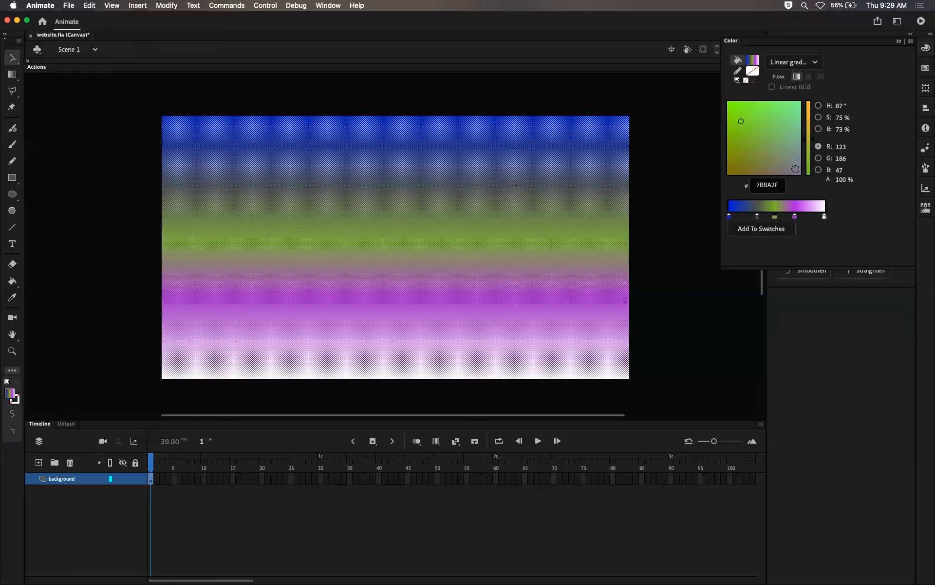
click(689, 176)
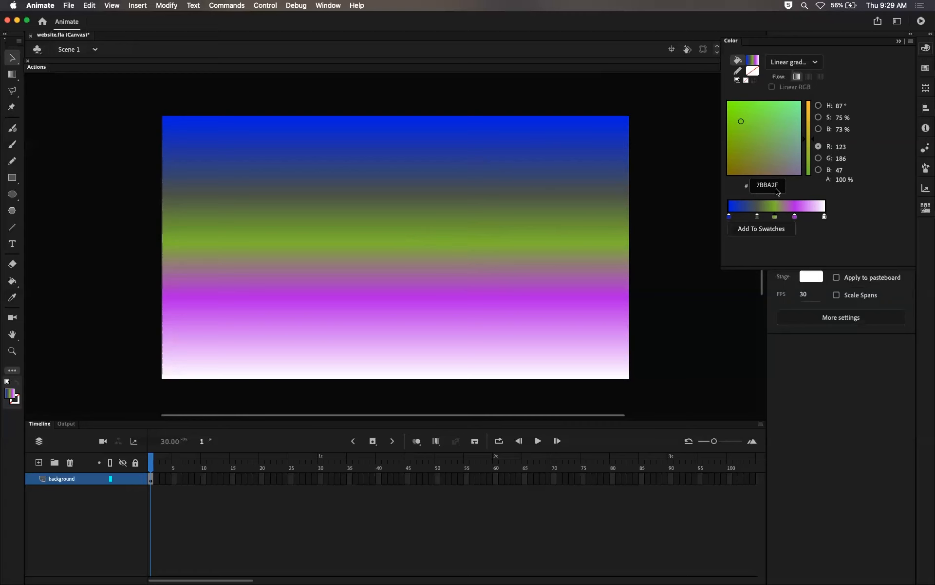
click(559, 235)
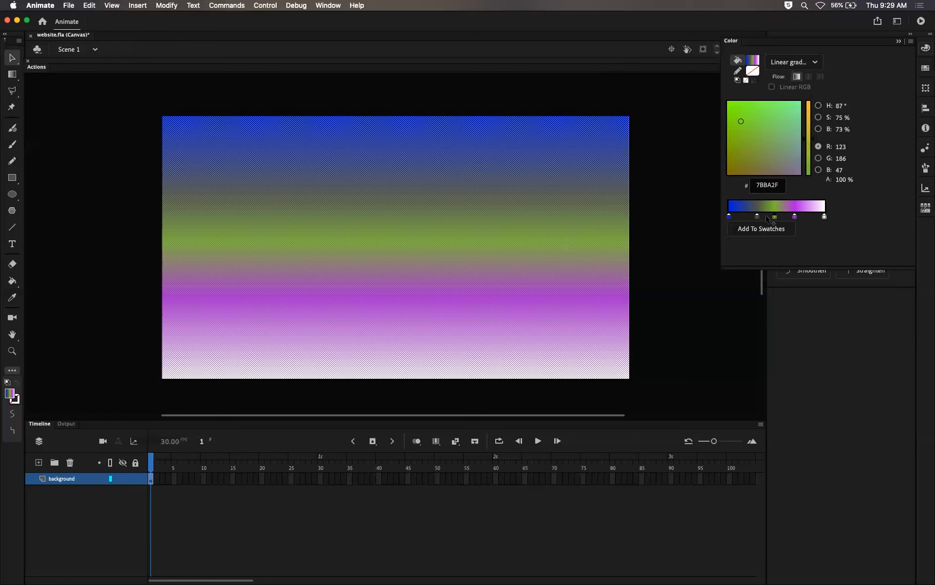
click(795, 218)
drag(796, 218, 759, 241)
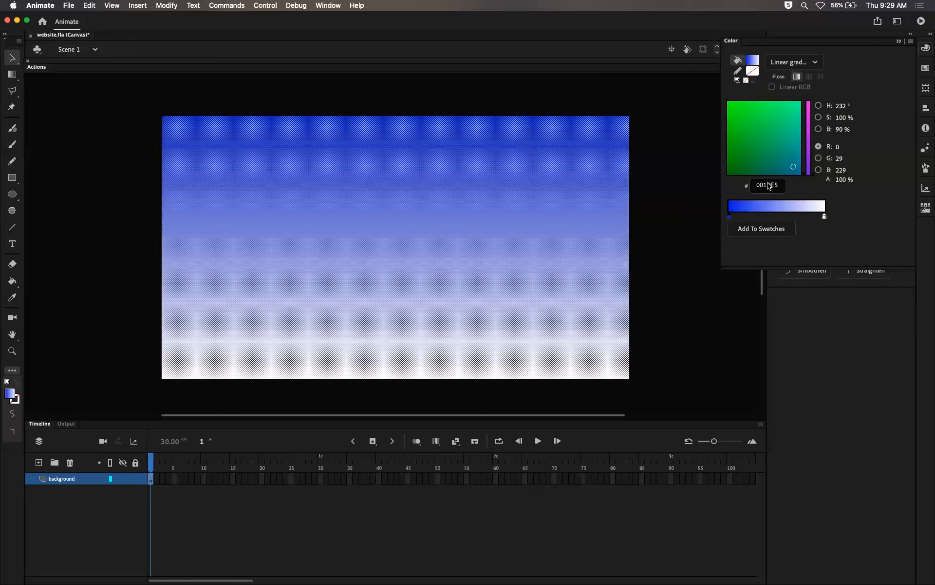
Step: Add a light cyan 83ECEA gradient stop near the white end of the background gradient
click(778, 217)
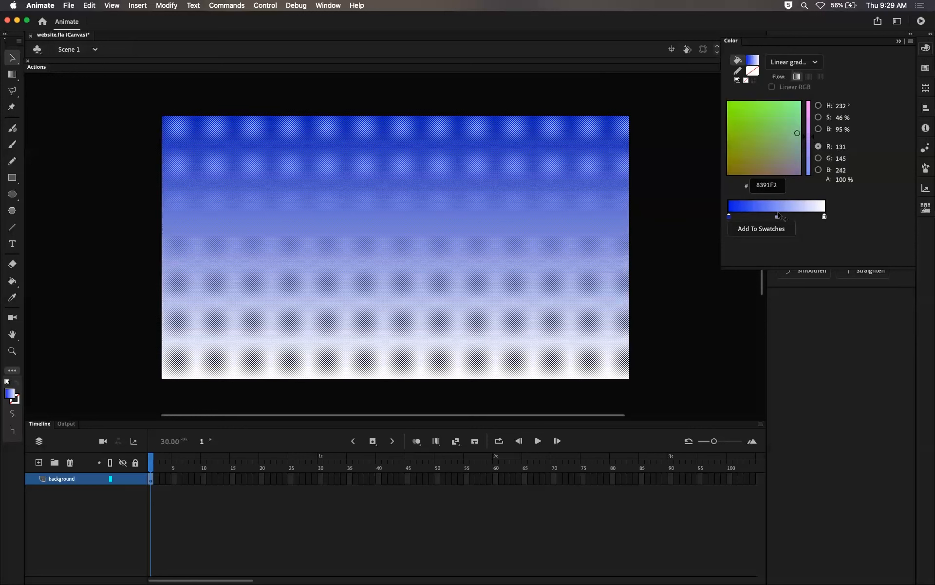
mouse_move(759, 140)
mouse_down()
mouse_move(740, 102)
mouse_move(740, 116)
mouse_up()
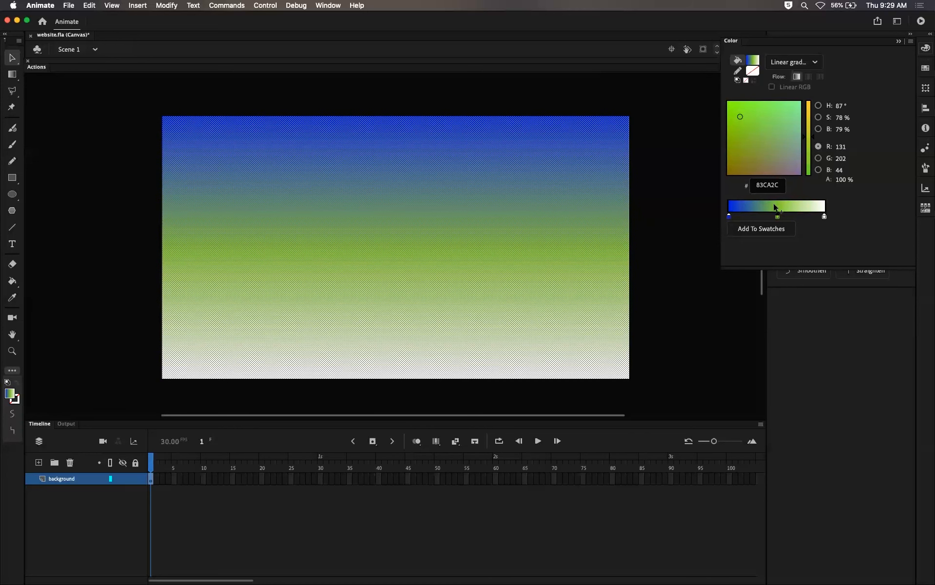
drag(778, 218, 800, 219)
drag(763, 110, 795, 106)
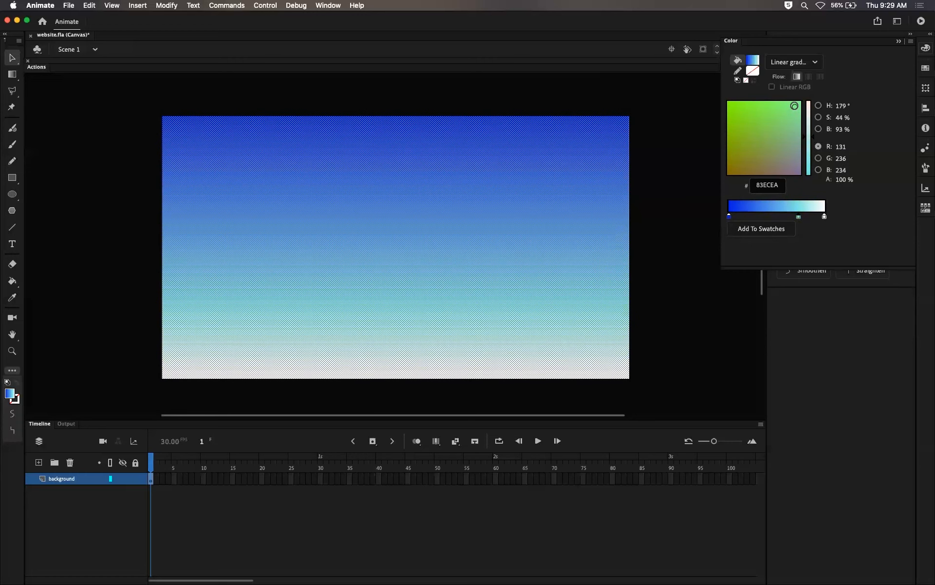
click(668, 165)
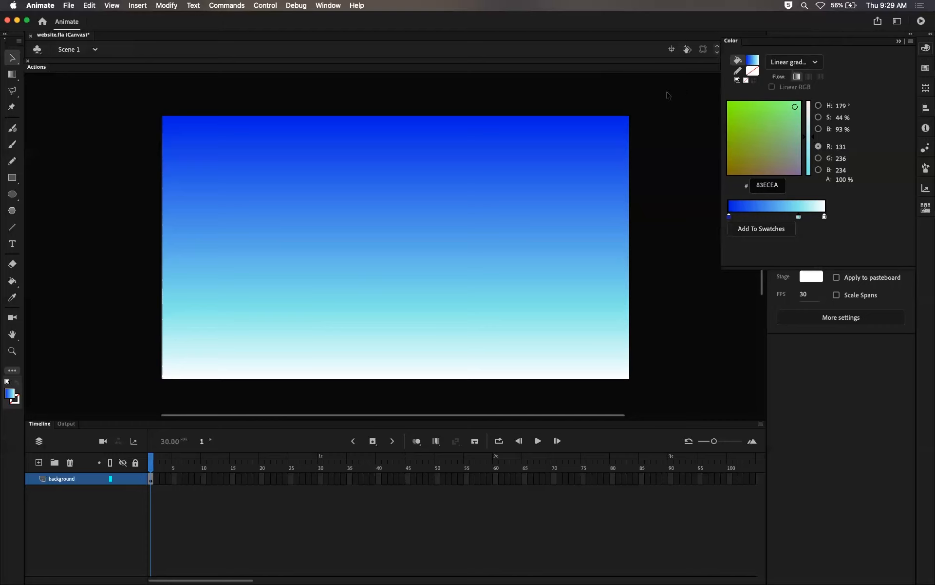
Step: Collapse the Color panel and lock the background layer
click(898, 42)
click(136, 479)
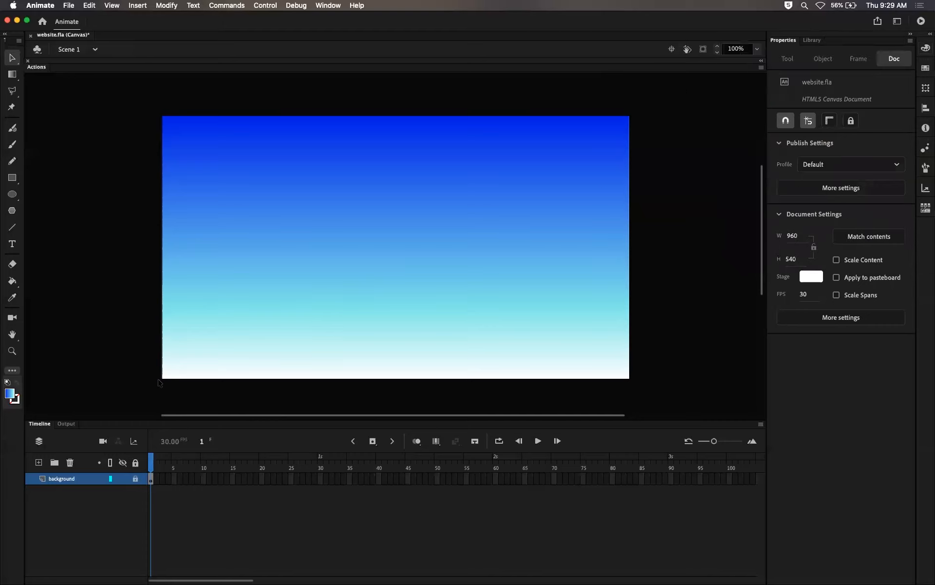
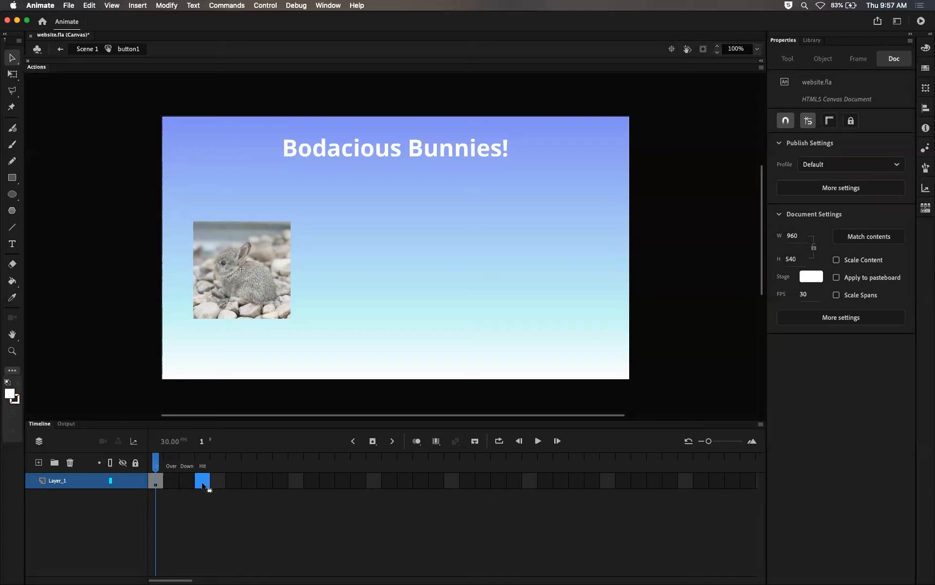
Step: Extend the button layer's frames through the Hit frame
key(F5)
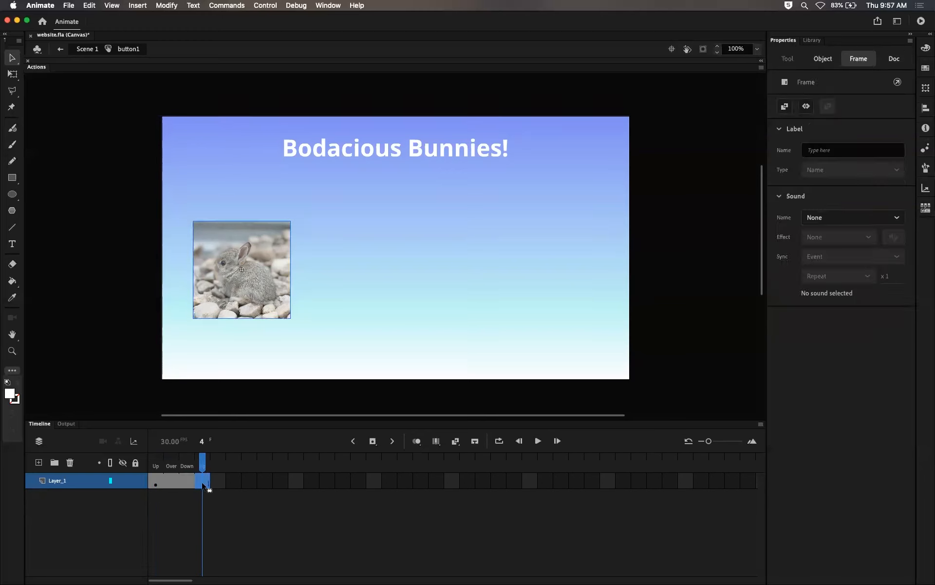
drag(204, 463, 233, 460)
click(202, 482)
click(374, 443)
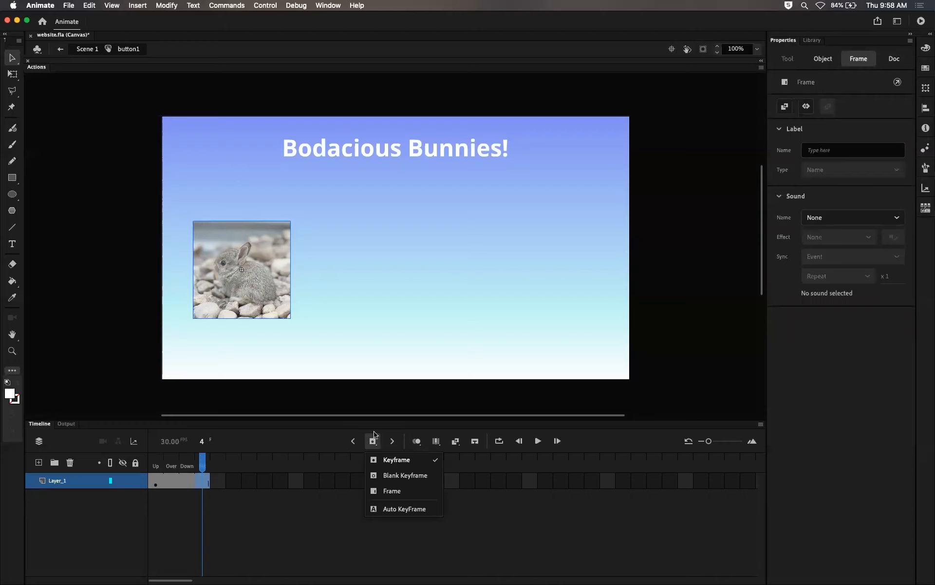
click(328, 432)
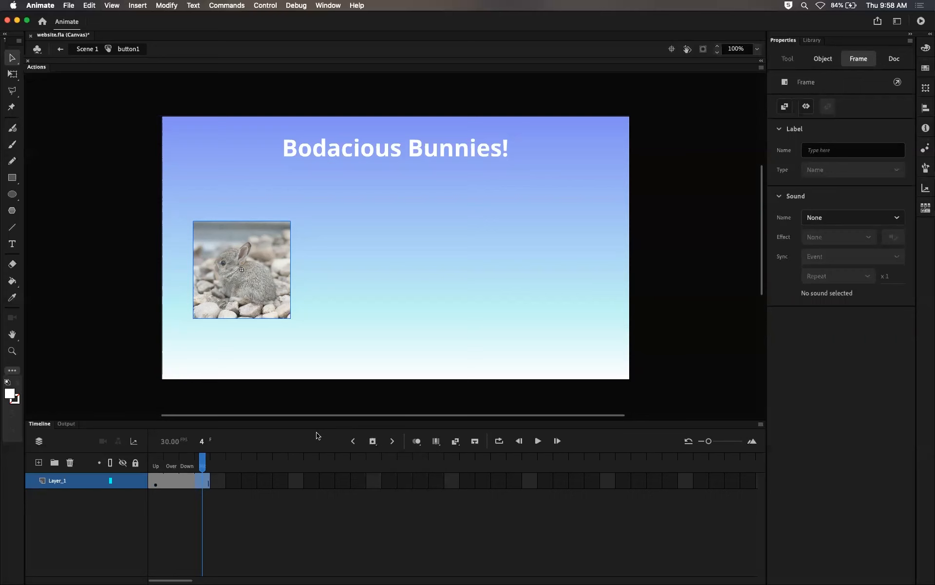
right_click(207, 478)
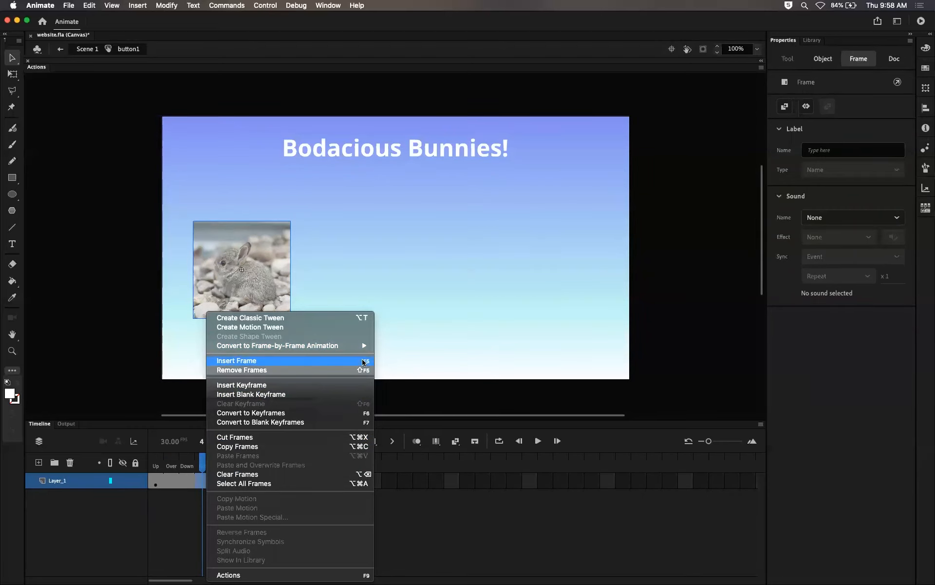
click(674, 399)
click(196, 460)
key(Return)
mouse_move(138, 464)
mouse_down()
mouse_move(201, 465)
mouse_move(154, 465)
mouse_up()
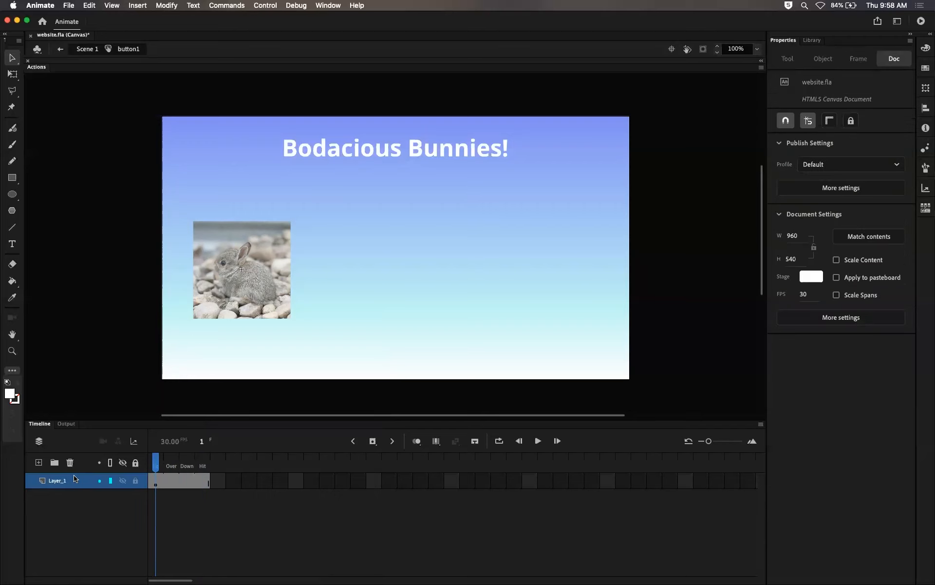
Step: Rename the button's layer to image
double_click(61, 482)
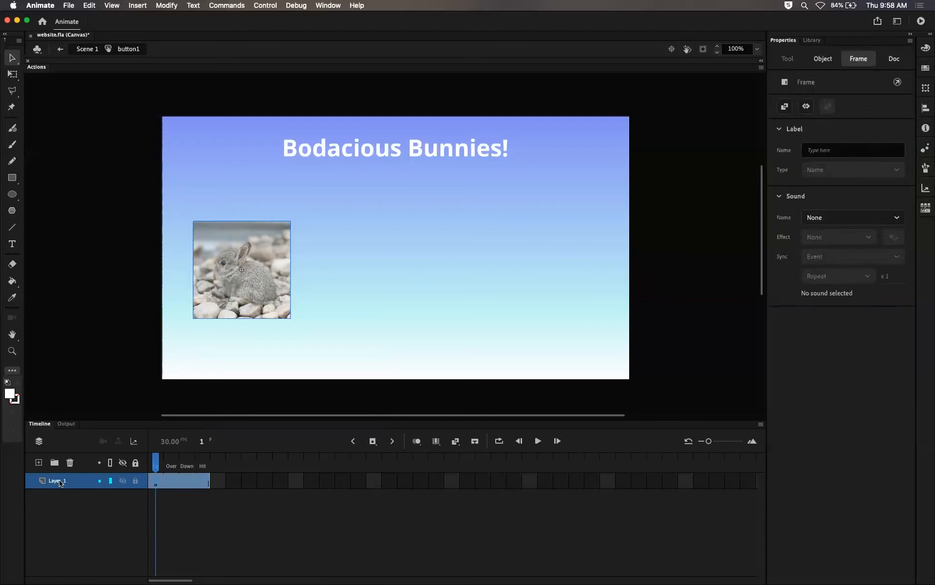
text(image)
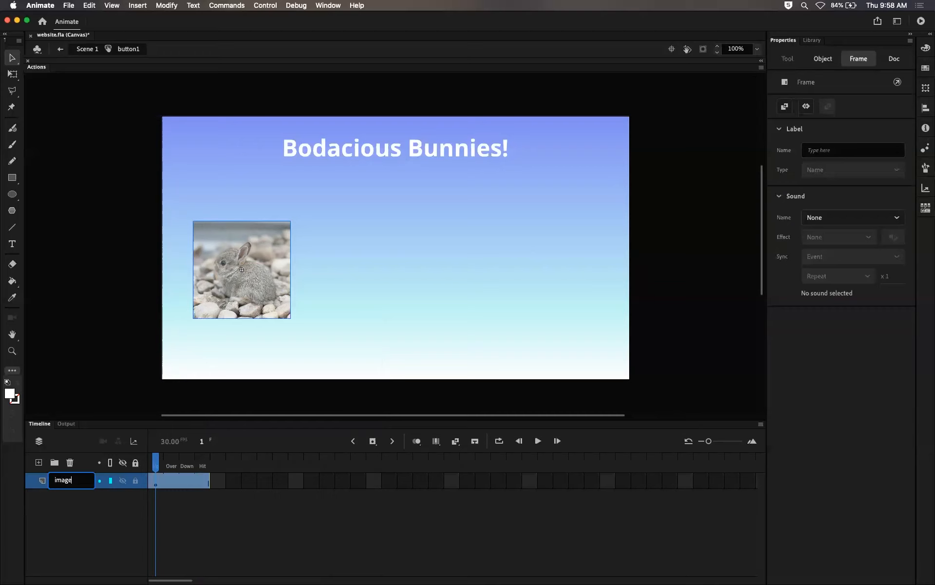
key(Return)
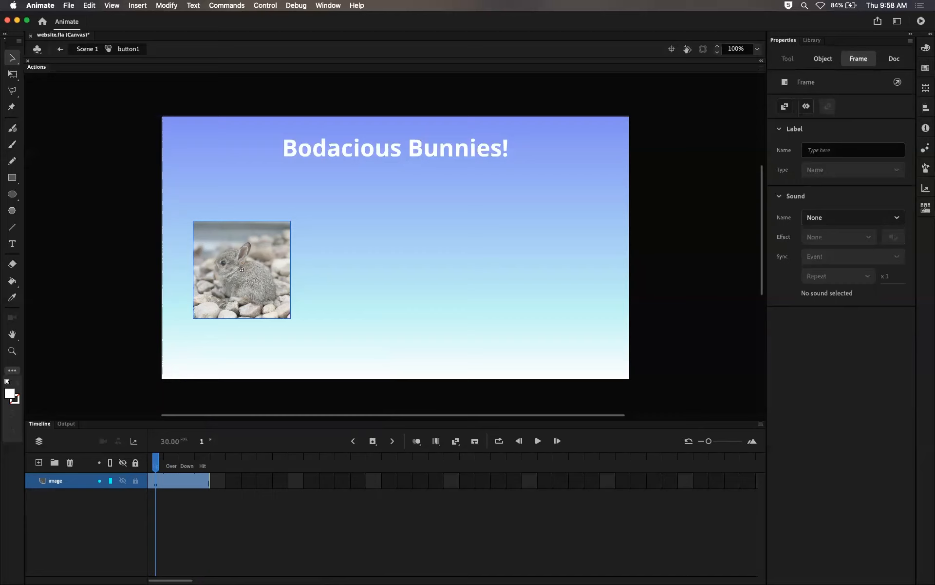
Step: Add two new layers above the image layer and rename the middle one fill
click(38, 462)
click(39, 462)
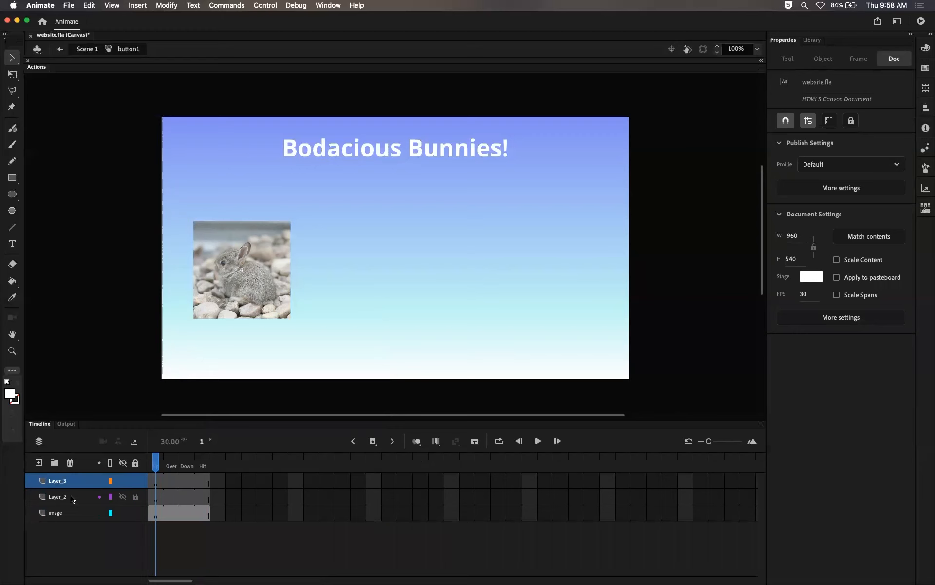
double_click(71, 496)
text(fill)
key(Return)
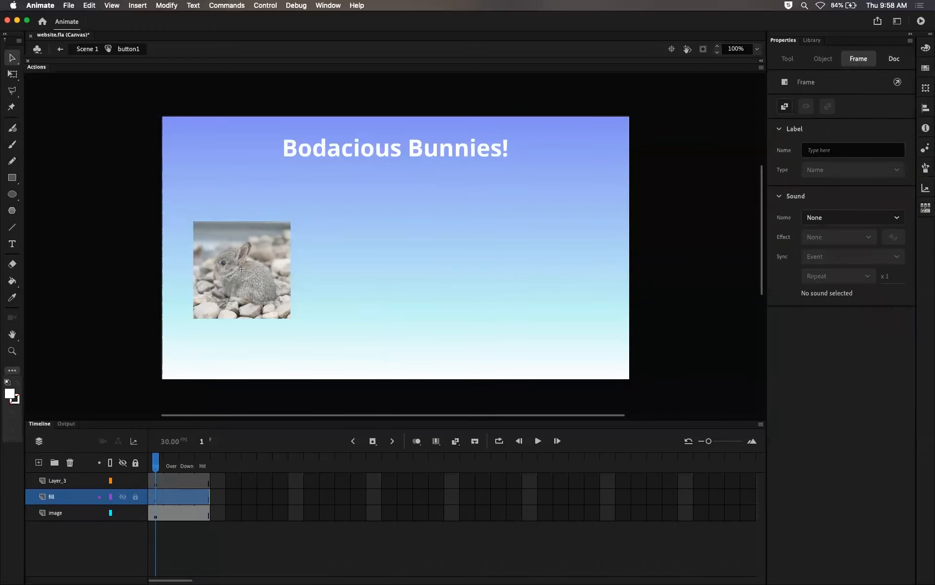
Step: Rename the top layer strock
double_click(68, 482)
text(strock)
key(Return)
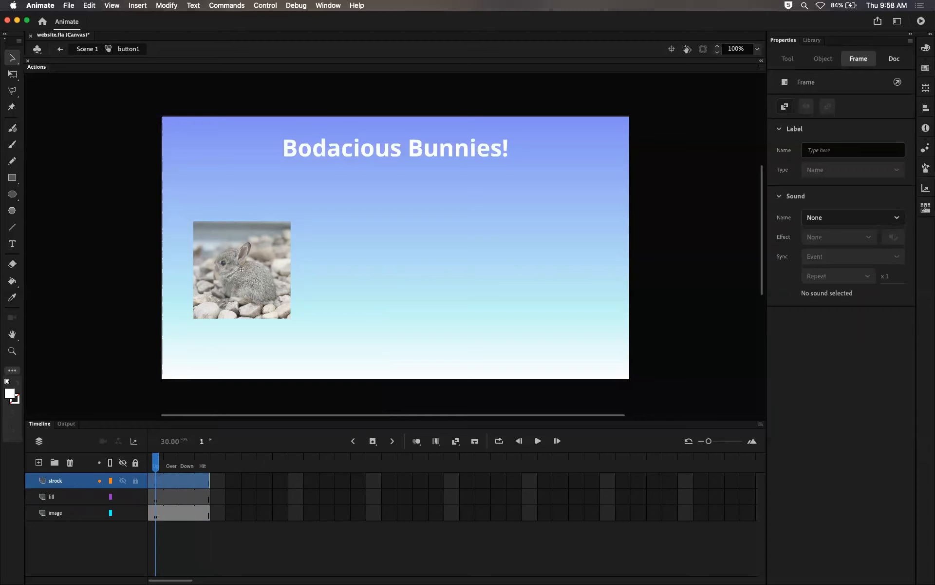
Step: Rename the top layer stroke
double_click(68, 480)
text(stroke)
key(Return)
Step: Step through the layers and the button's Up, Over, Down and Hit frames
click(81, 515)
click(79, 501)
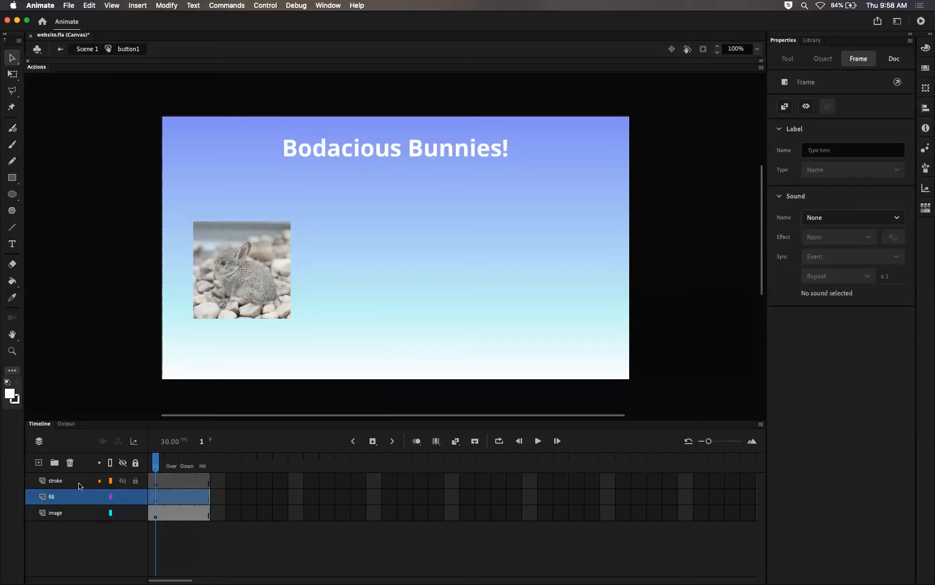
click(81, 486)
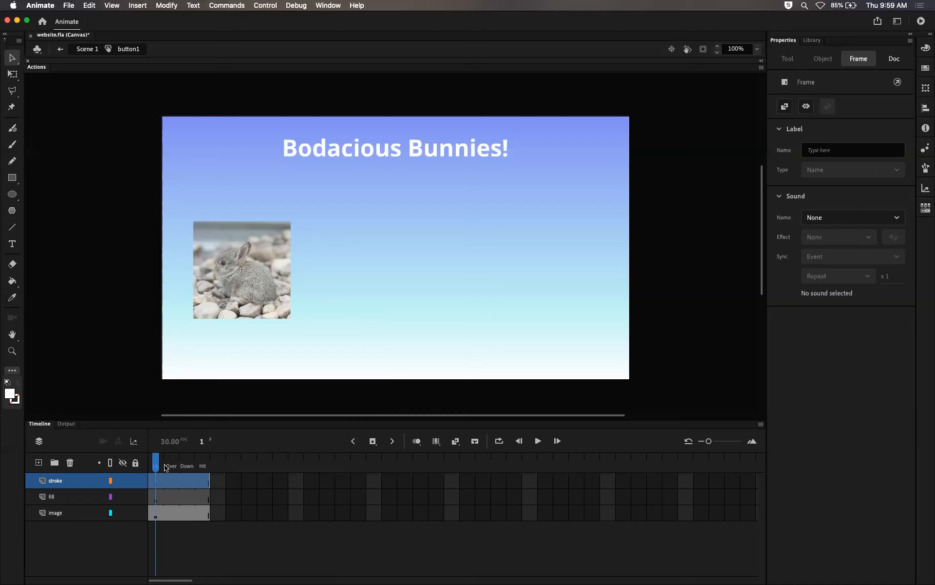
drag(156, 466, 167, 465)
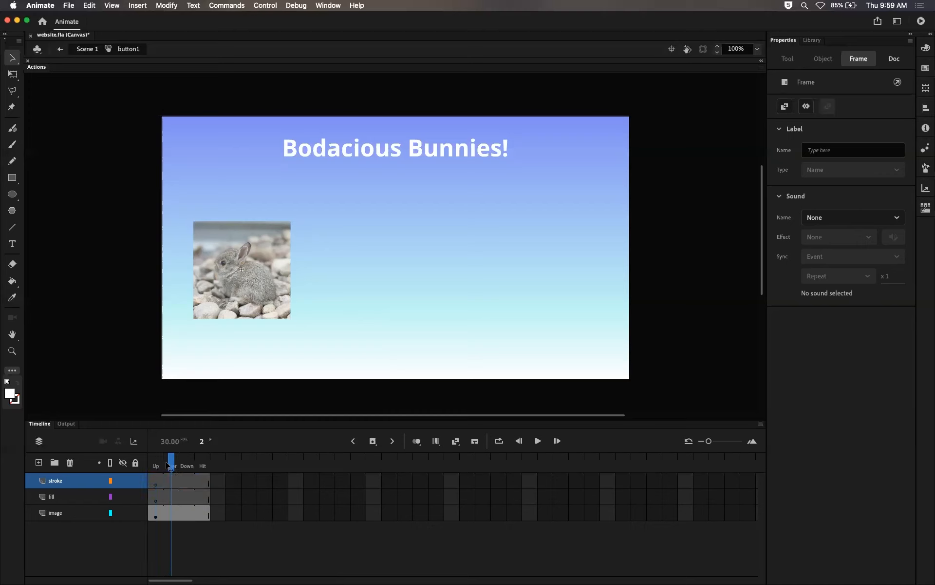
click(167, 466)
drag(173, 464, 187, 466)
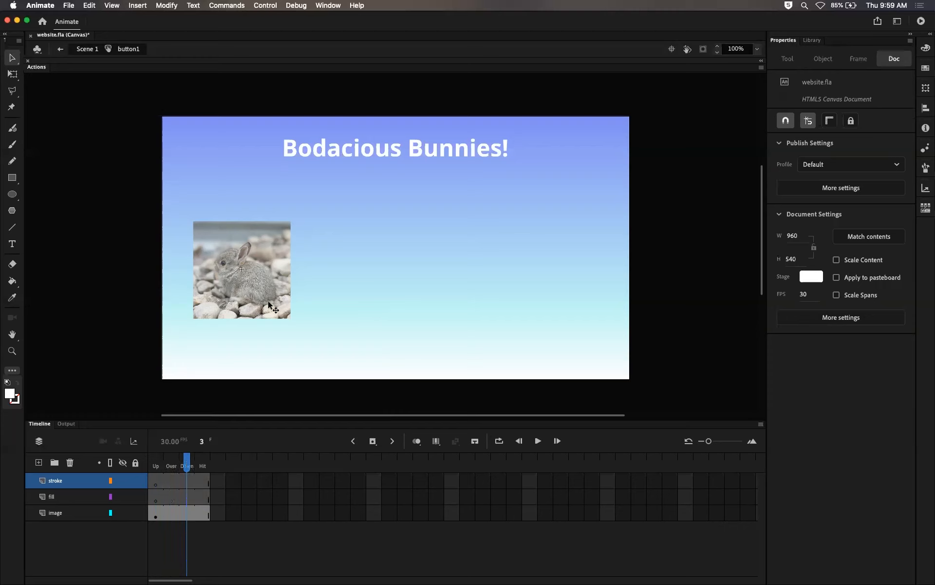
drag(190, 470, 153, 470)
click(155, 481)
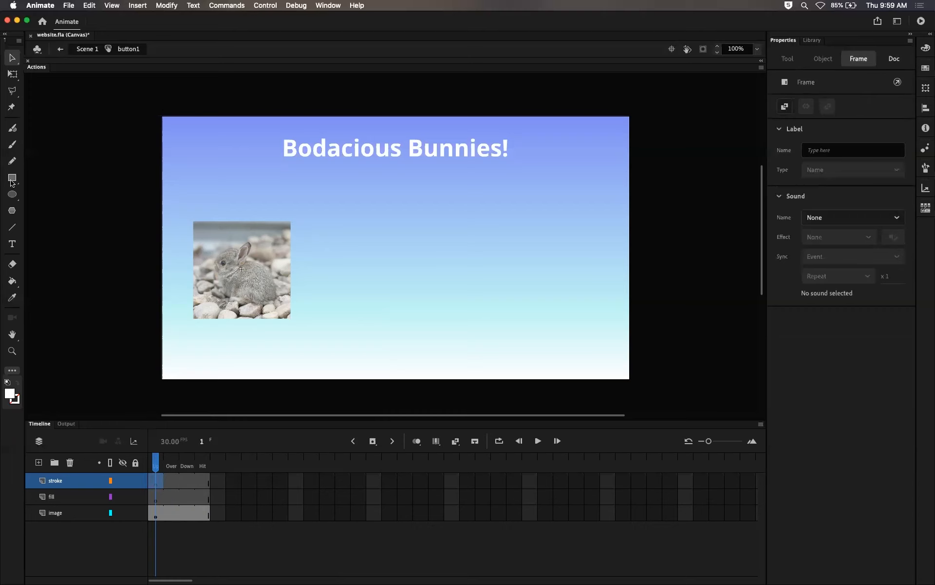
Step: Select the Rectangle tool and set no fill with a green 009966 stroke
click(11, 179)
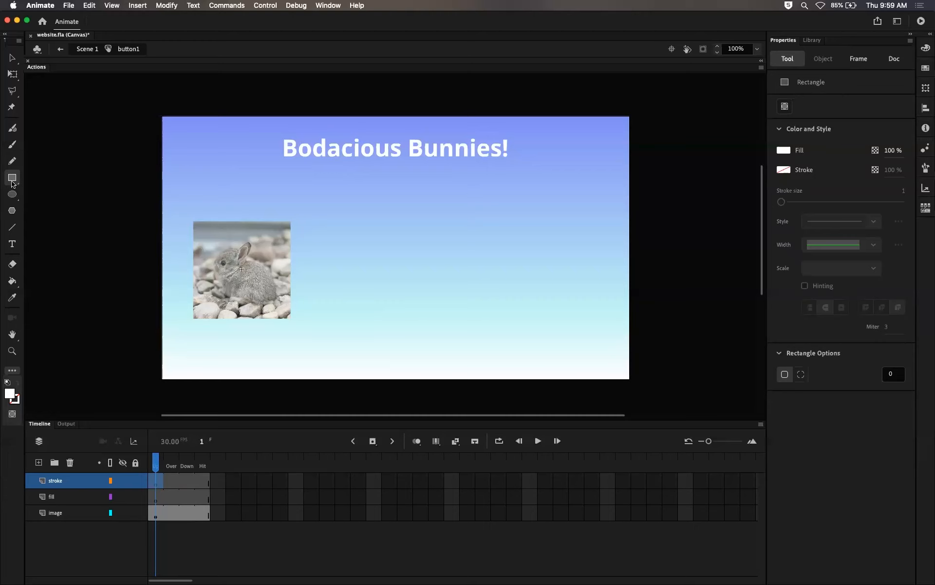
click(783, 152)
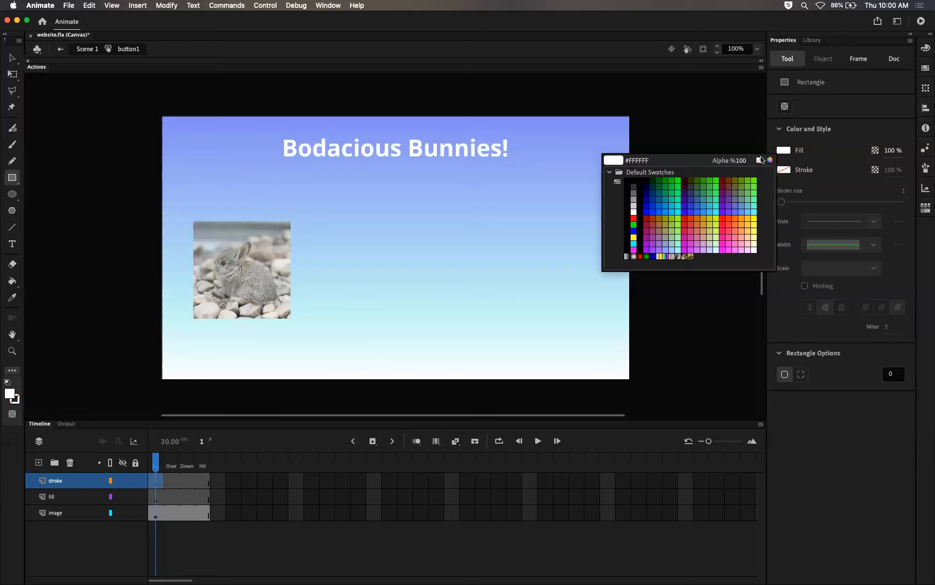
click(763, 161)
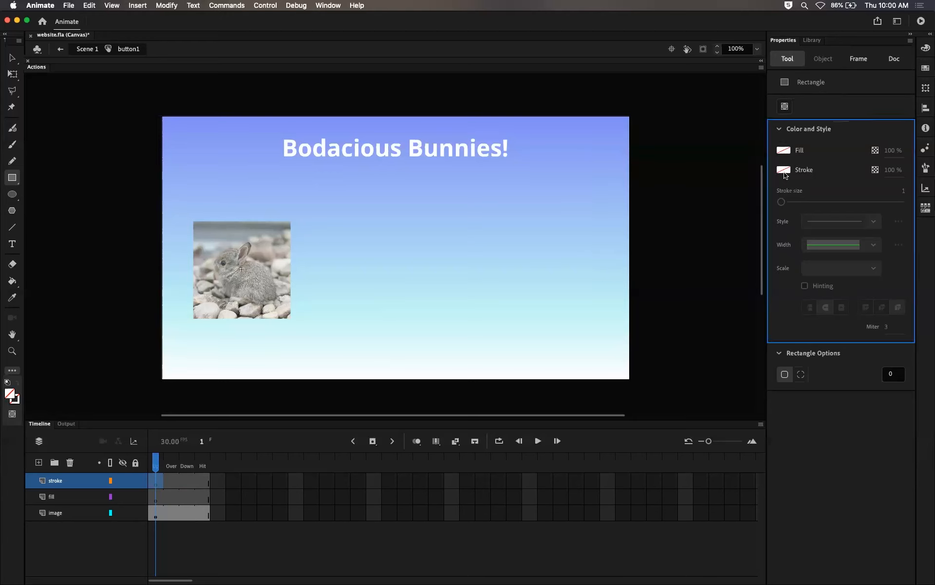
click(784, 170)
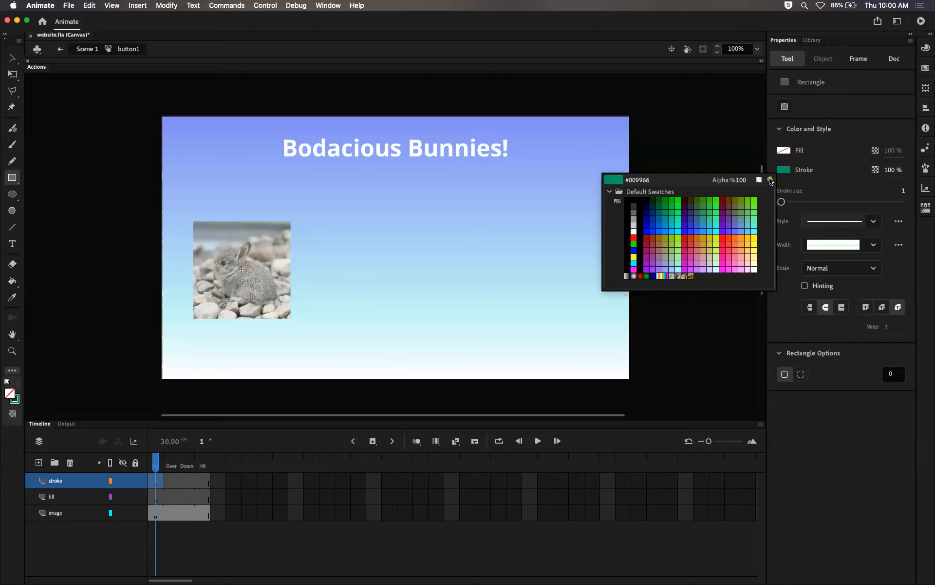
click(770, 180)
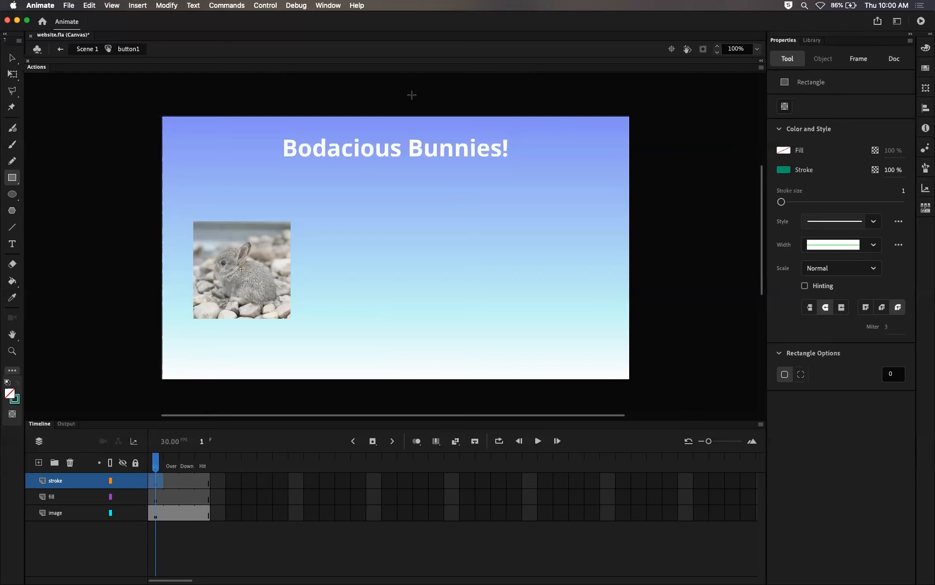
Step: Return to Scene 1, unlock the background layer, and inspect the gradient's left stop color in the Color panel
click(86, 49)
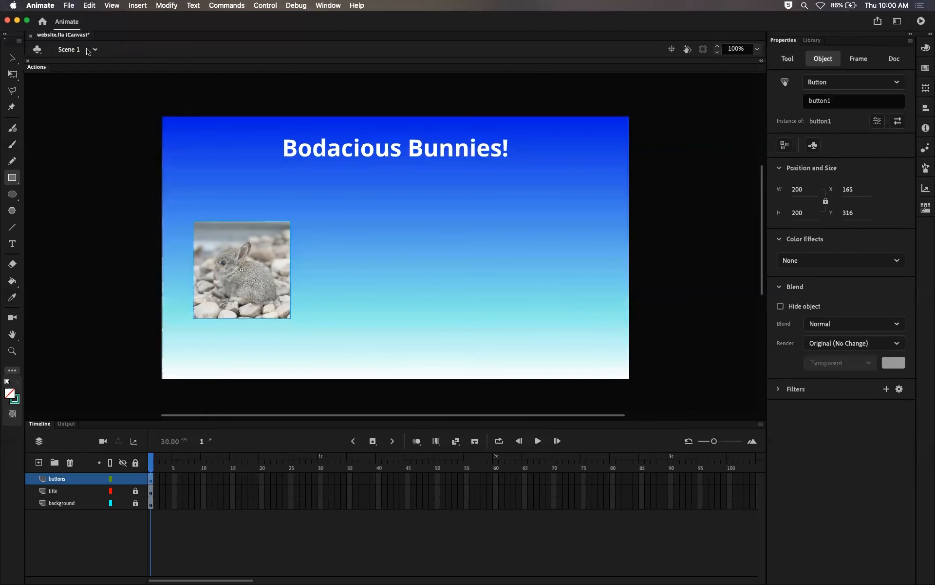
click(137, 502)
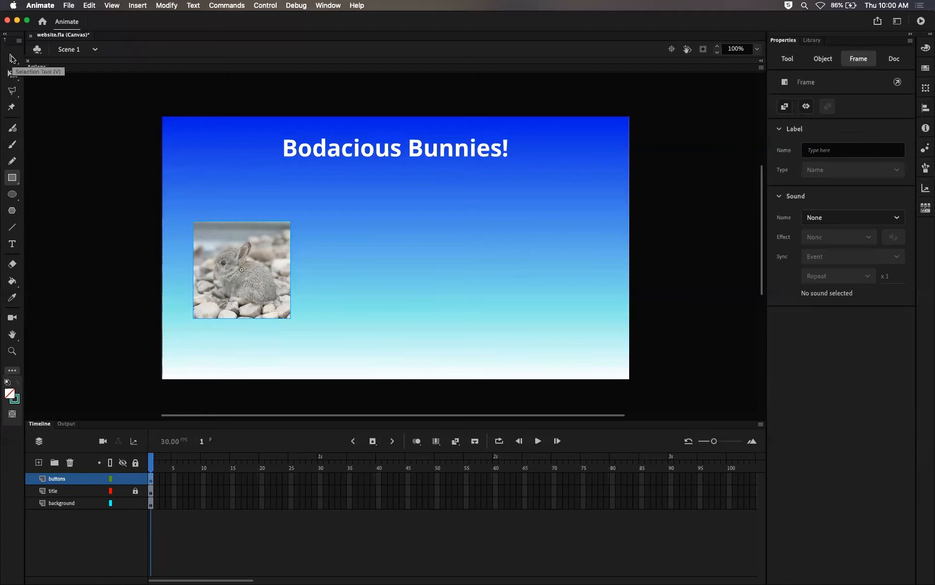
click(12, 58)
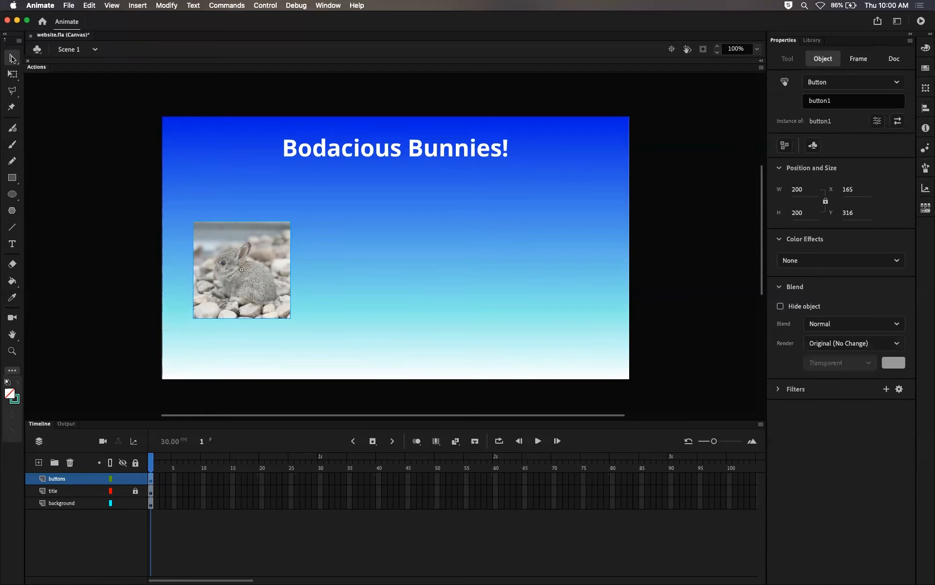
click(519, 252)
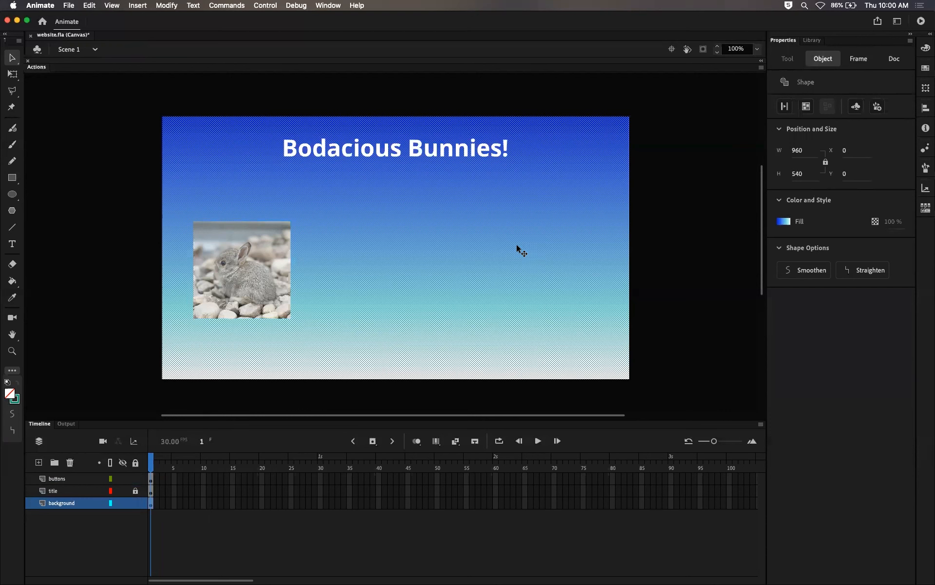
click(925, 49)
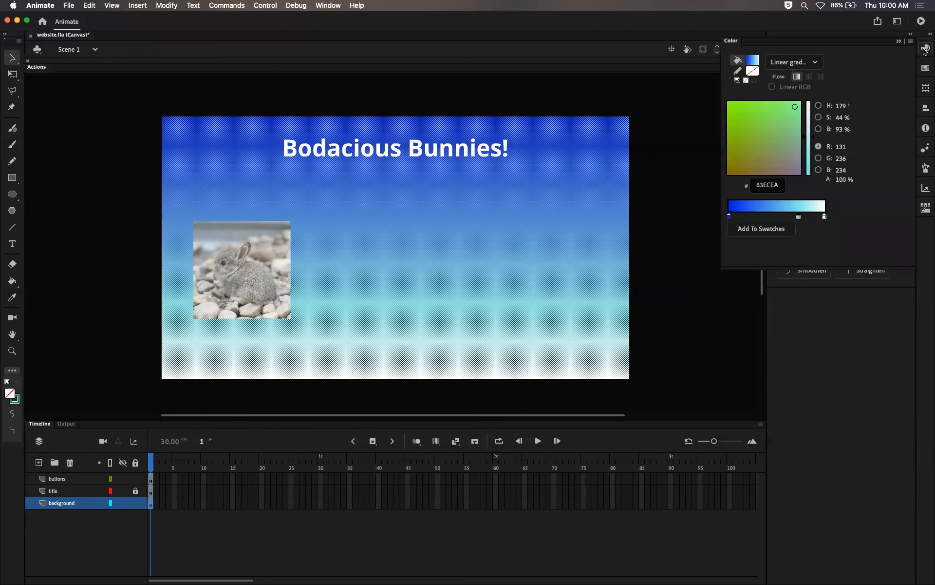
click(729, 216)
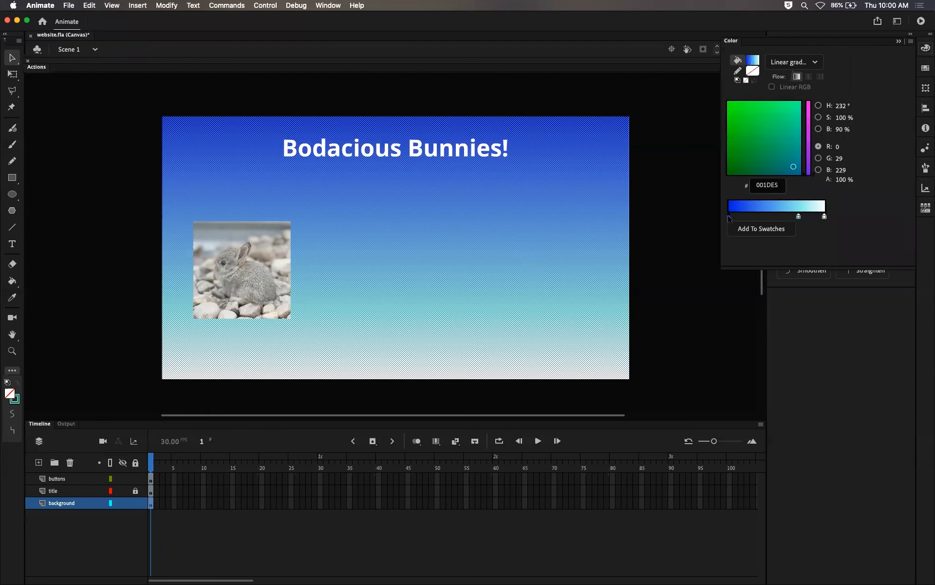
click(779, 184)
drag(779, 184, 756, 184)
Step: Relock the background layer and collapse the Color panel
click(137, 503)
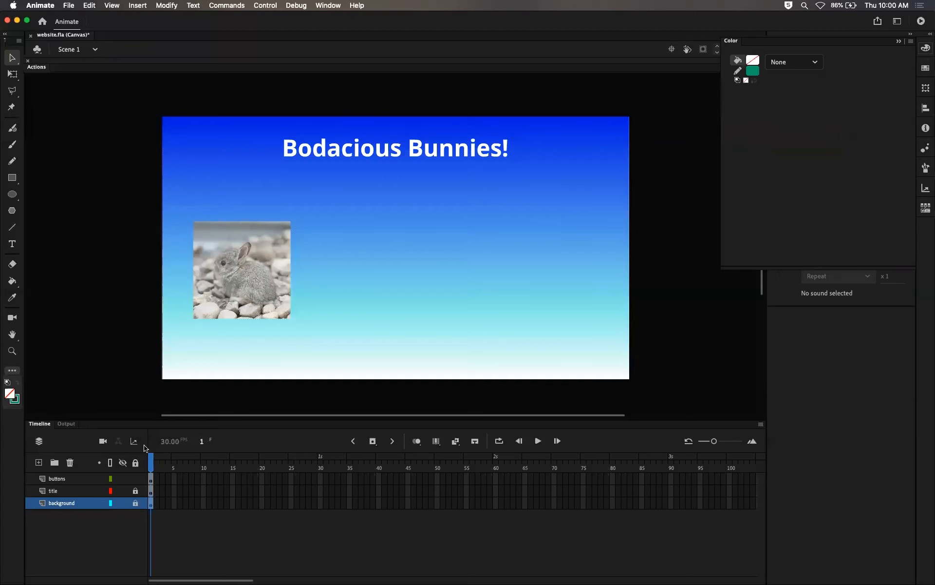
click(925, 47)
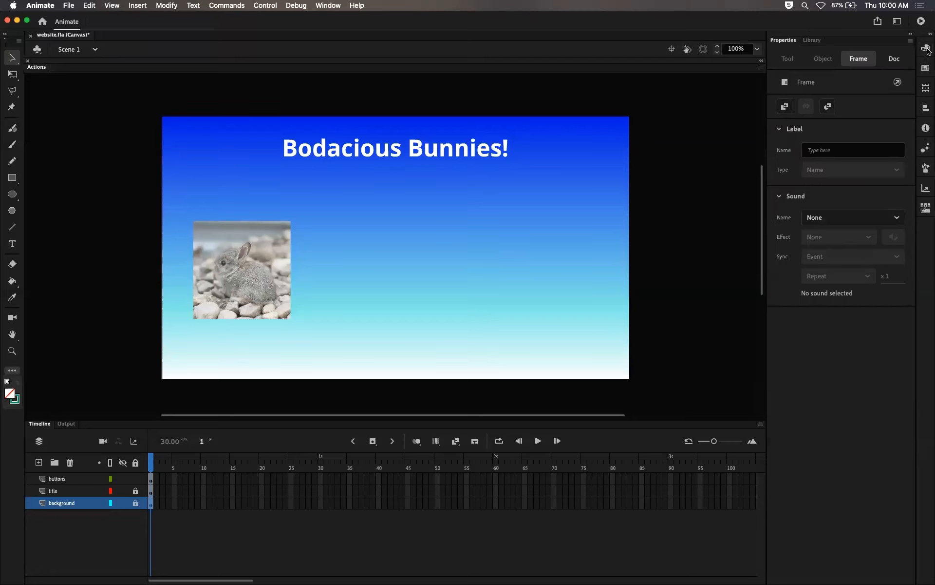
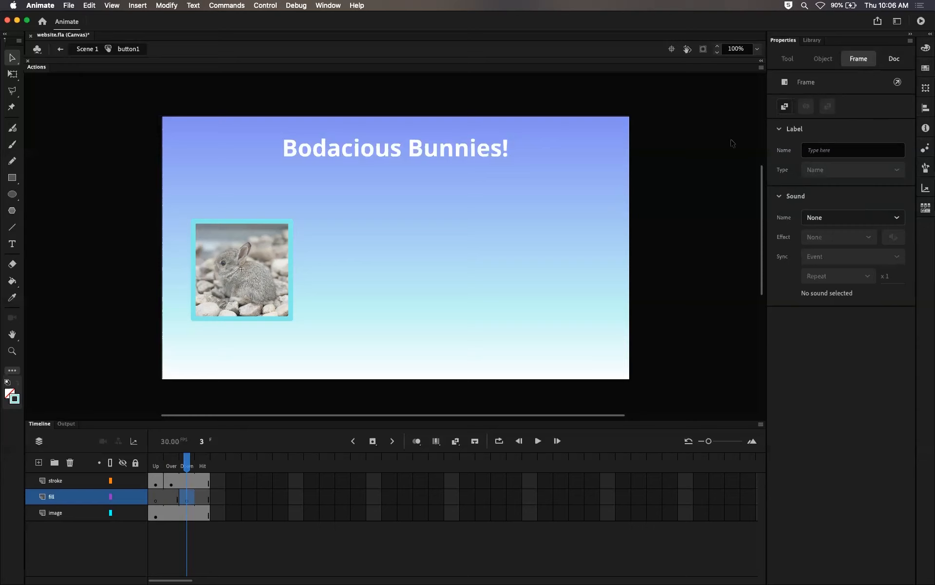
Step: Fill the square on the fill layer's Down frame with the pasted cyan color using the Paint Bucket tool
key(r)
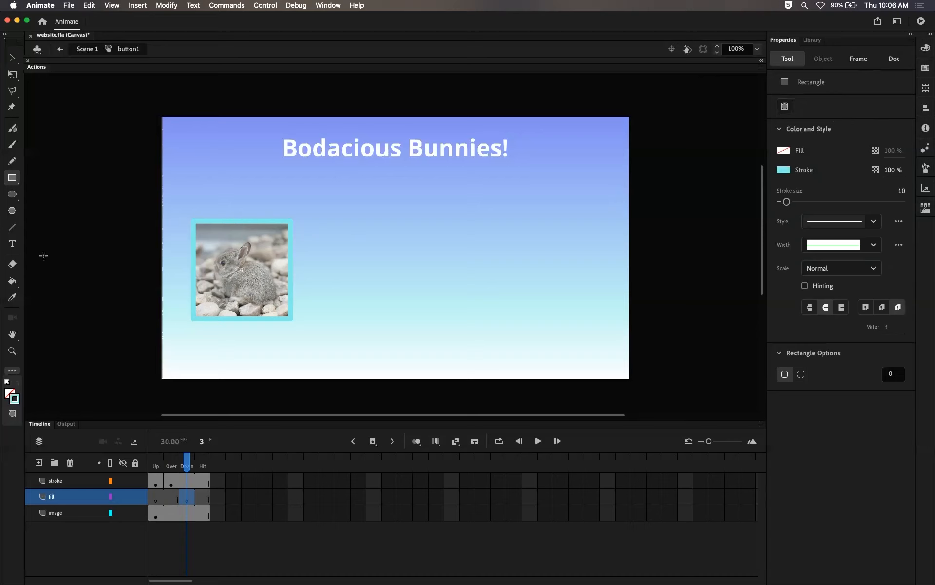
click(12, 282)
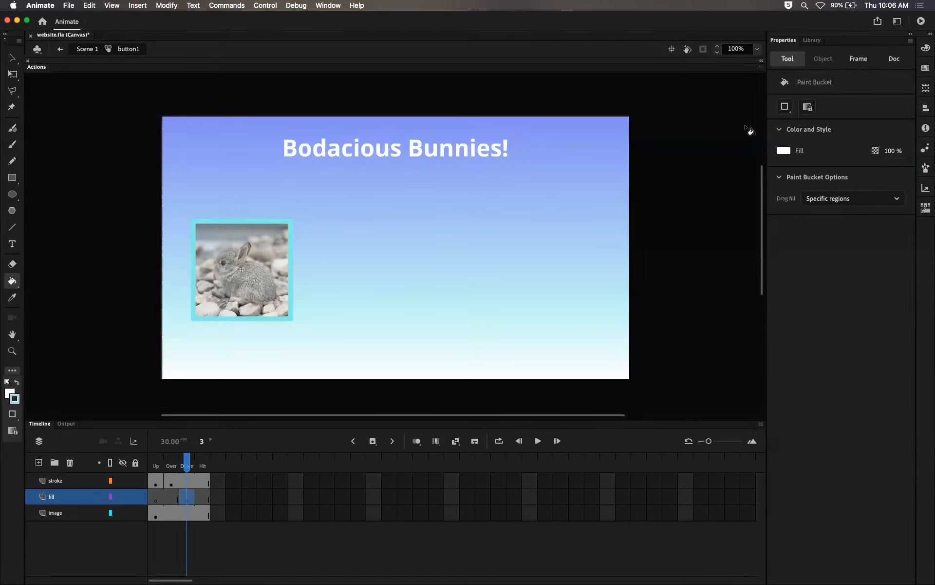
click(783, 151)
click(639, 160)
key(super+v)
key(Return)
click(255, 276)
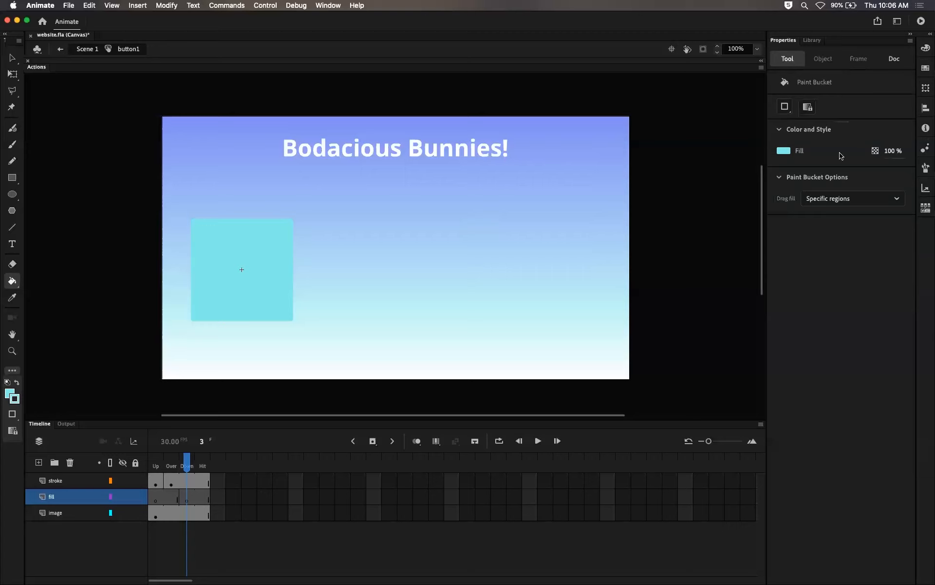
Step: Set the Down-frame fill's alpha to 50%
click(15, 58)
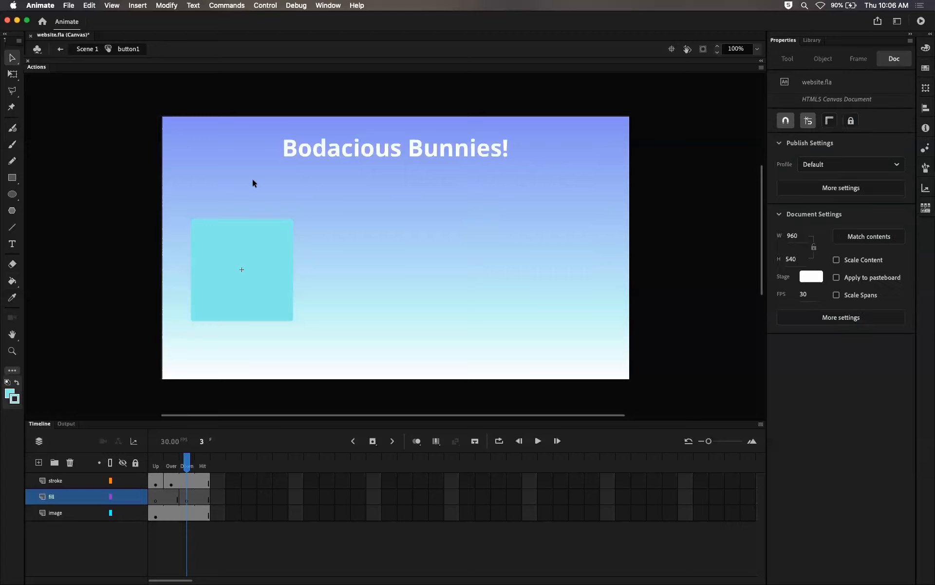
click(253, 263)
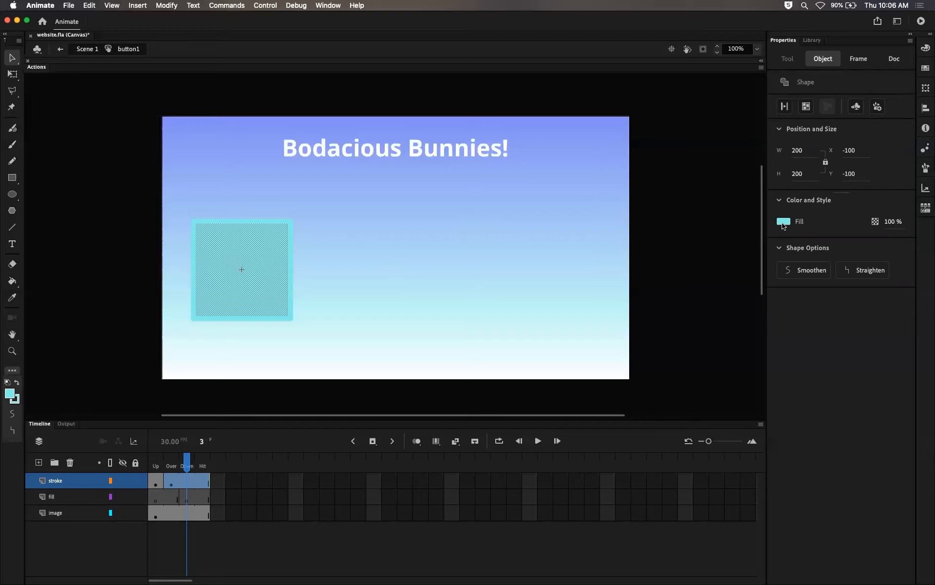
click(891, 222)
text(50)
key(Return)
click(416, 281)
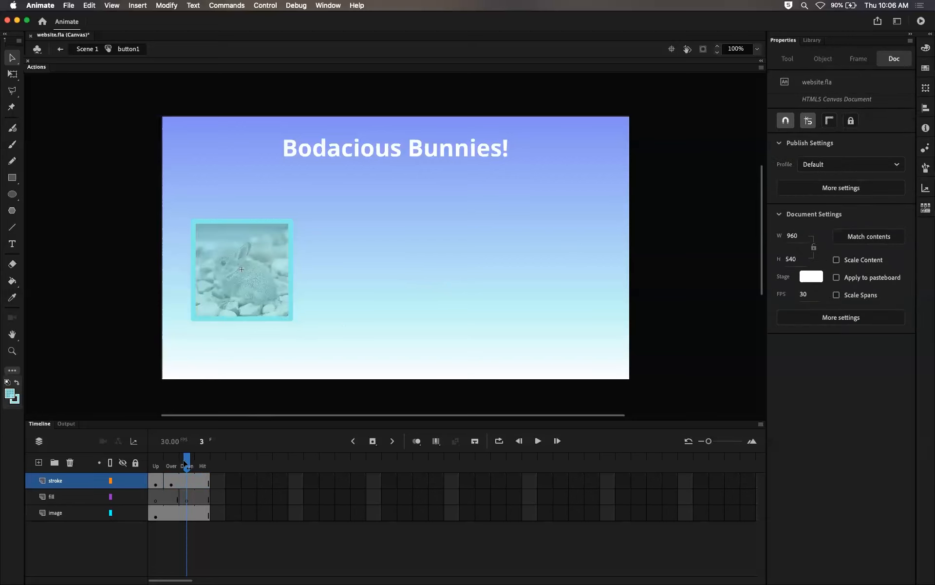
mouse_move(186, 463)
mouse_down()
mouse_move(158, 463)
mouse_move(180, 463)
mouse_move(171, 462)
mouse_up()
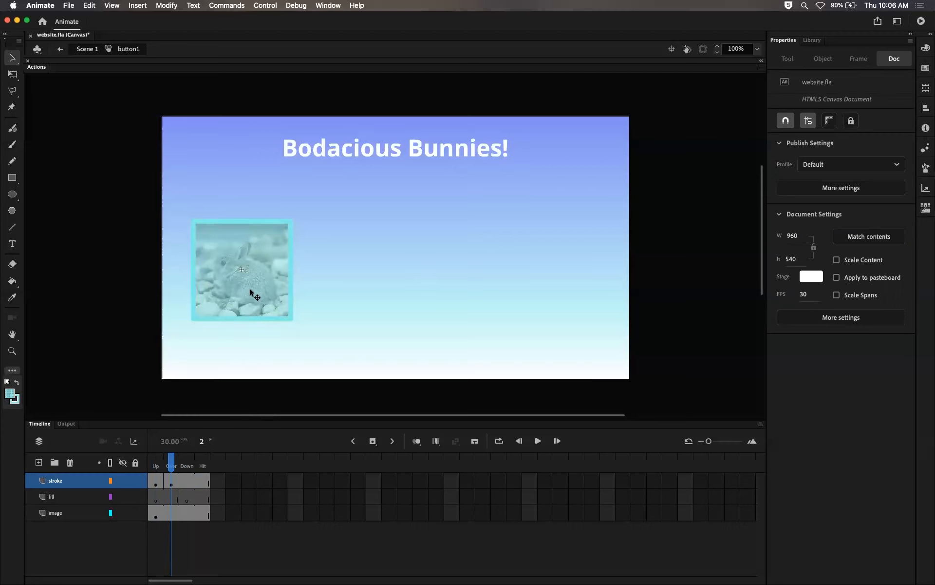
click(160, 466)
click(176, 468)
mouse_move(174, 467)
mouse_down()
mouse_move(191, 468)
mouse_move(156, 471)
mouse_move(187, 471)
mouse_move(176, 475)
mouse_up()
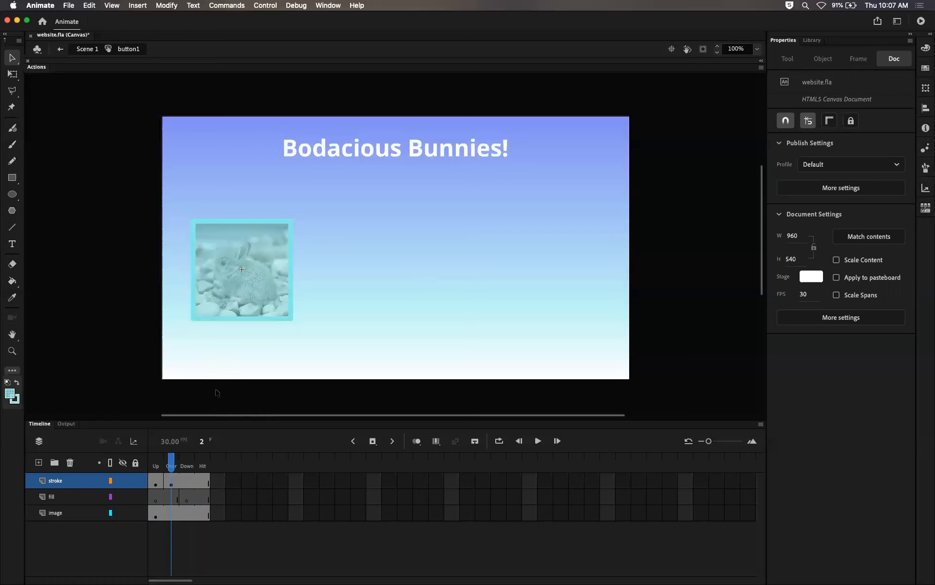
click(270, 263)
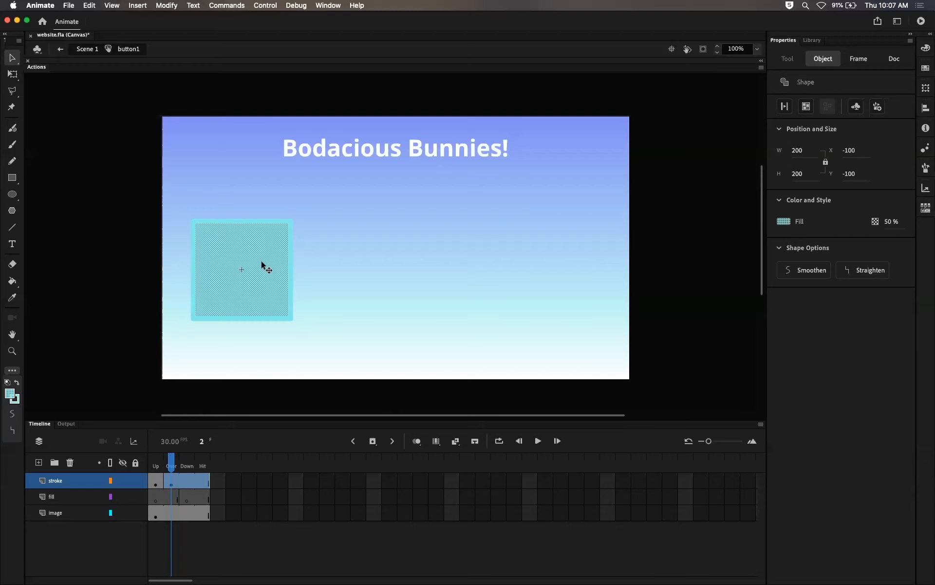
key(Escape)
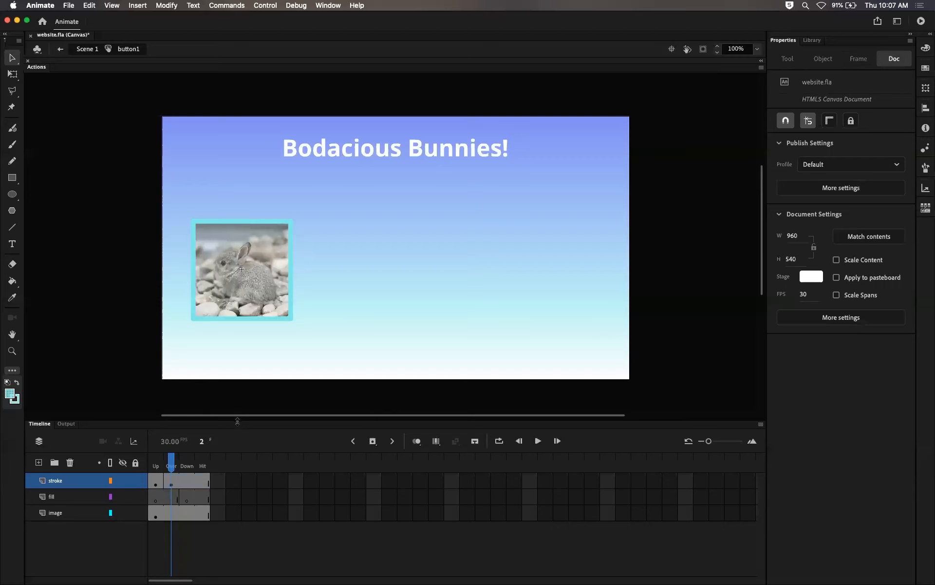
click(187, 495)
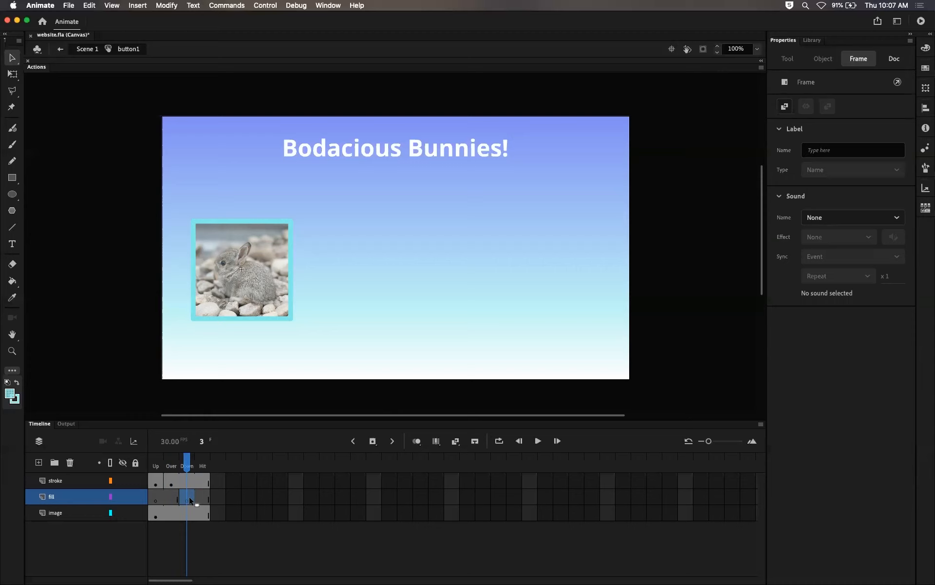
key(super+shift+v)
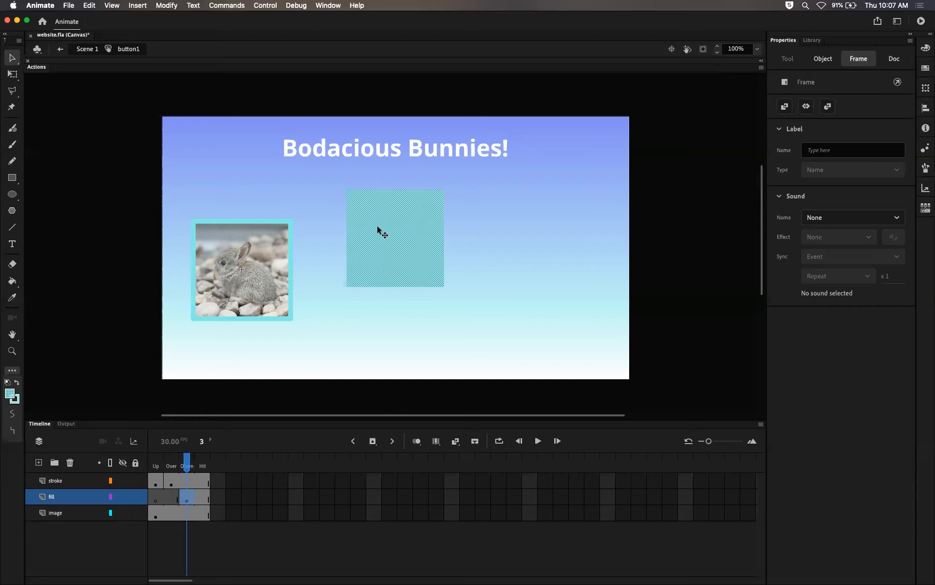
key(Delete)
right_click(267, 264)
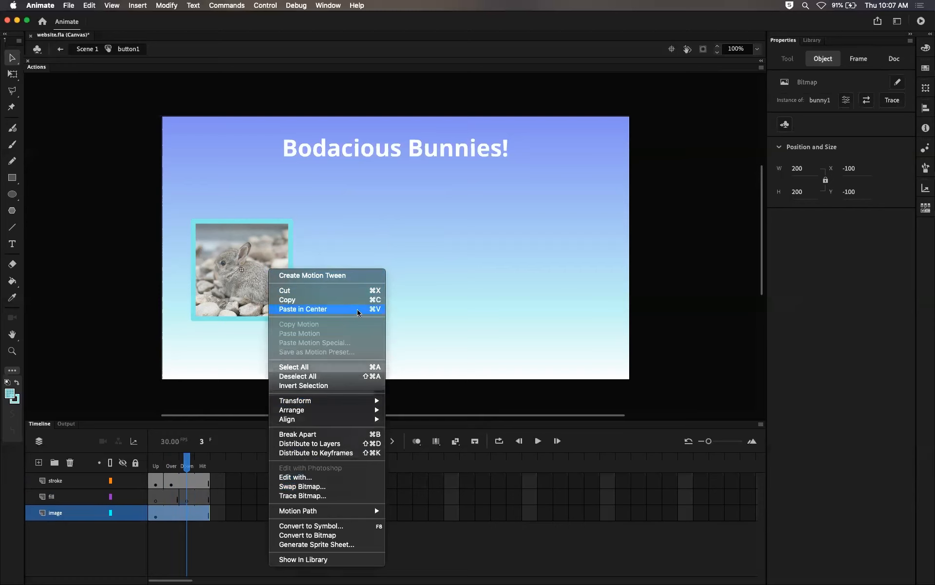
click(437, 320)
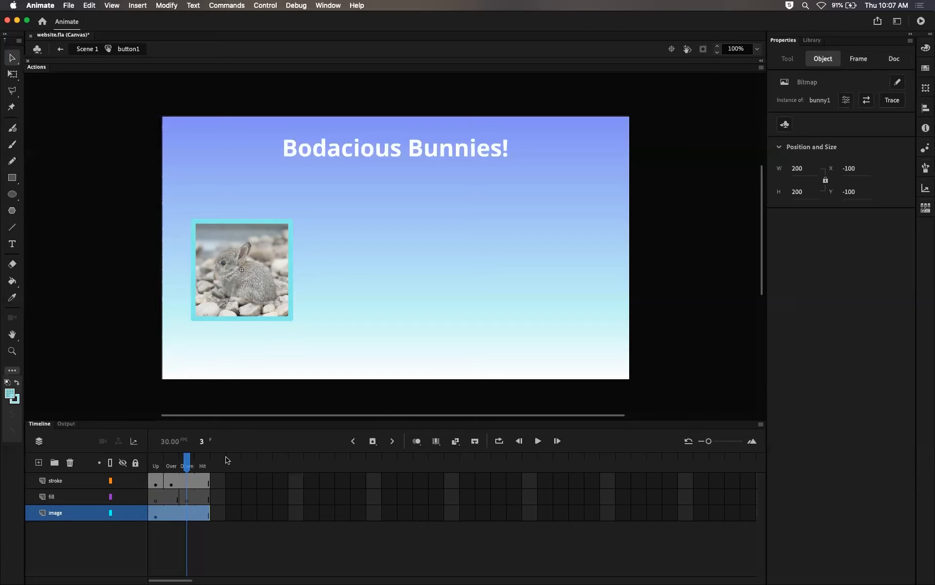
Step: Paste the fill square in place on the fill layer's Down frame
click(189, 493)
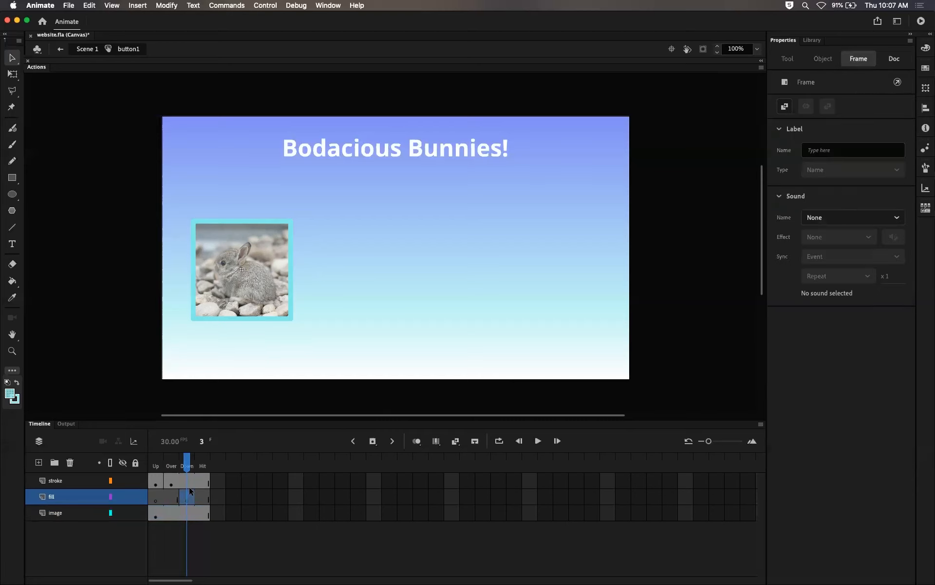
key(super+shift+v)
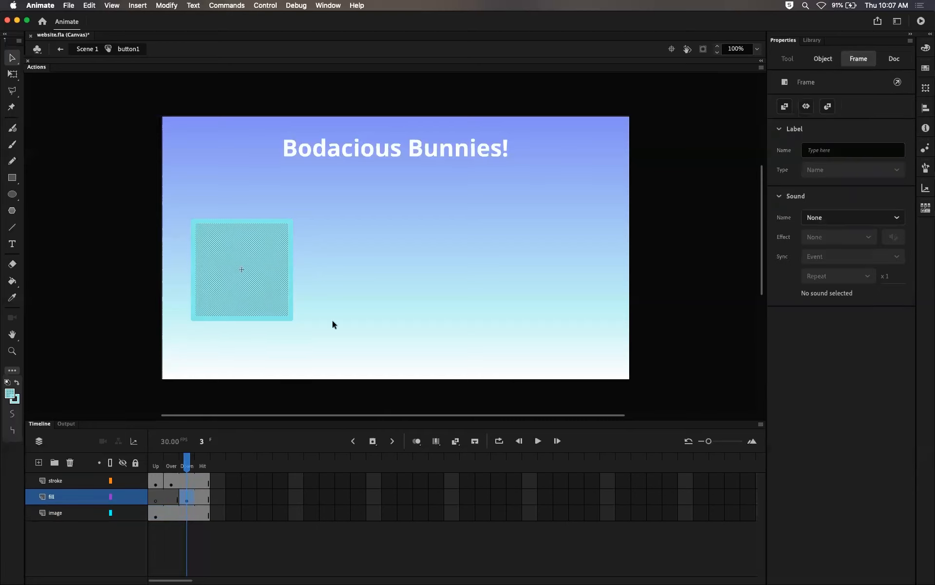
click(304, 348)
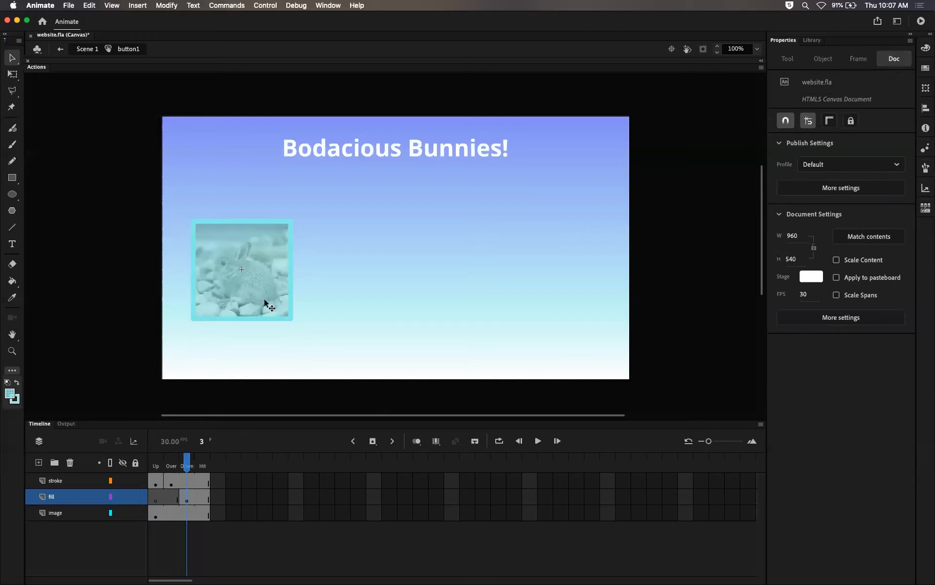
right_click(276, 261)
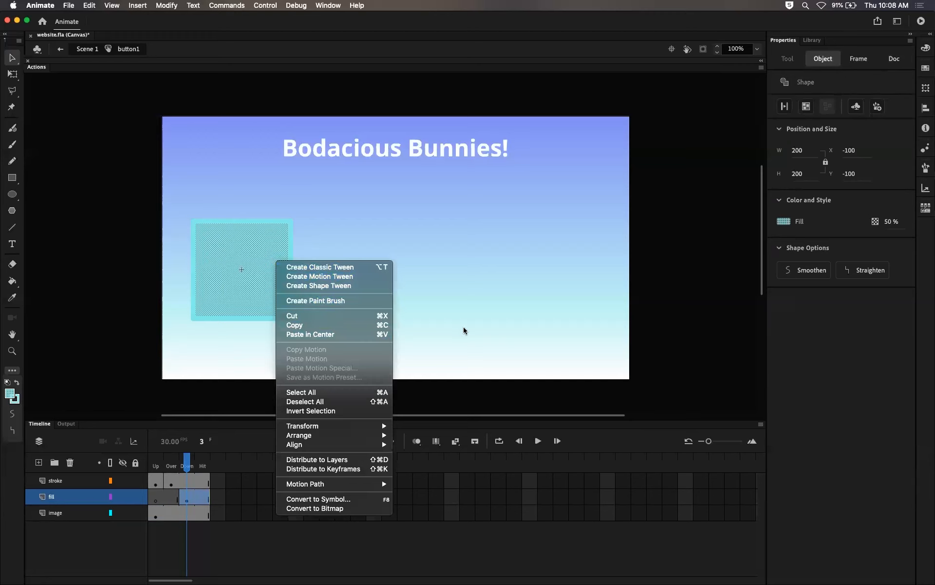
click(443, 314)
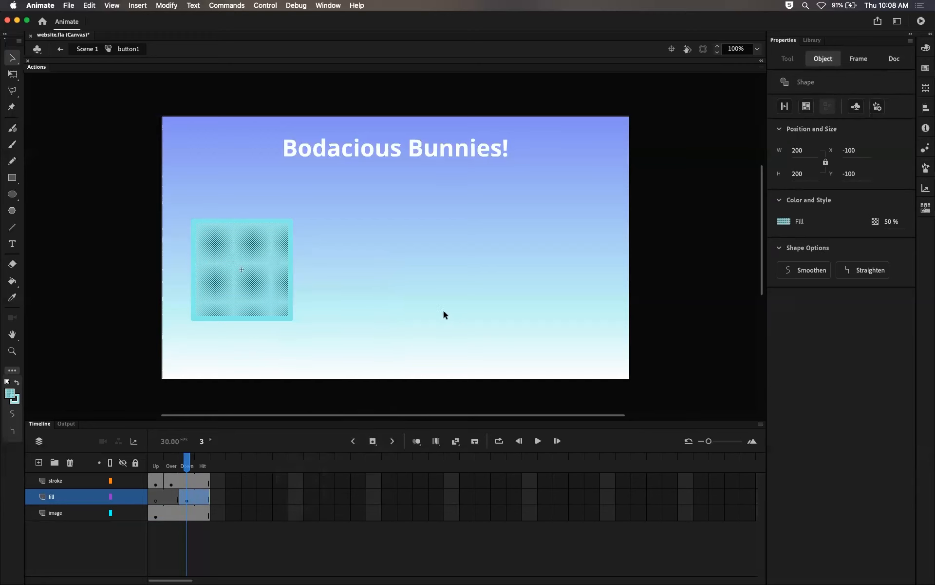
click(368, 237)
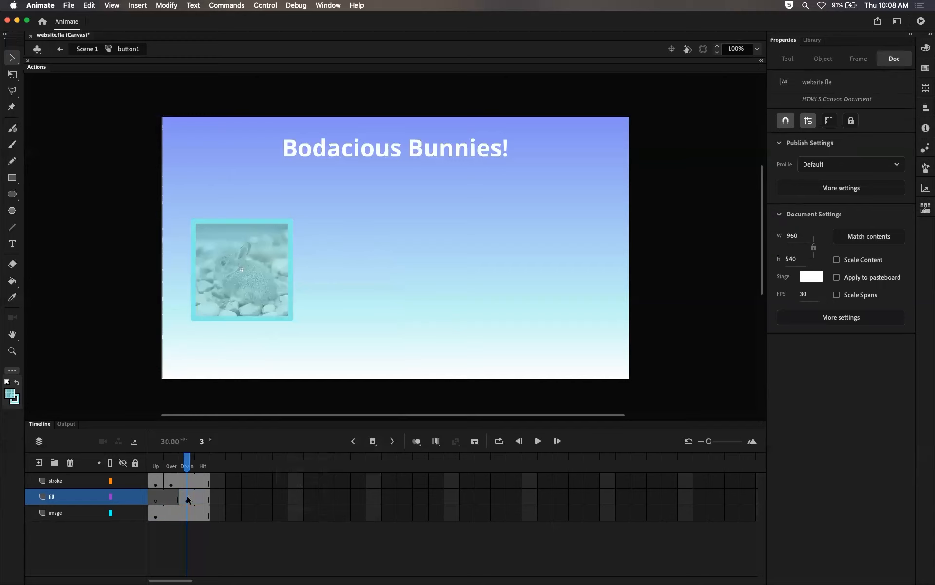
Step: Scrub through the button's Up, Over, Down and Hit frames to preview each state
drag(174, 469, 187, 468)
click(187, 498)
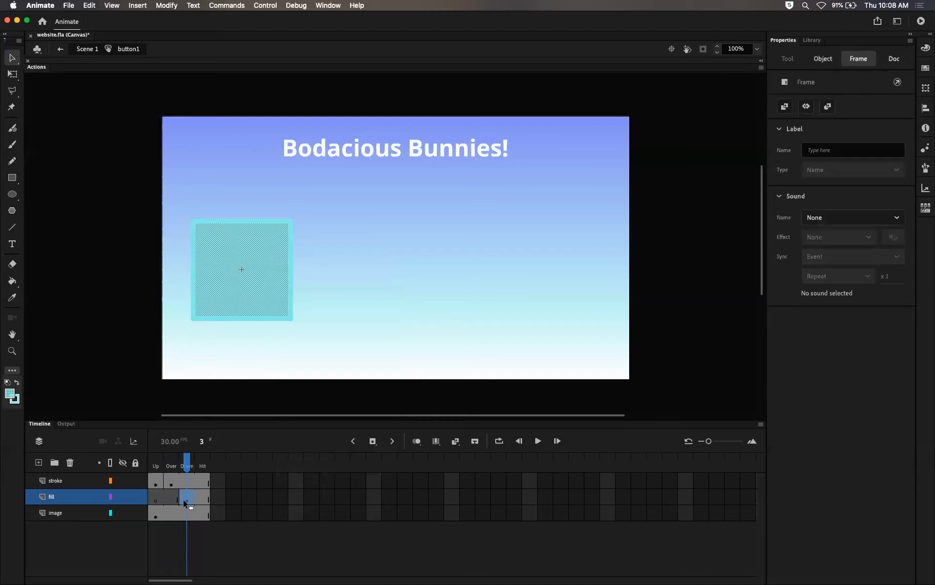
drag(188, 470, 158, 470)
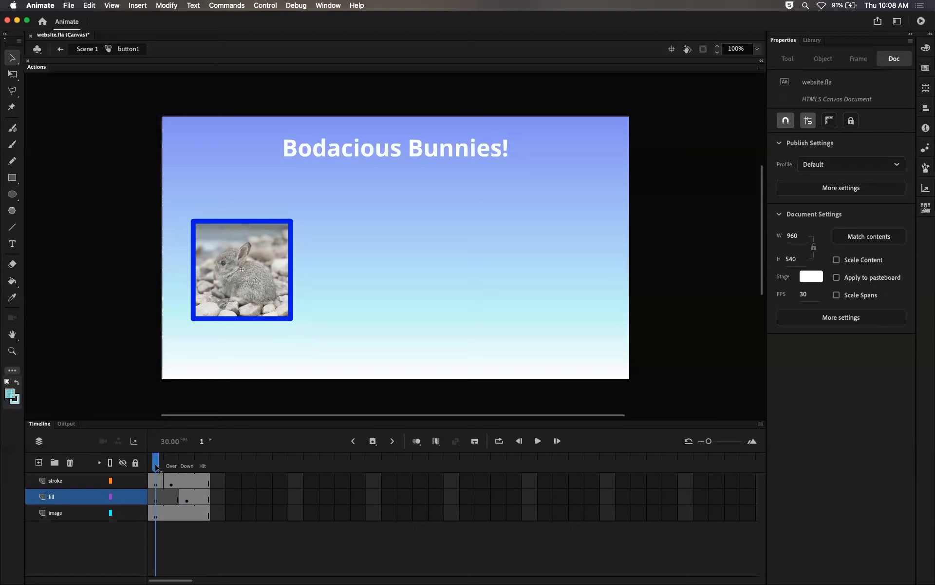
drag(158, 467, 169, 467)
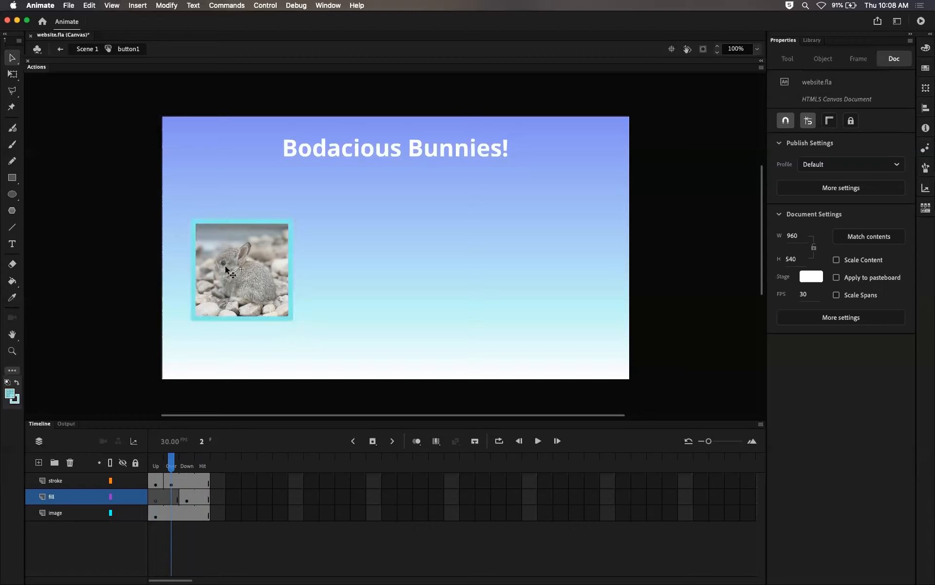
click(186, 467)
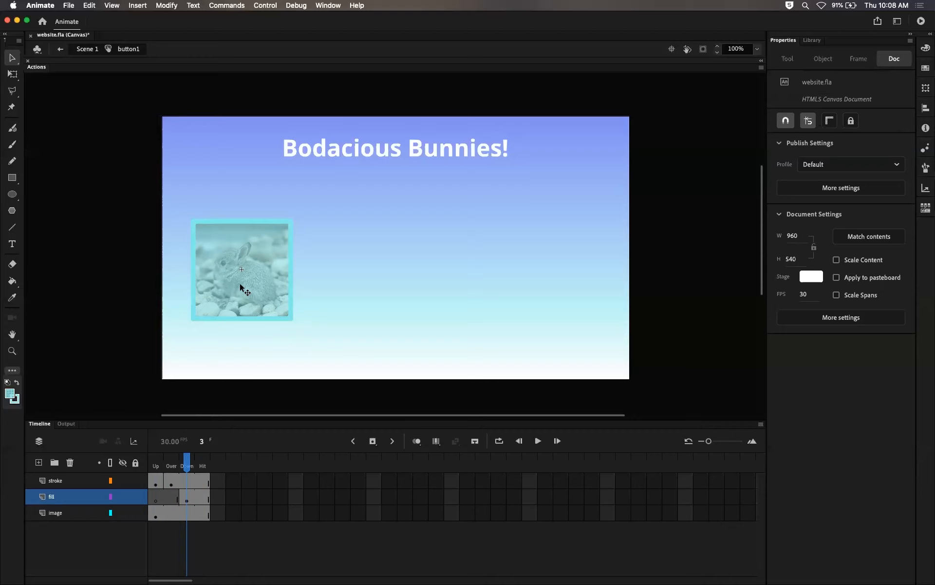
drag(189, 467, 211, 468)
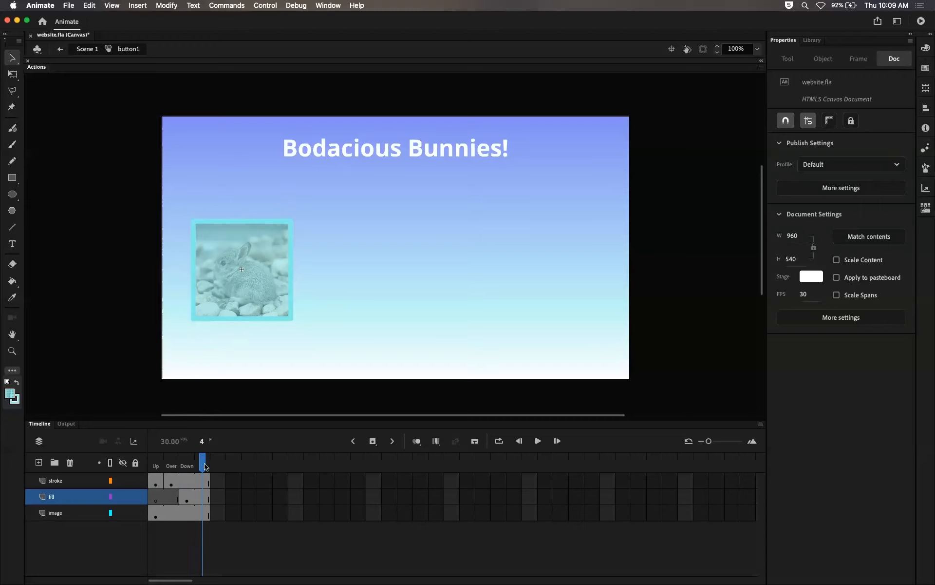
mouse_move(203, 466)
mouse_down()
mouse_move(154, 469)
mouse_move(187, 469)
mouse_move(161, 473)
mouse_up()
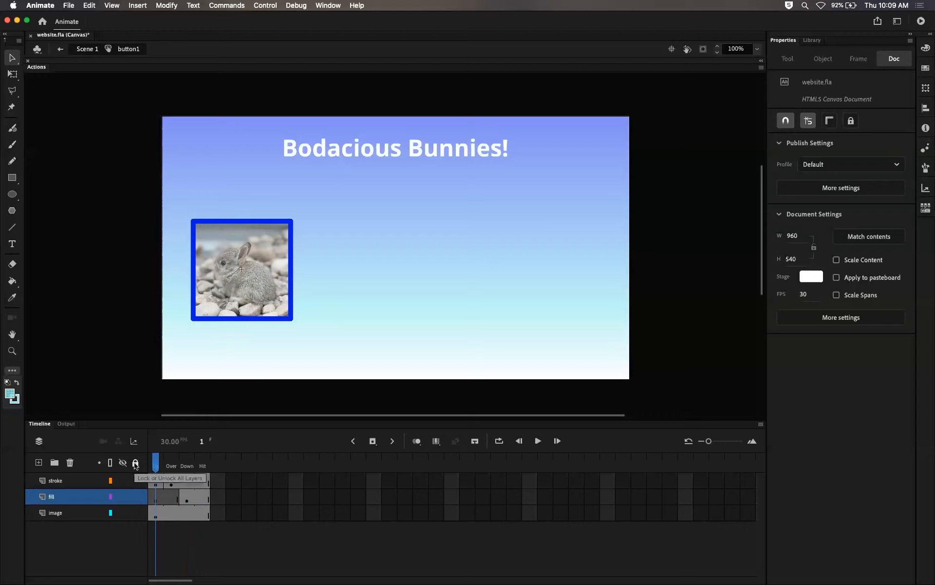
Step: Lock all layers of the button symbol and return to Scene 1
click(135, 463)
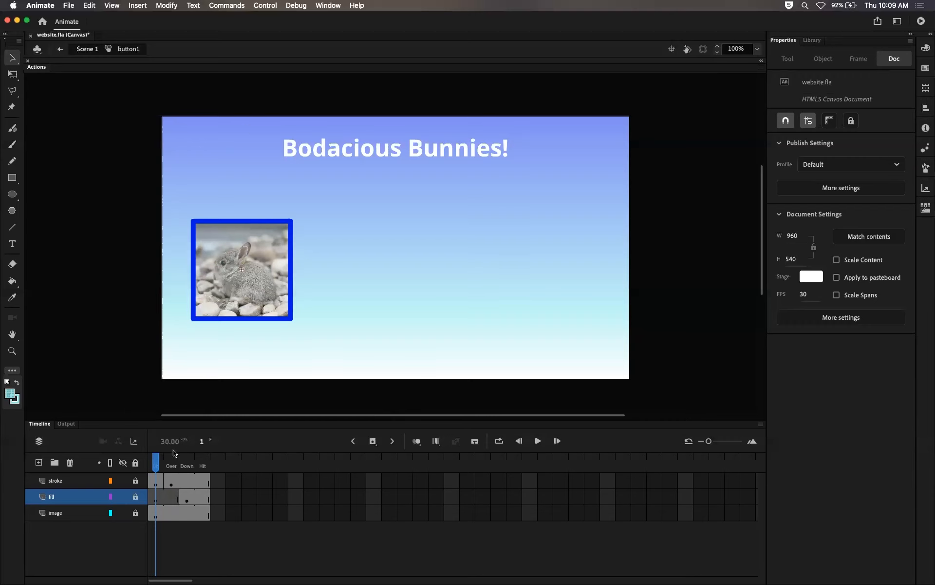
click(87, 48)
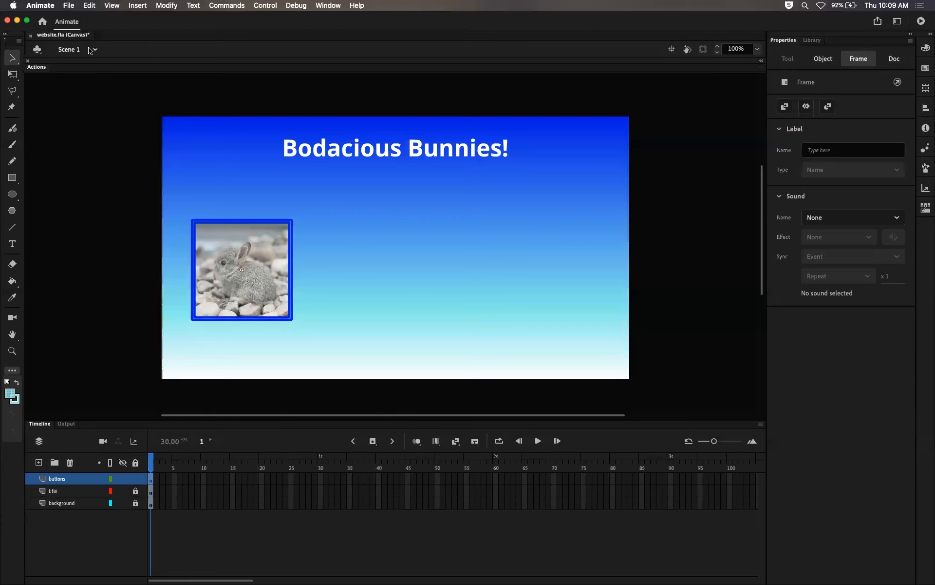
click(134, 329)
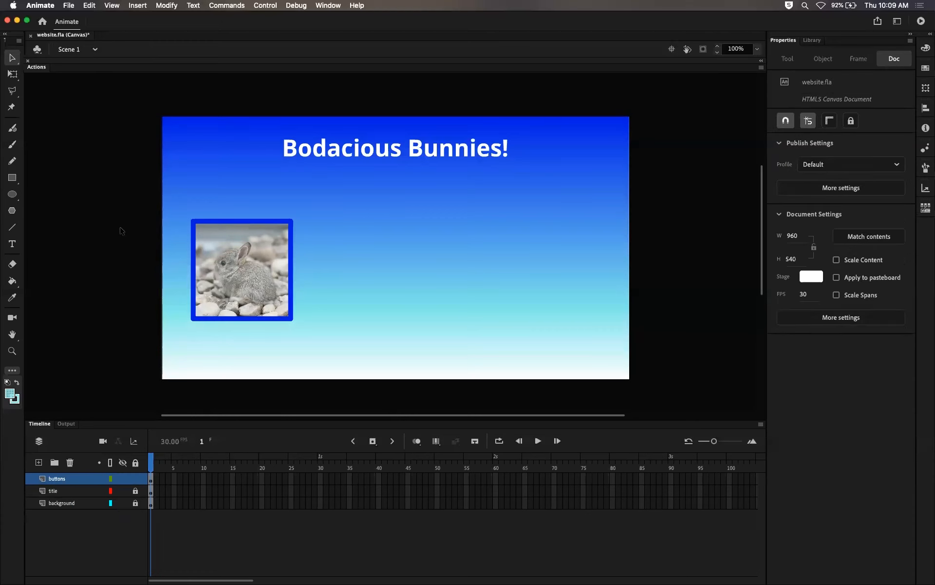
Step: Save the file and test the movie
click(68, 6)
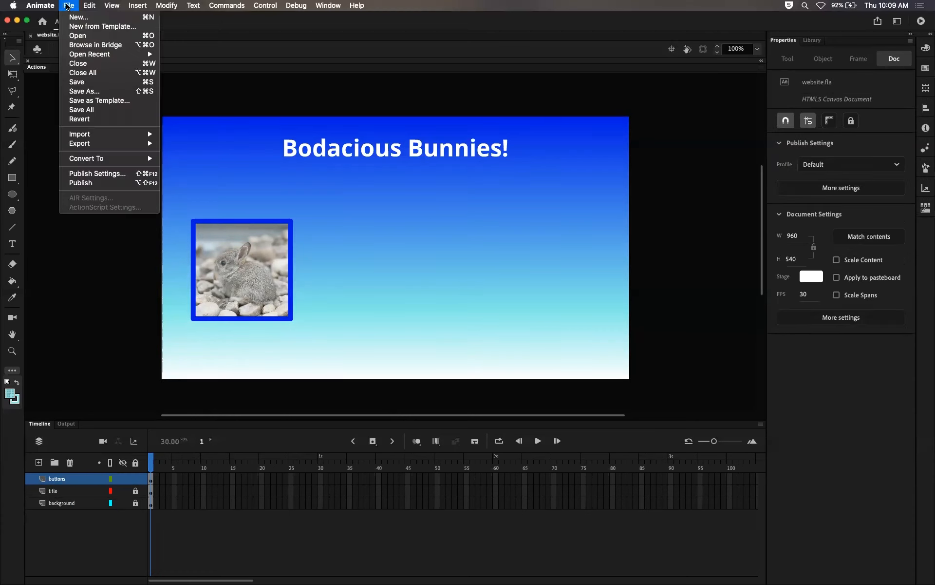
click(79, 82)
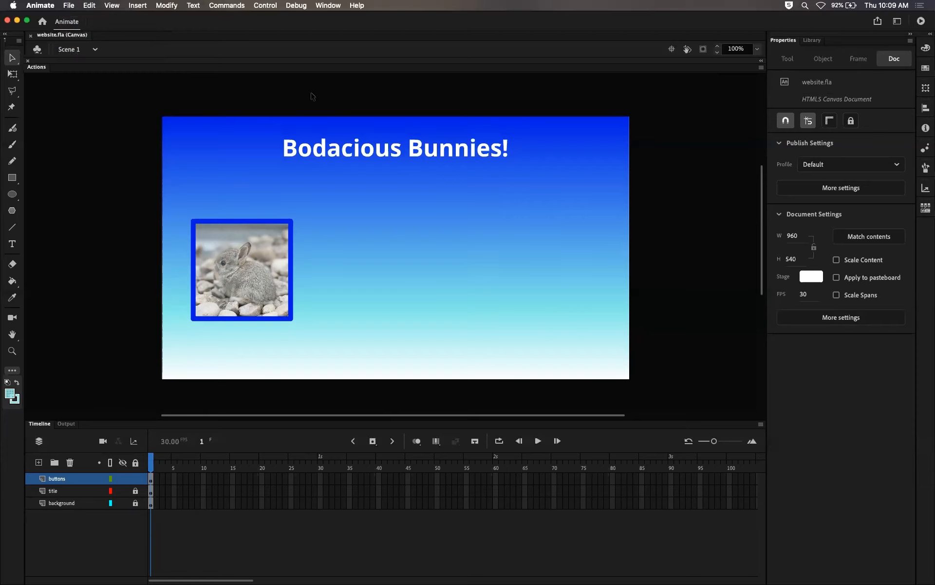
key(super+Return)
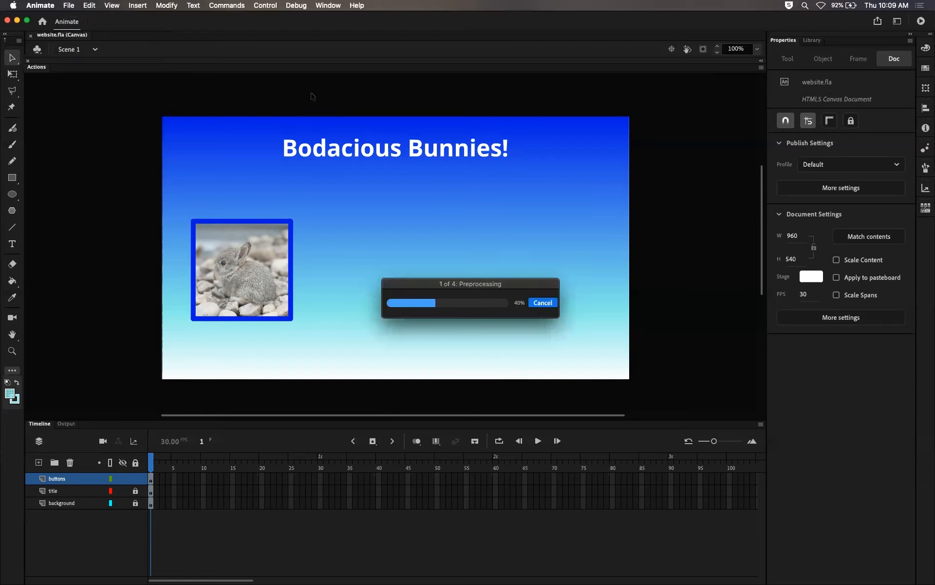
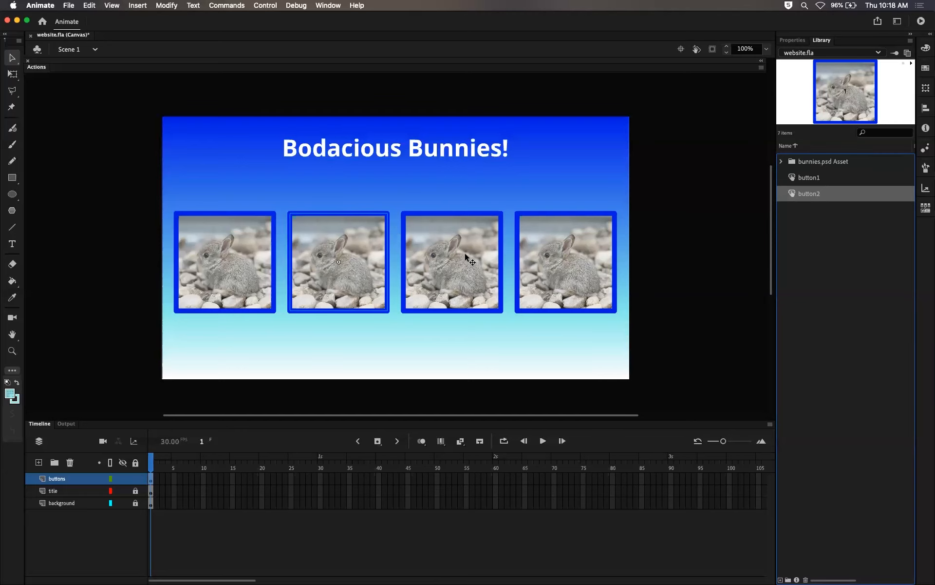
Step: Duplicate the third button instance's symbol and name the copy button3
click(468, 252)
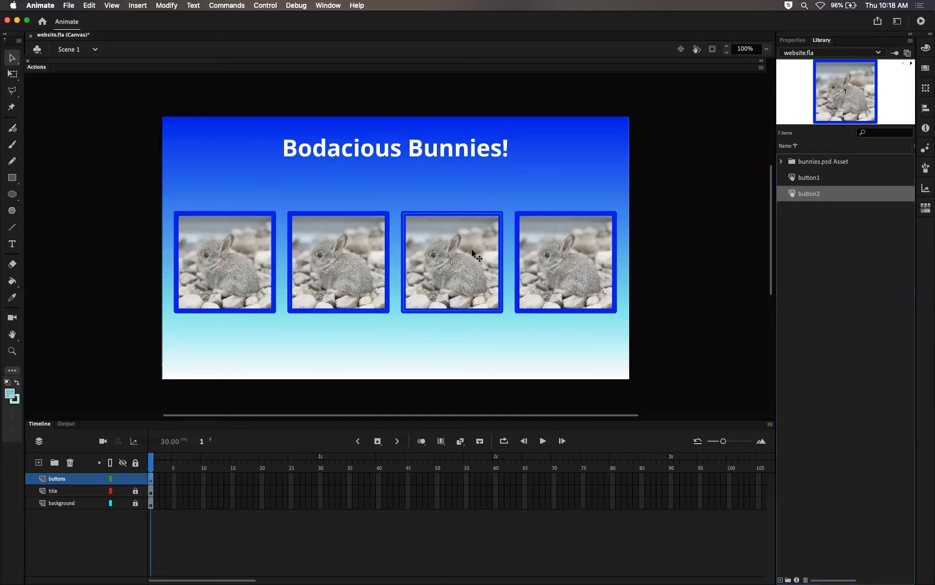
right_click(435, 257)
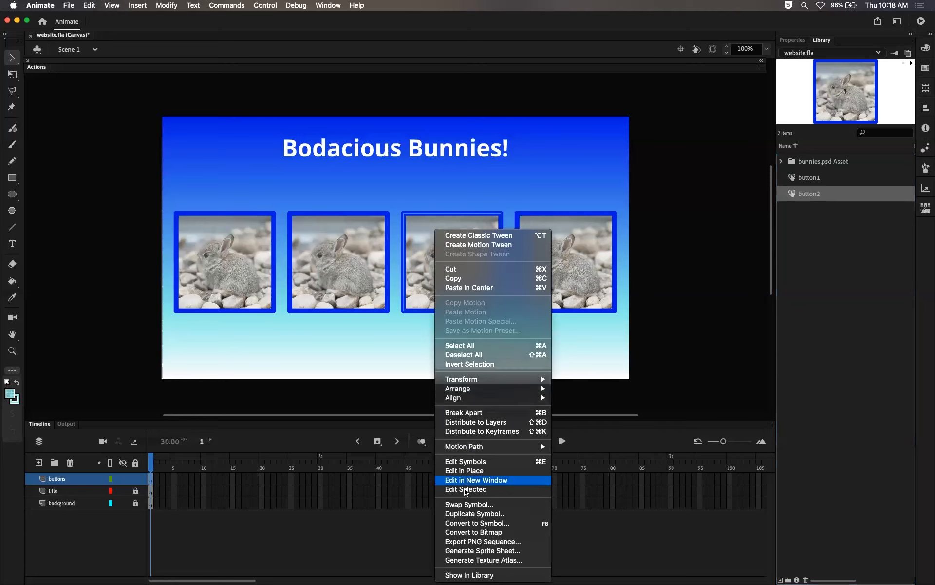
click(383, 331)
click(402, 240)
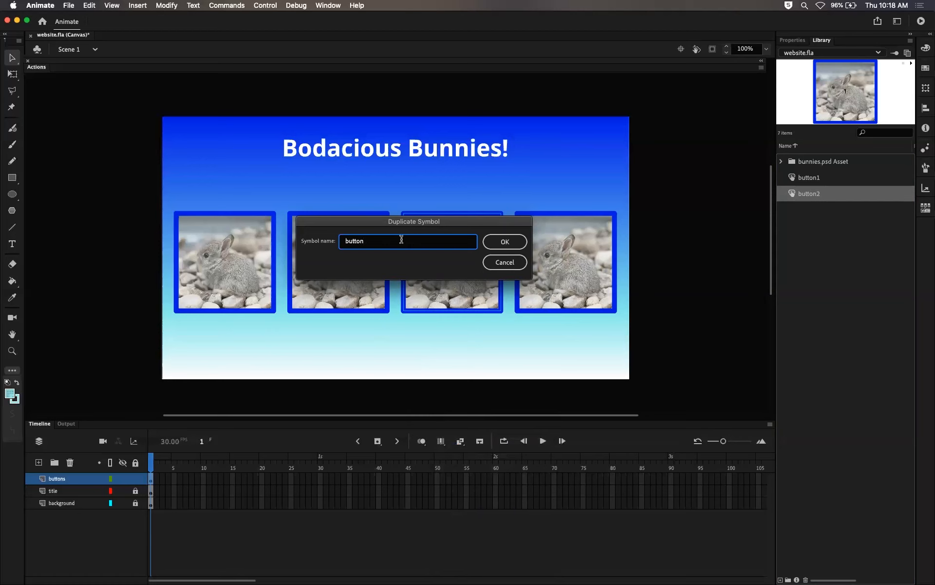
text(3)
key(Return)
Step: Duplicate the fourth button instance's symbol and name the copy button4
click(544, 251)
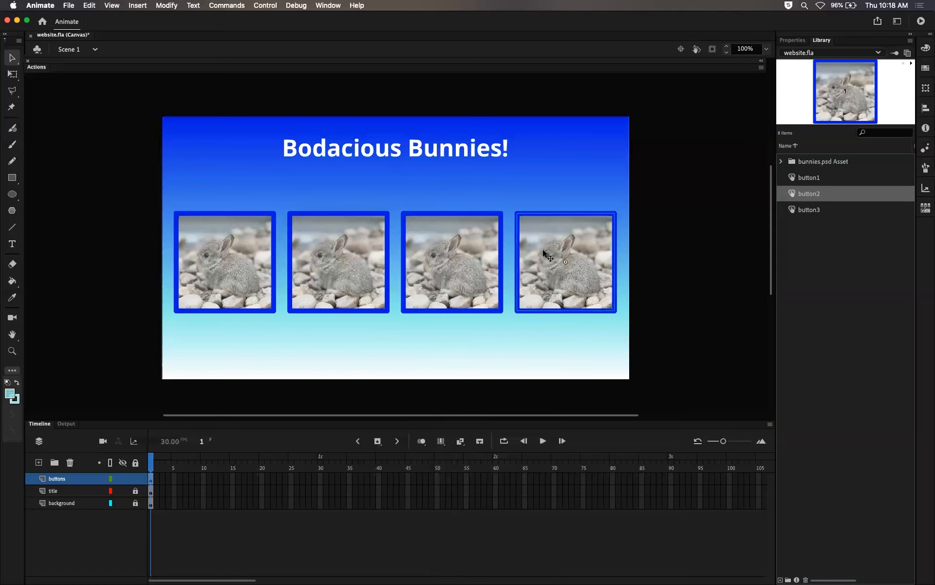
right_click(543, 249)
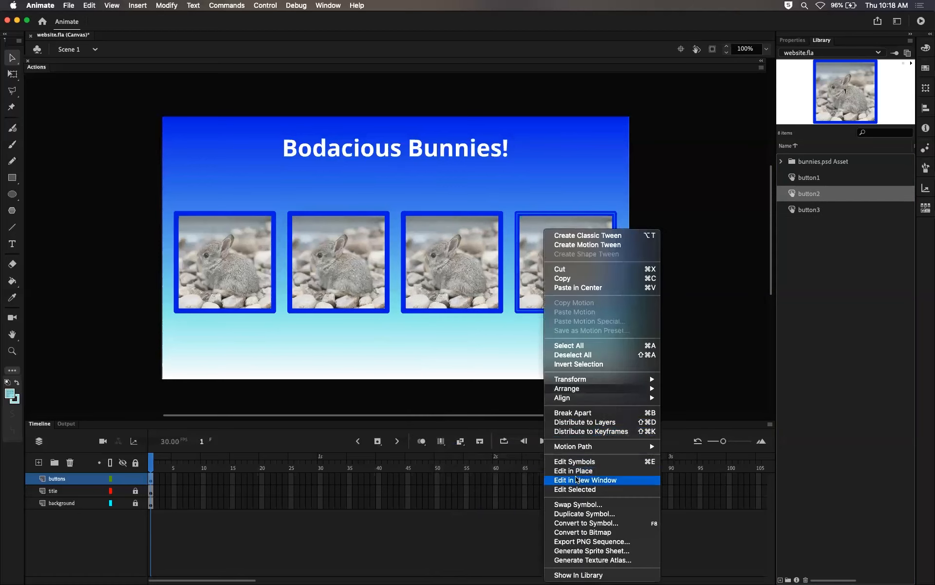
click(580, 513)
click(389, 242)
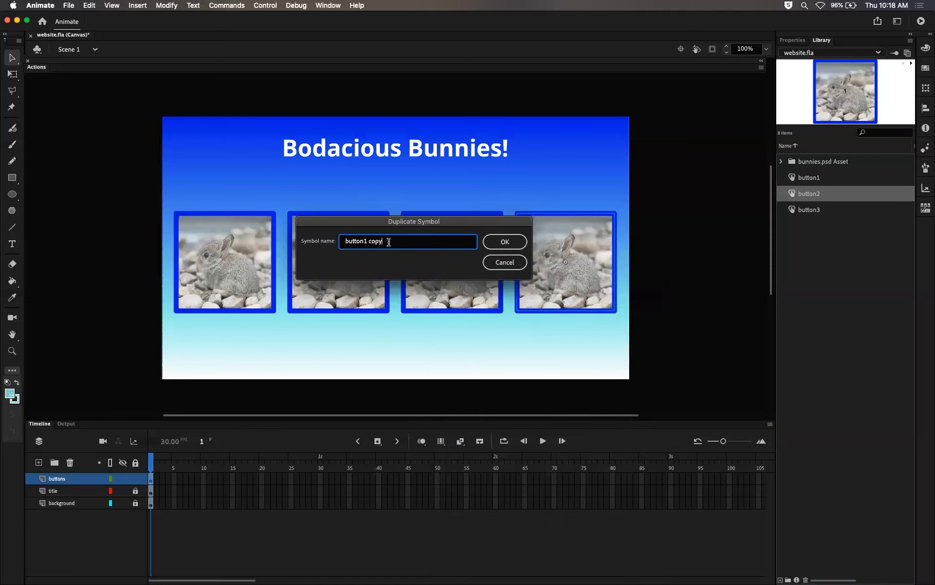
text(4)
key(Return)
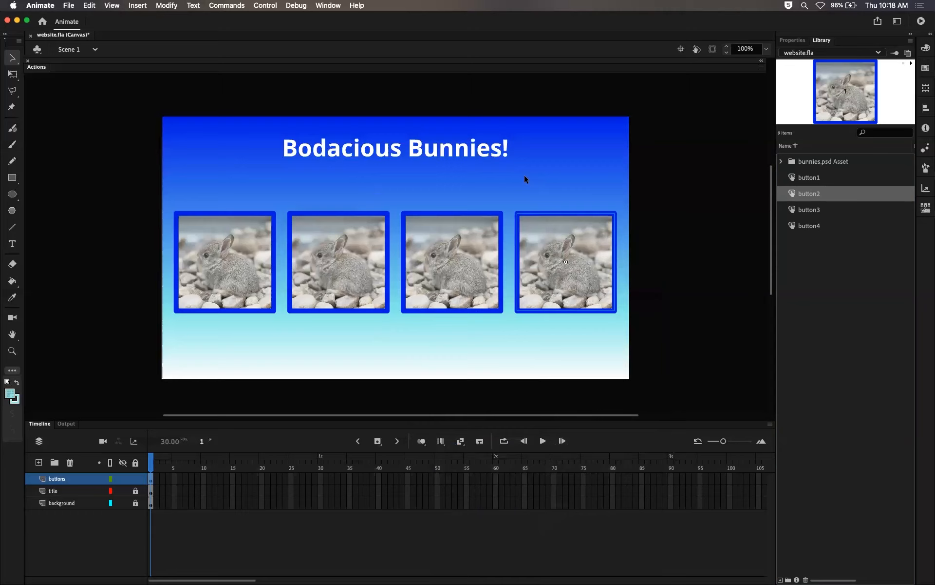
Step: Preview the button1 to button4 symbols in the library one by one
click(824, 180)
click(815, 193)
click(809, 210)
click(811, 223)
click(817, 183)
click(814, 195)
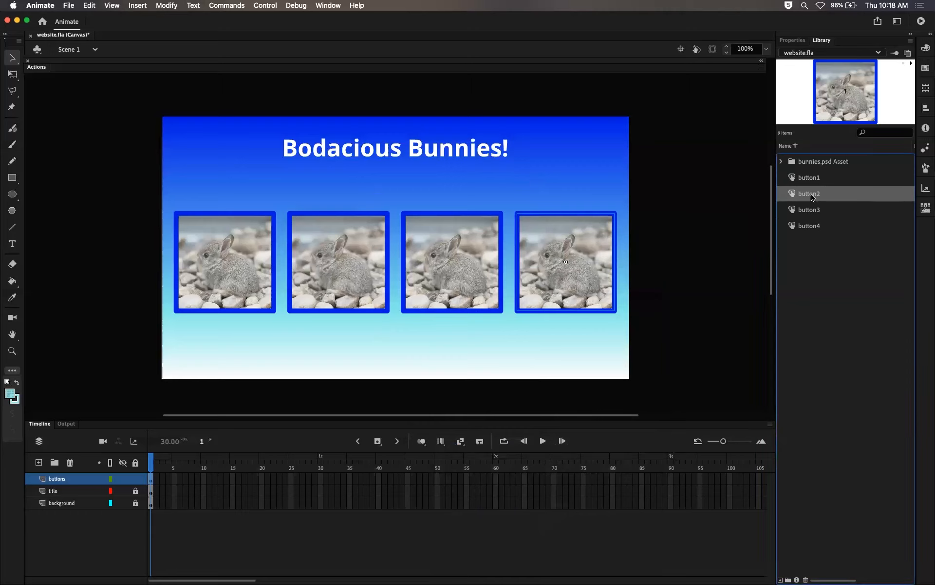
click(811, 210)
click(812, 223)
click(353, 259)
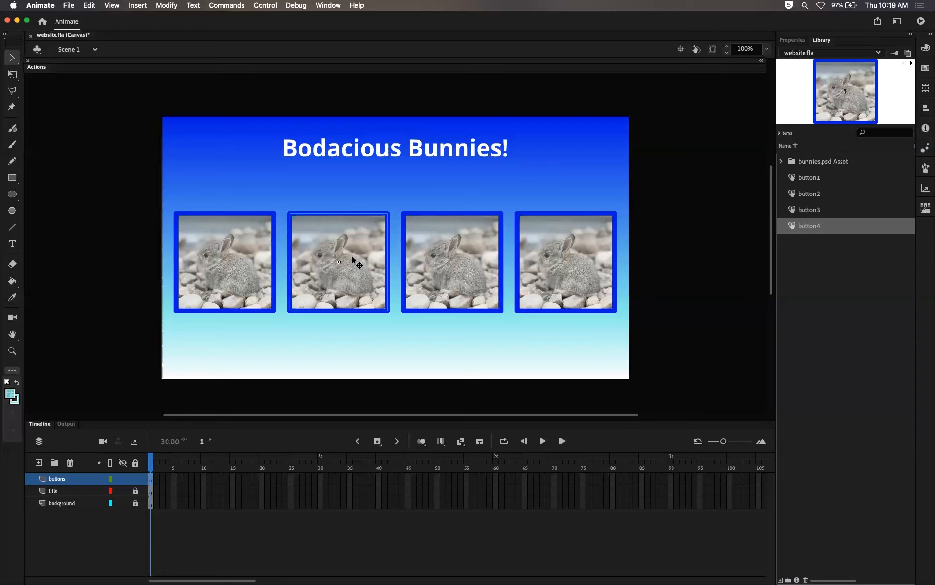
click(804, 177)
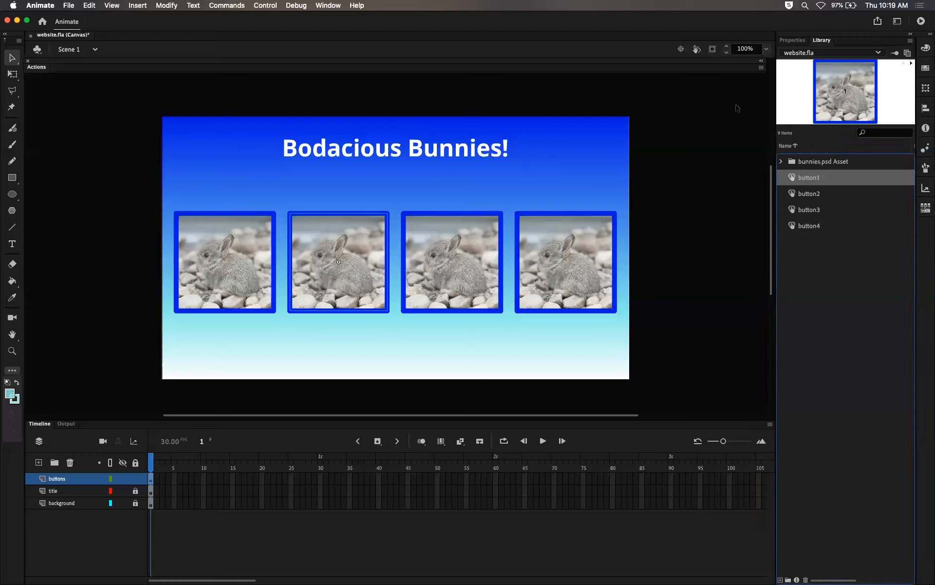
click(820, 195)
click(817, 179)
click(813, 195)
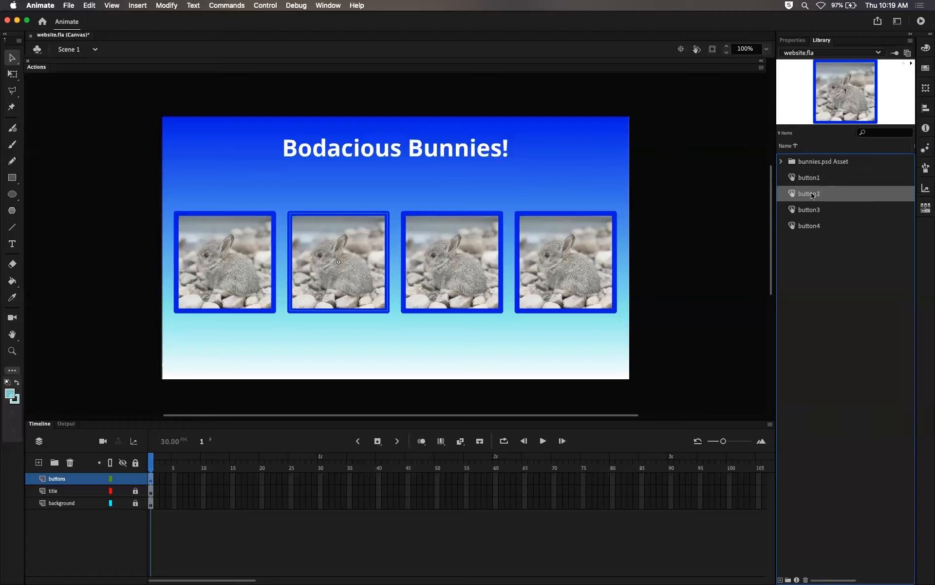
click(810, 210)
click(810, 224)
click(810, 181)
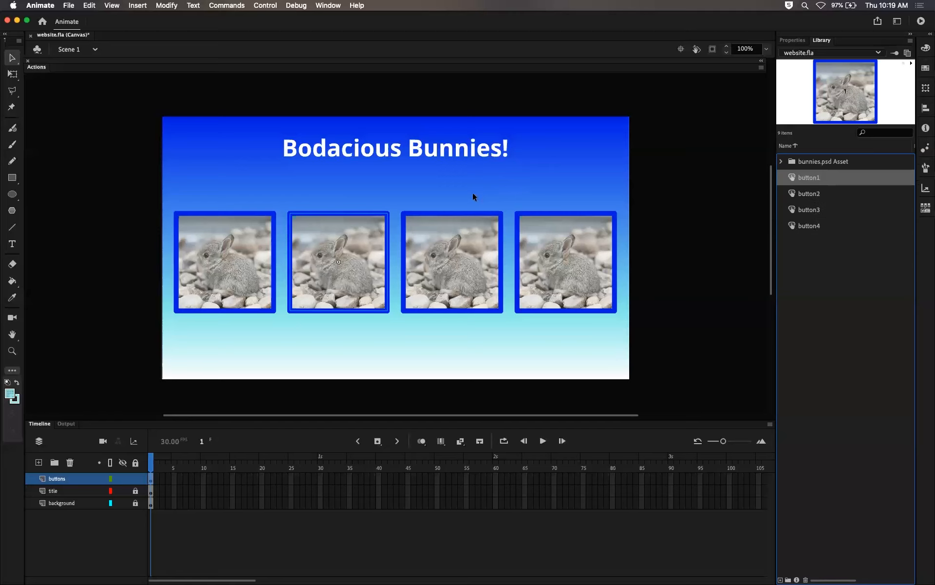
Step: Inside button2, swap the image layer's bitmap for bunny2, lock the image layer, and return to Scene 1
double_click(323, 292)
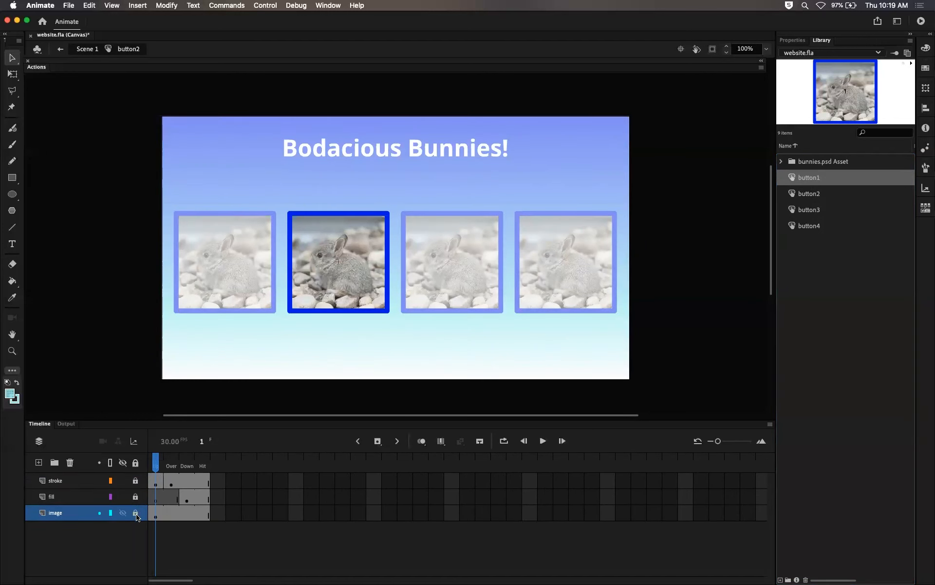
click(354, 284)
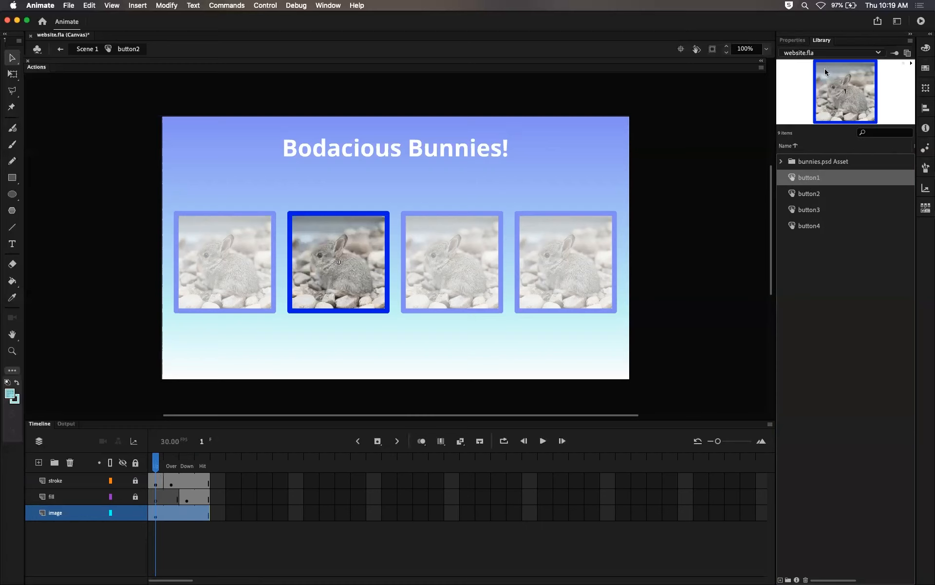
click(796, 41)
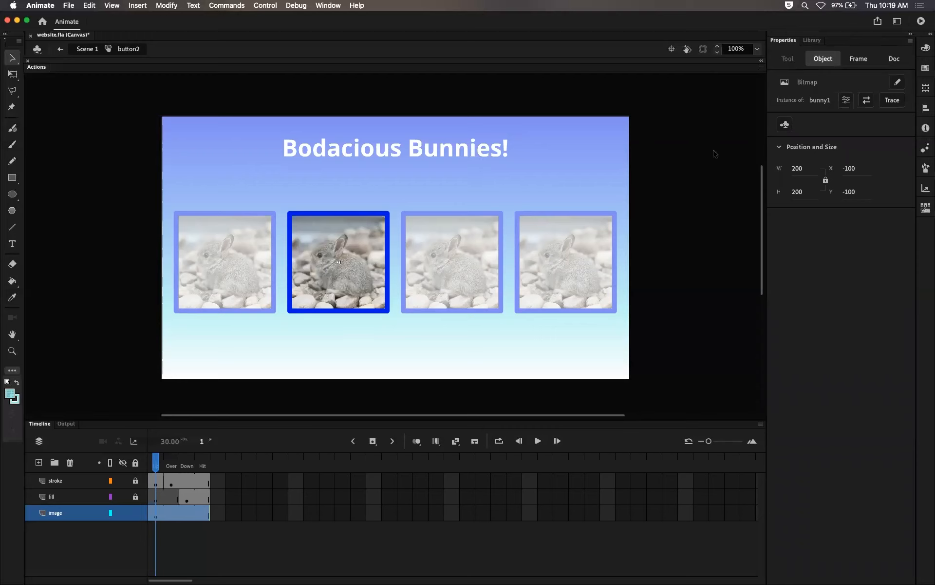
click(866, 101)
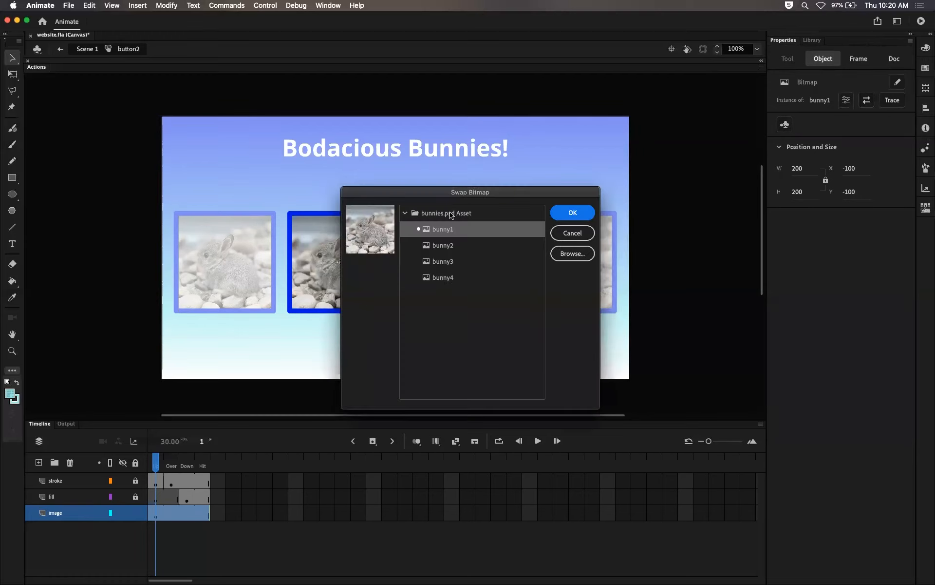
drag(465, 193, 607, 162)
click(585, 212)
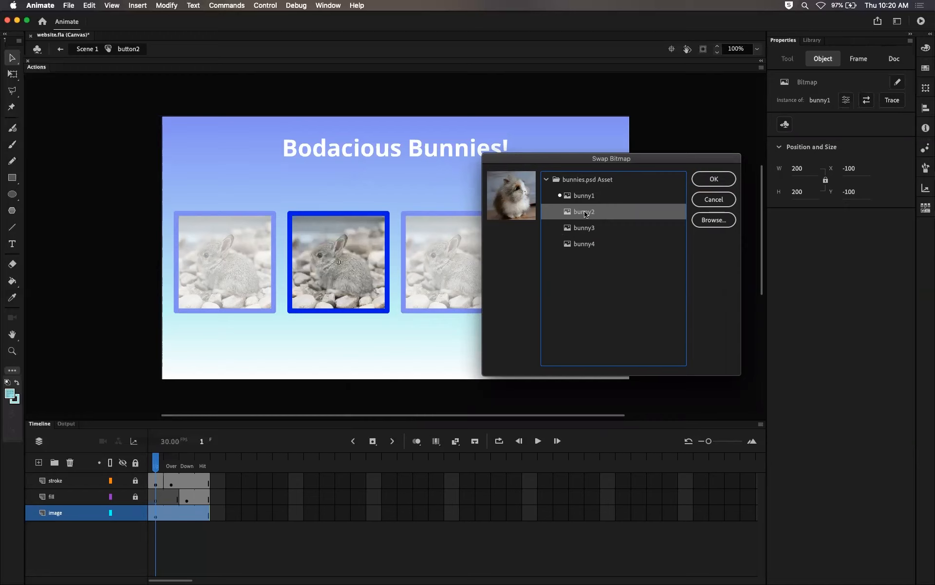
click(707, 180)
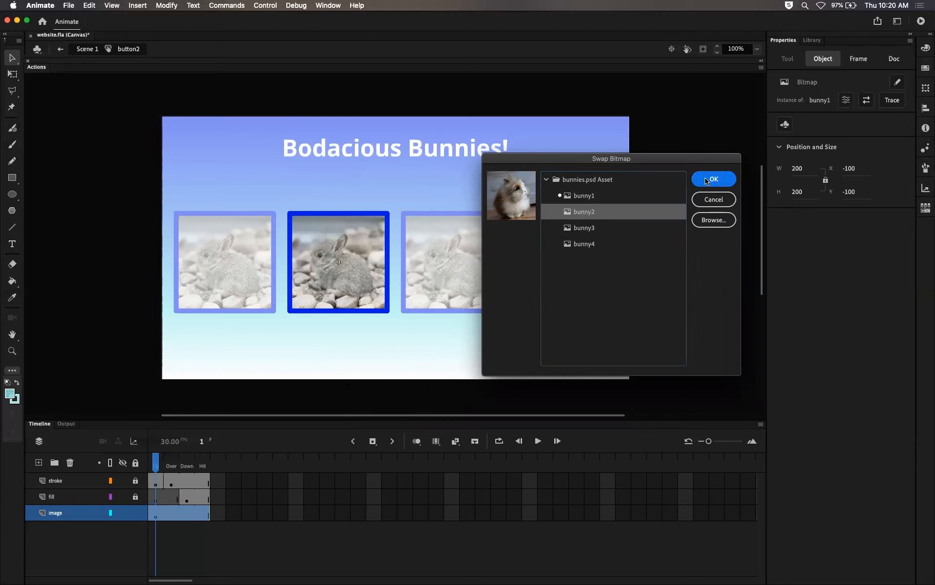
click(137, 506)
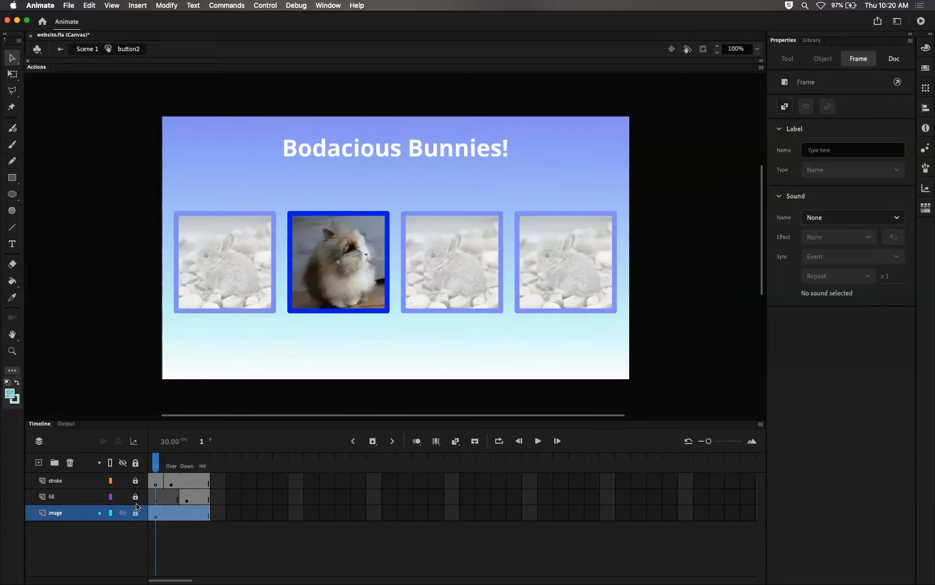
click(88, 49)
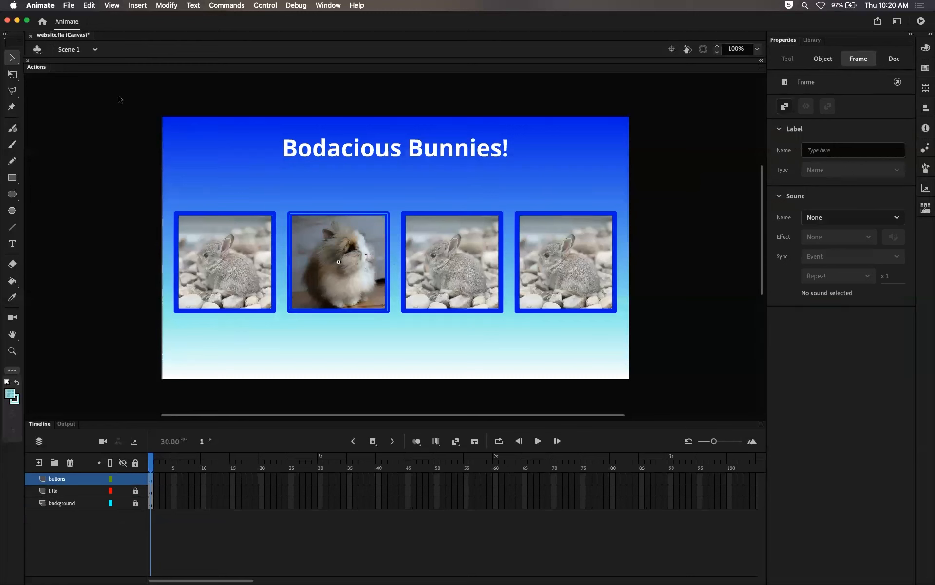
Step: Inside button3, unlock the image layer, swap its bitmap for bunny3, relock it, and return to Scene 1
click(448, 249)
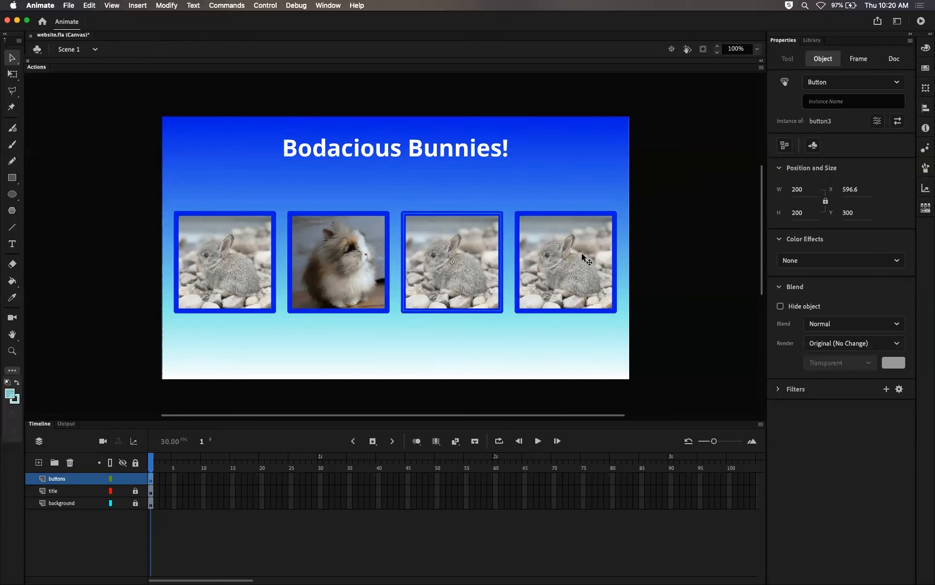
double_click(447, 241)
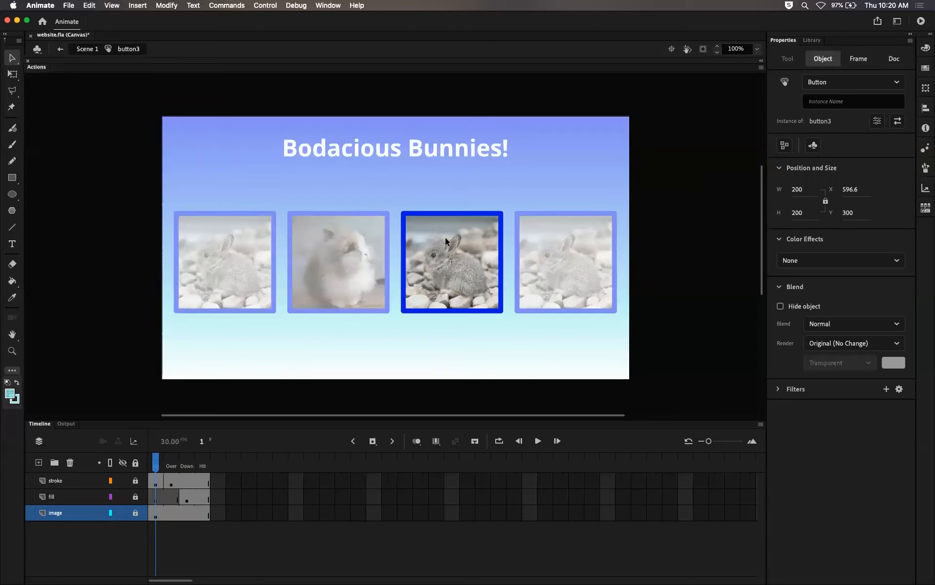
click(136, 513)
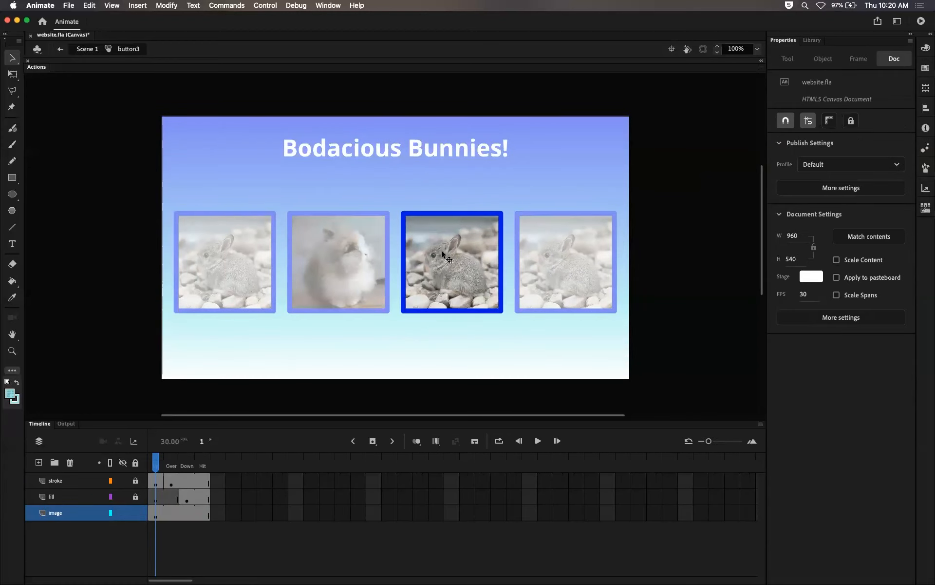
click(446, 257)
click(867, 100)
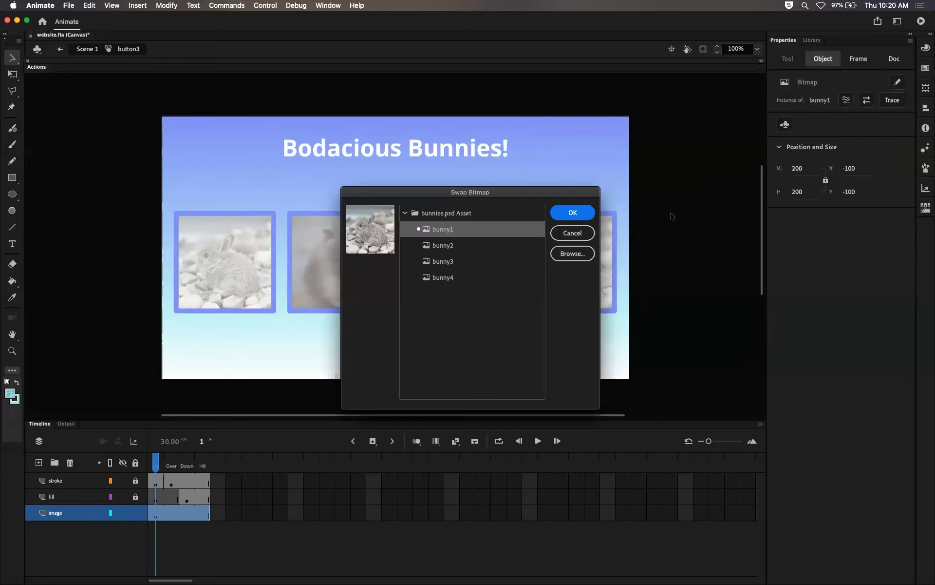
click(471, 261)
click(572, 213)
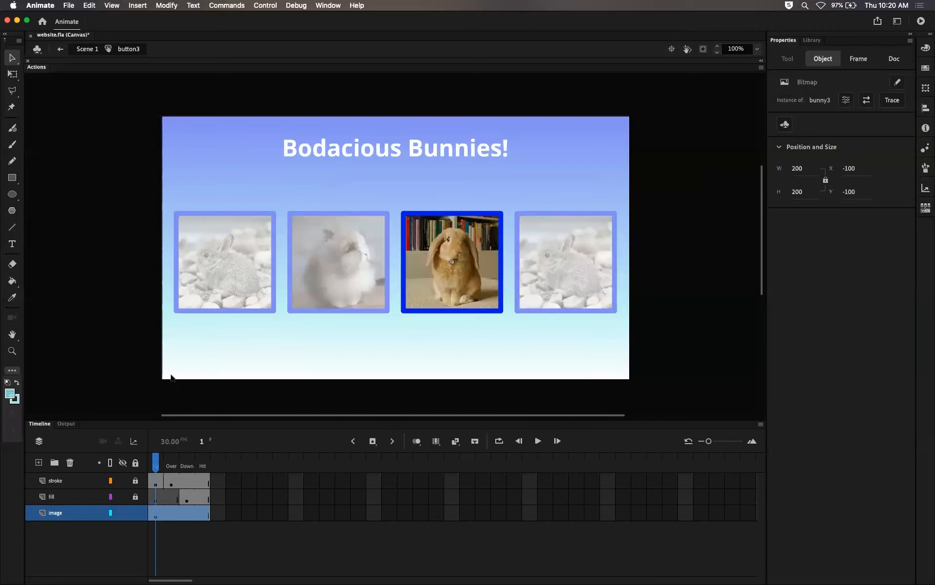
click(141, 514)
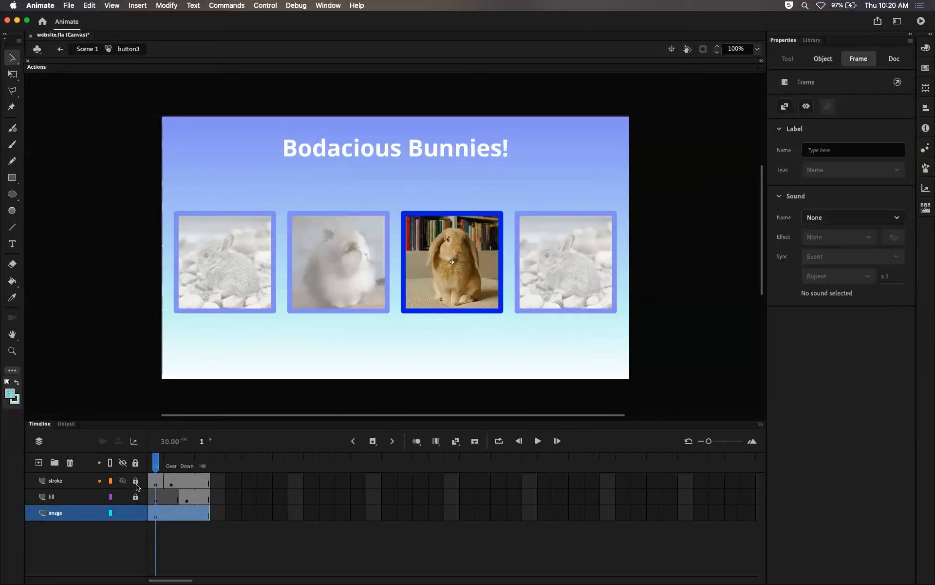
click(135, 513)
click(87, 50)
Step: Inside button4, swap the image layer's bitmap for bunny4, lock the image layer, and return to Scene 1
click(561, 248)
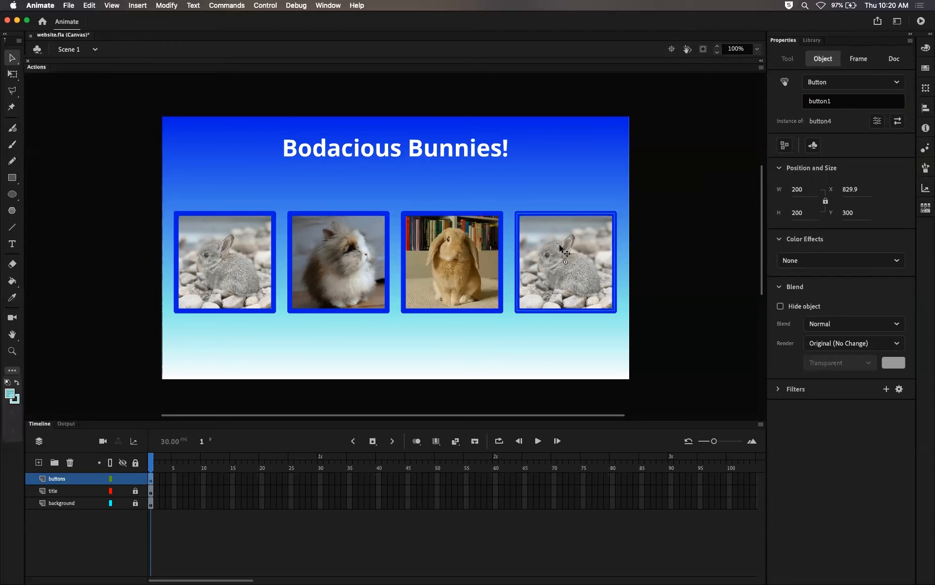
double_click(561, 248)
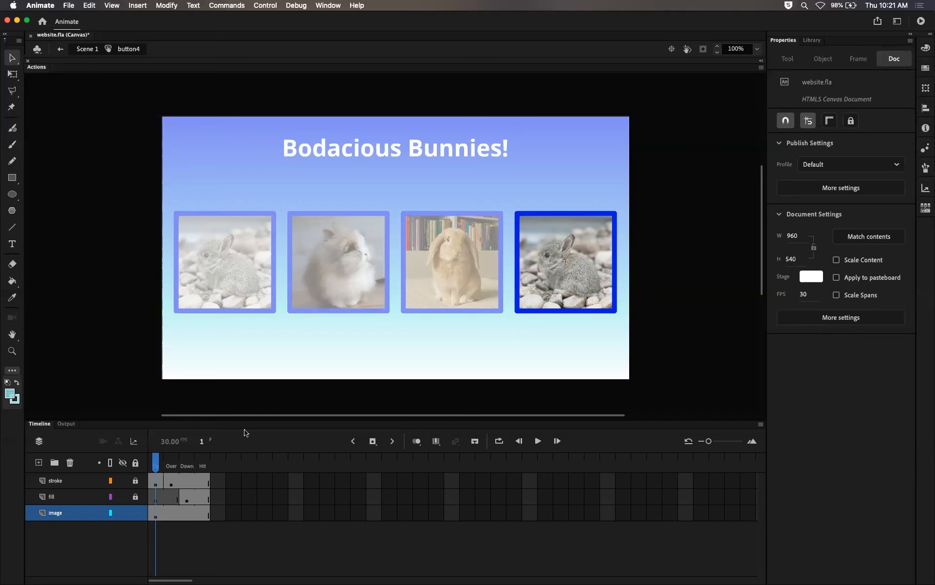
click(549, 265)
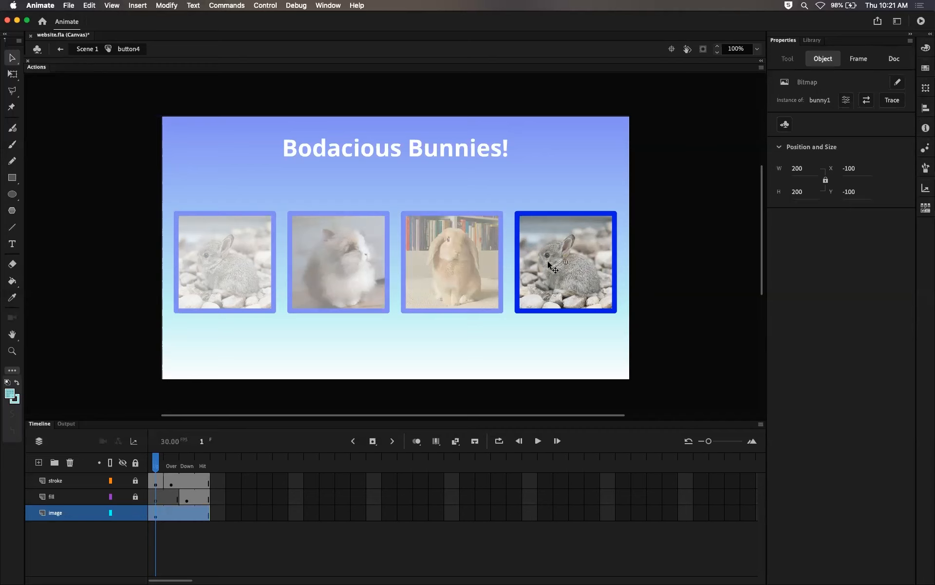
click(867, 101)
click(454, 278)
click(567, 210)
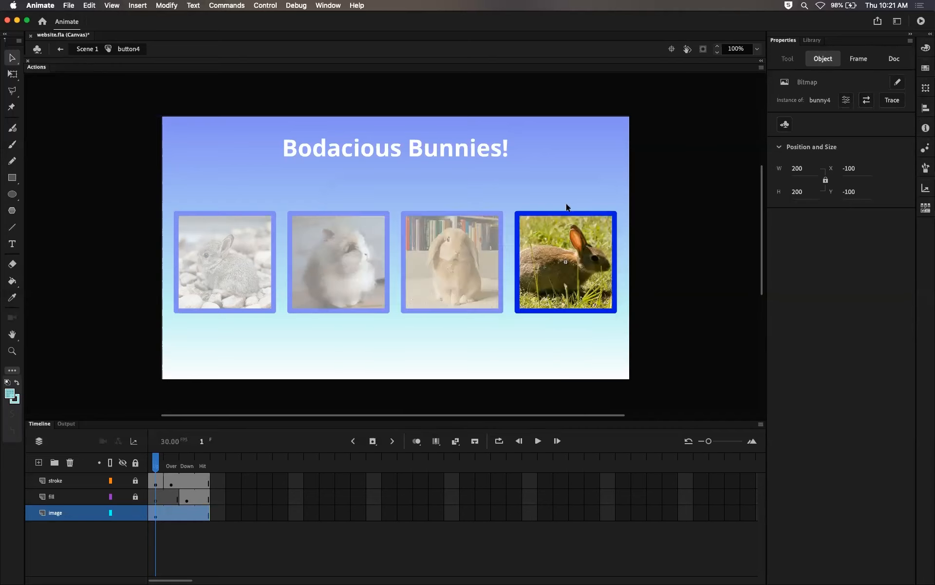
click(135, 512)
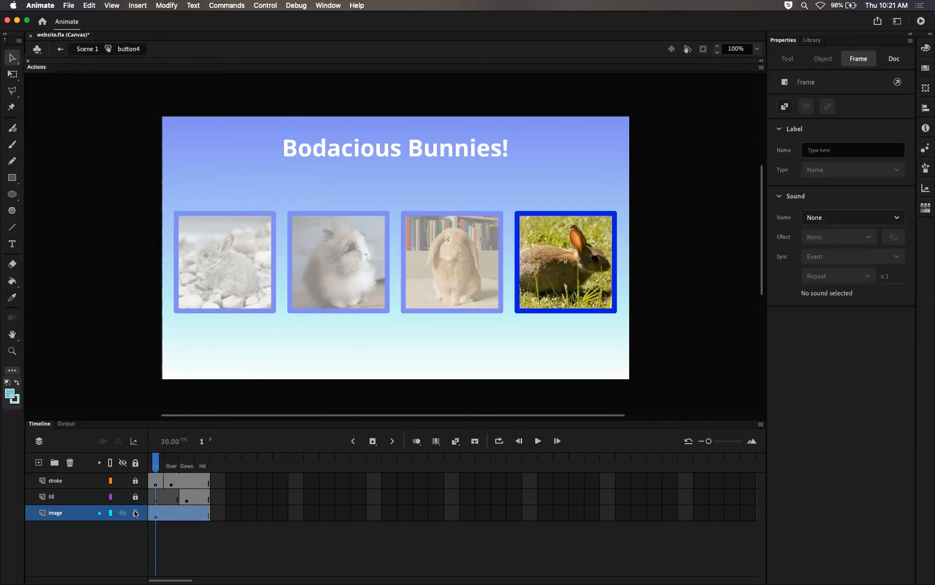
click(86, 48)
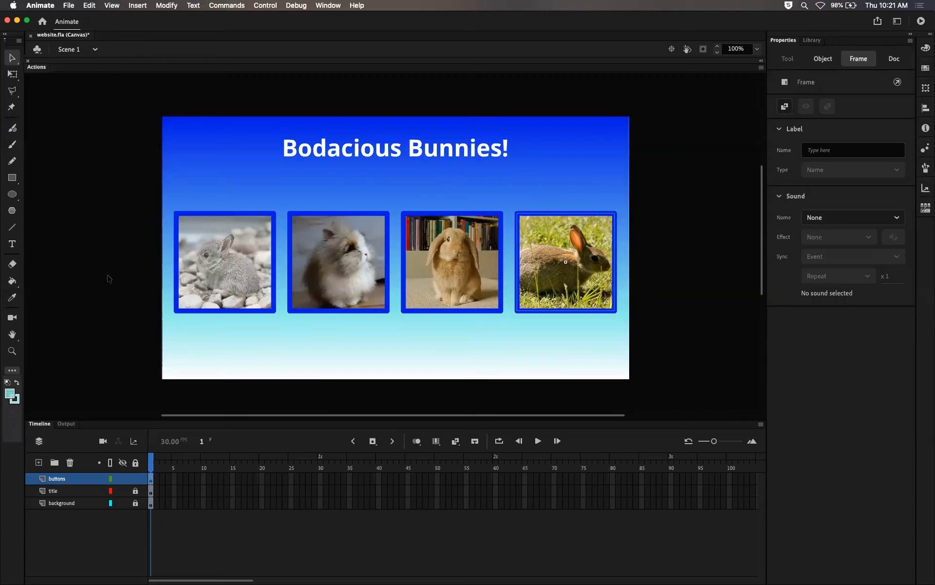
Step: Lock the buttons layer and test the movie in the browser, then switch back to Animate
click(135, 479)
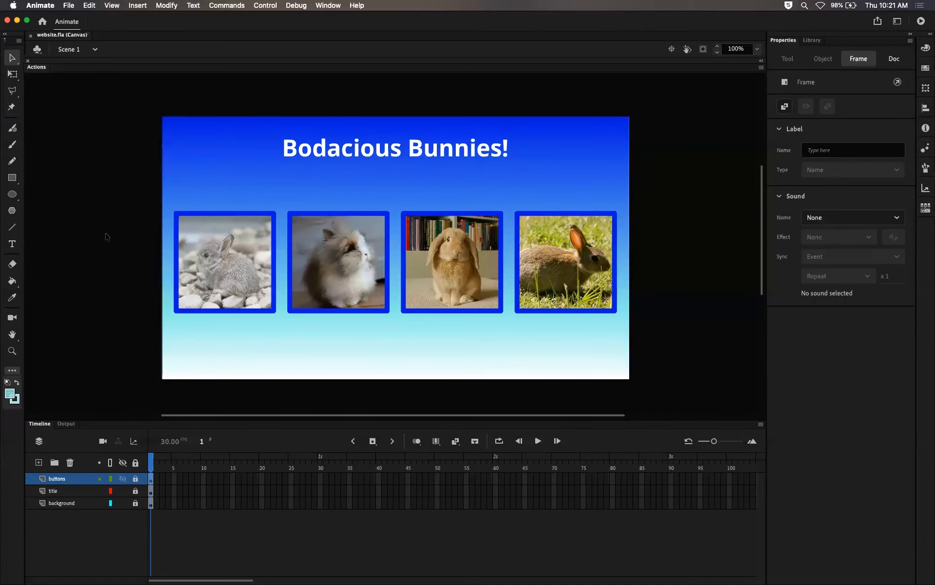
key(super+Return)
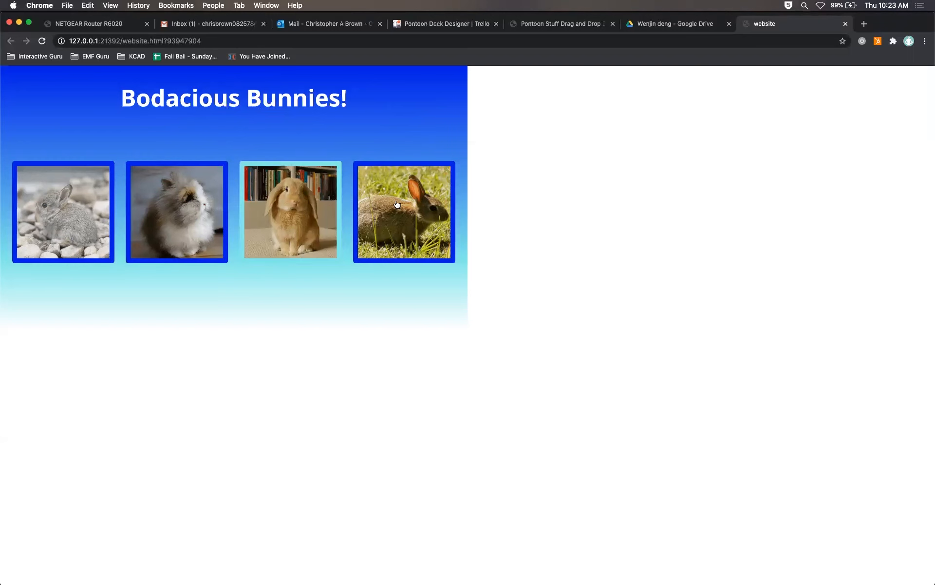
key(super+Tab)
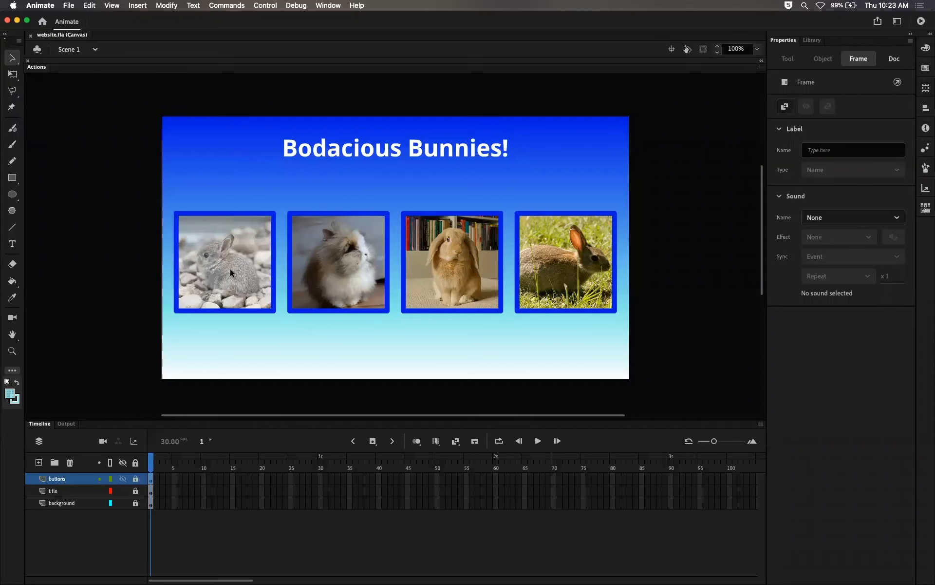
Step: Unlock the buttons layer and give the first bunny button the instance name button1
click(810, 40)
click(792, 41)
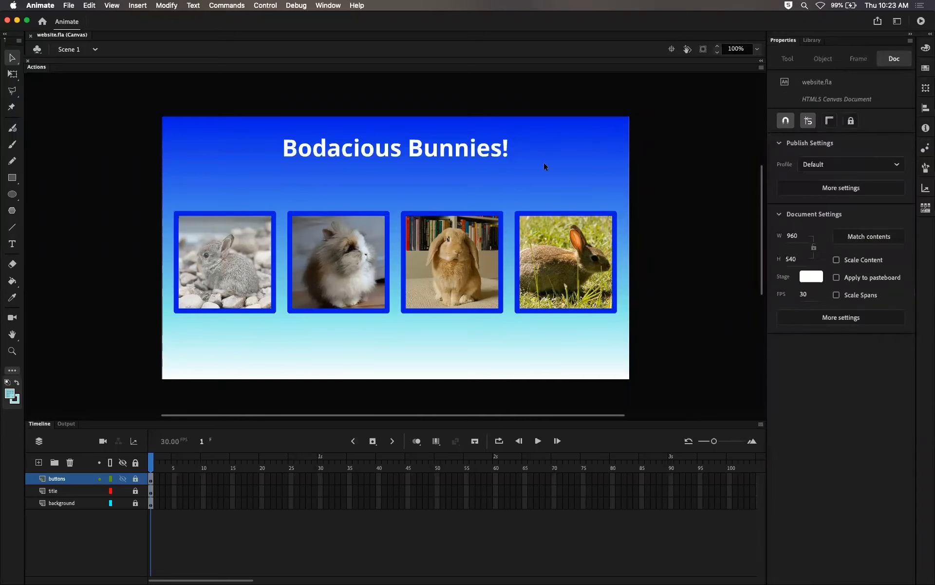
click(138, 479)
click(117, 356)
click(577, 272)
click(249, 271)
click(289, 186)
click(246, 247)
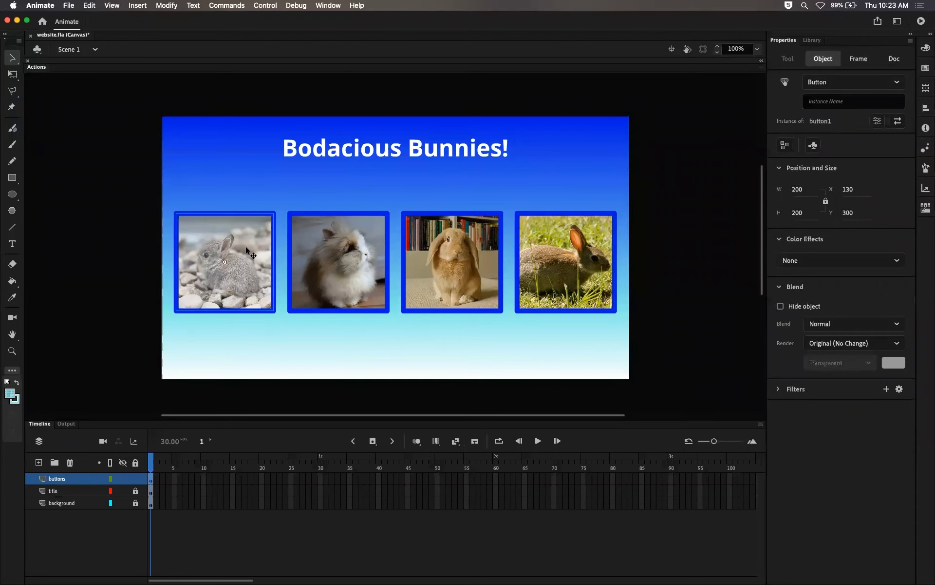
click(232, 335)
click(234, 280)
click(824, 101)
text(button1)
key(Return)
click(845, 100)
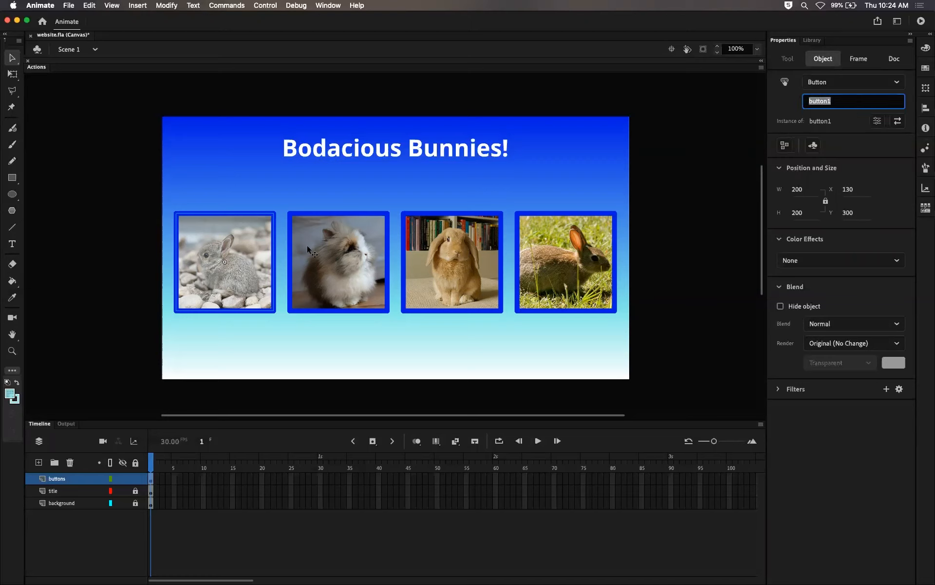
Step: Give the second bunny button the instance name button2
click(347, 263)
click(822, 102)
text(but)
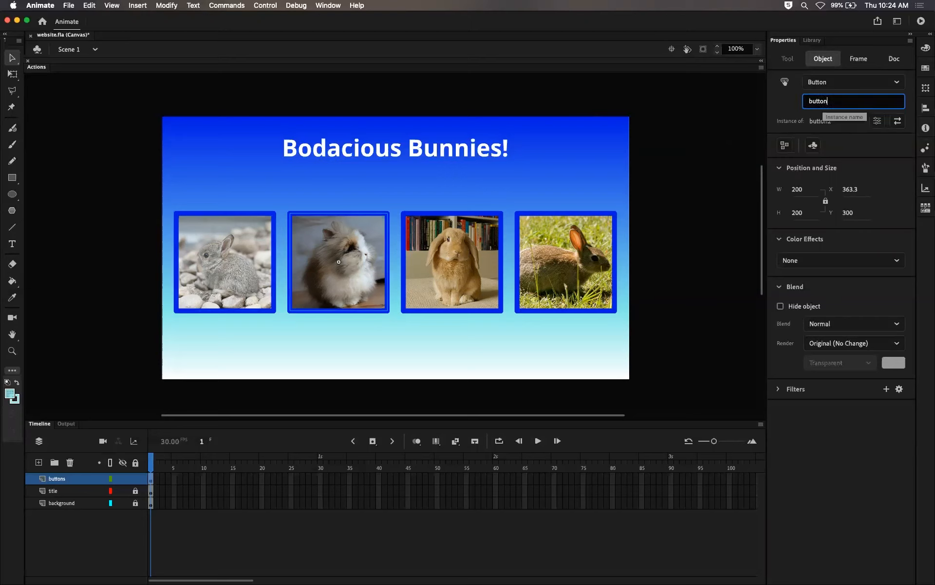
key(Return)
Step: Give the third bunny button the instance name button3
click(479, 251)
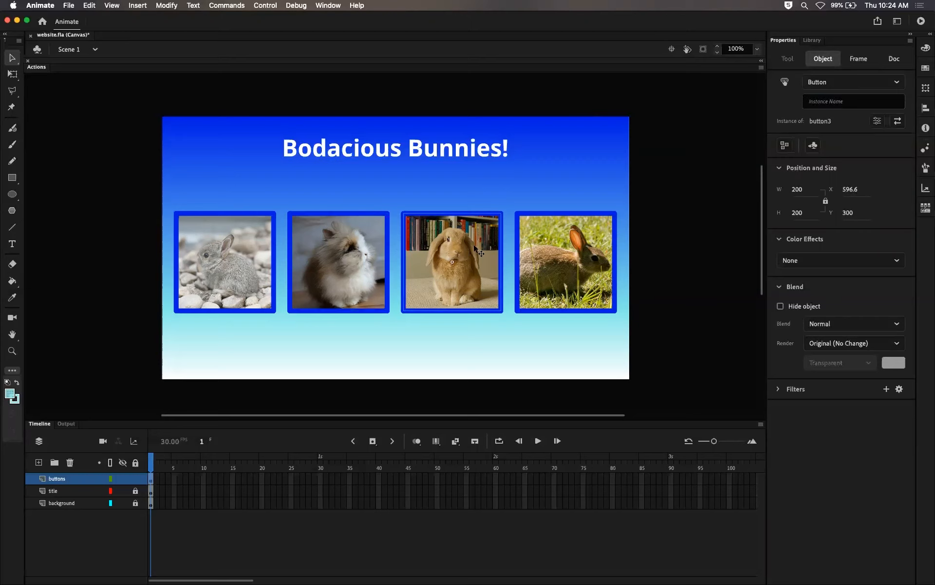
click(823, 102)
text(button3)
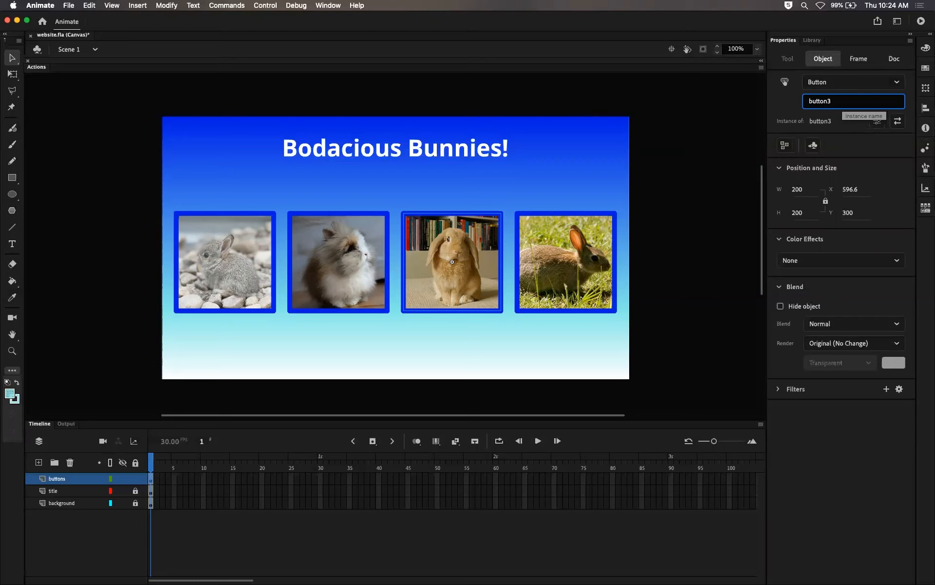
key(Return)
Step: Set the fourth bunny button's instance name to button4
click(585, 280)
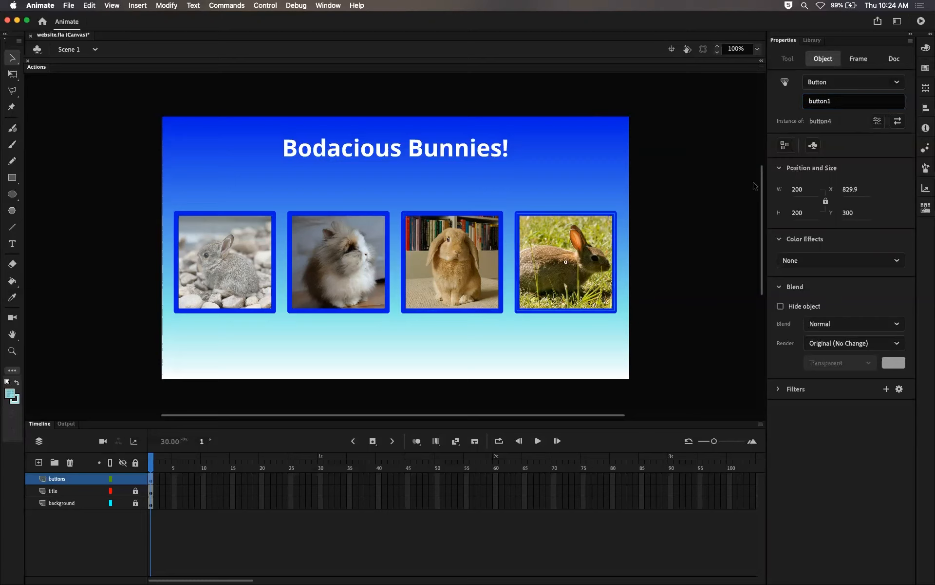
click(837, 100)
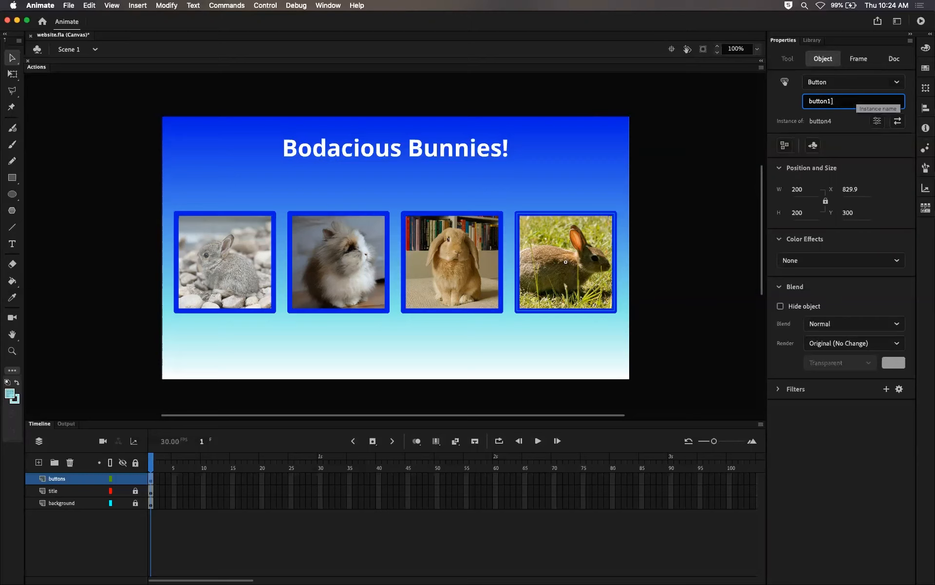
text(4)
key(Return)
Step: Select each bunny button in turn to check its instance name
click(219, 262)
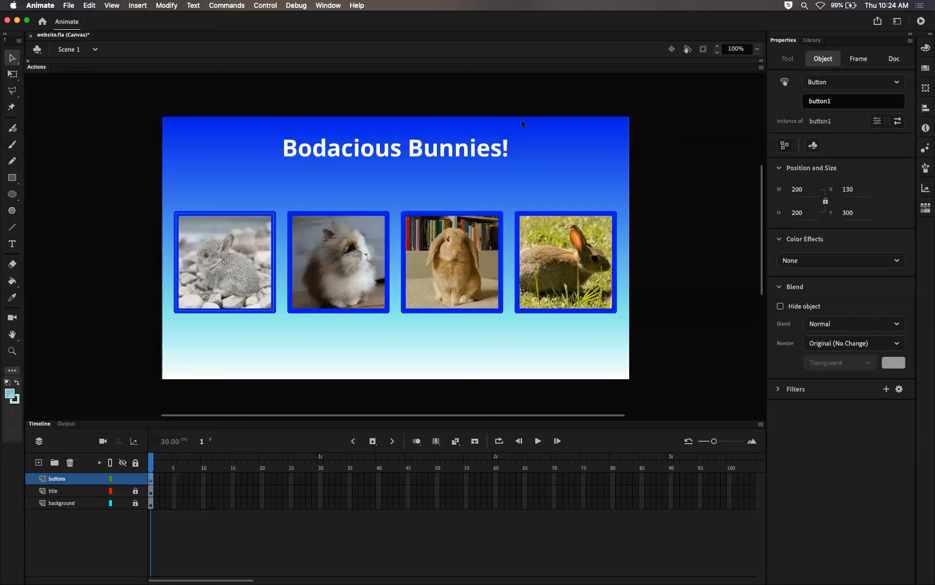
click(844, 100)
click(348, 244)
click(458, 249)
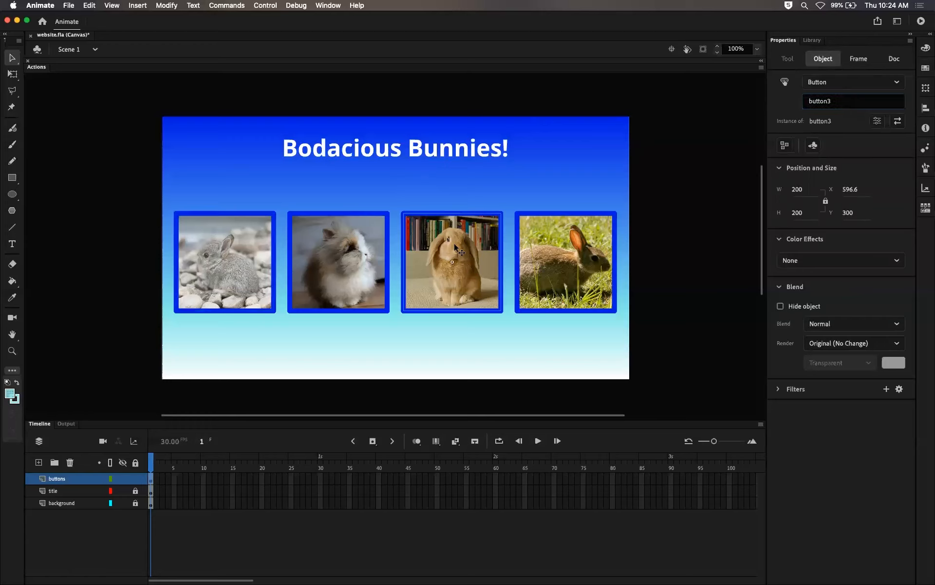
click(579, 255)
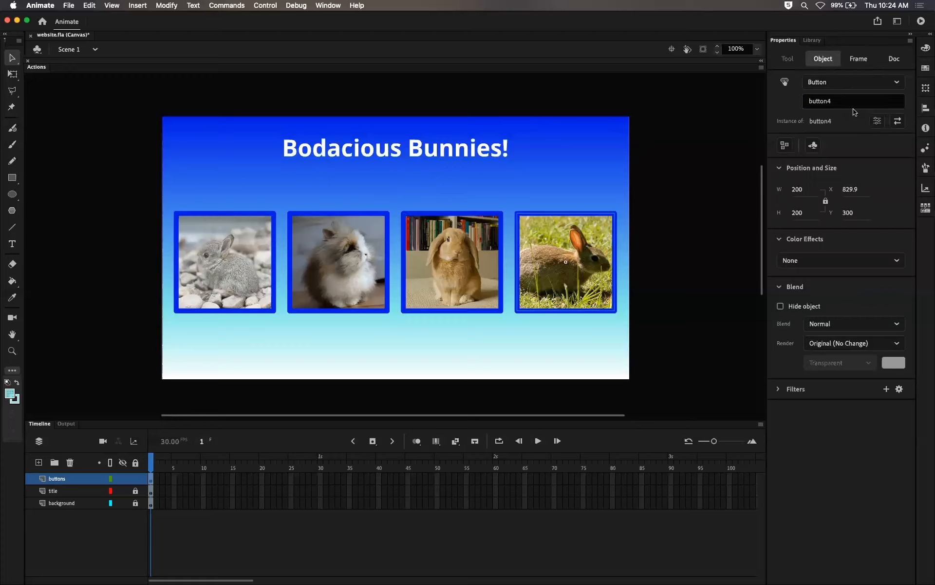
click(493, 227)
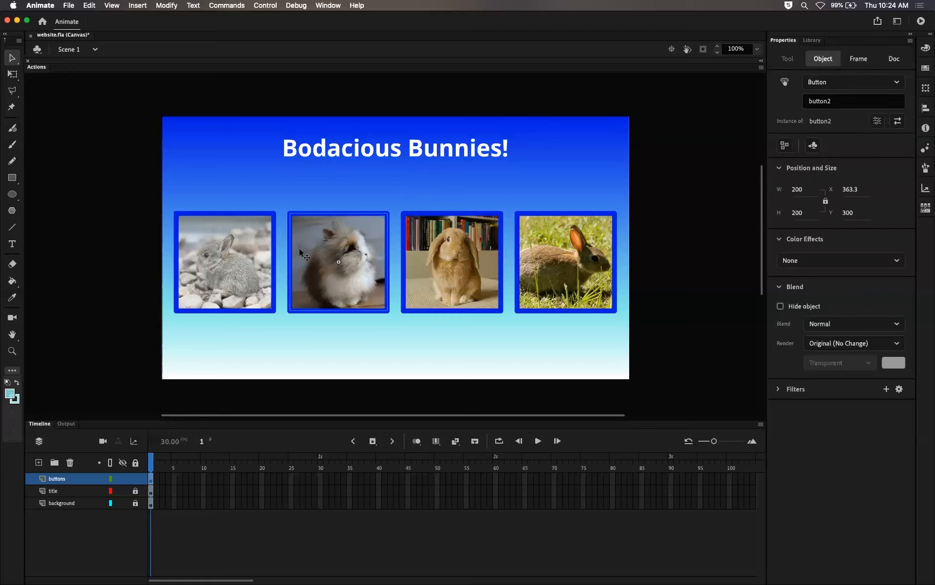